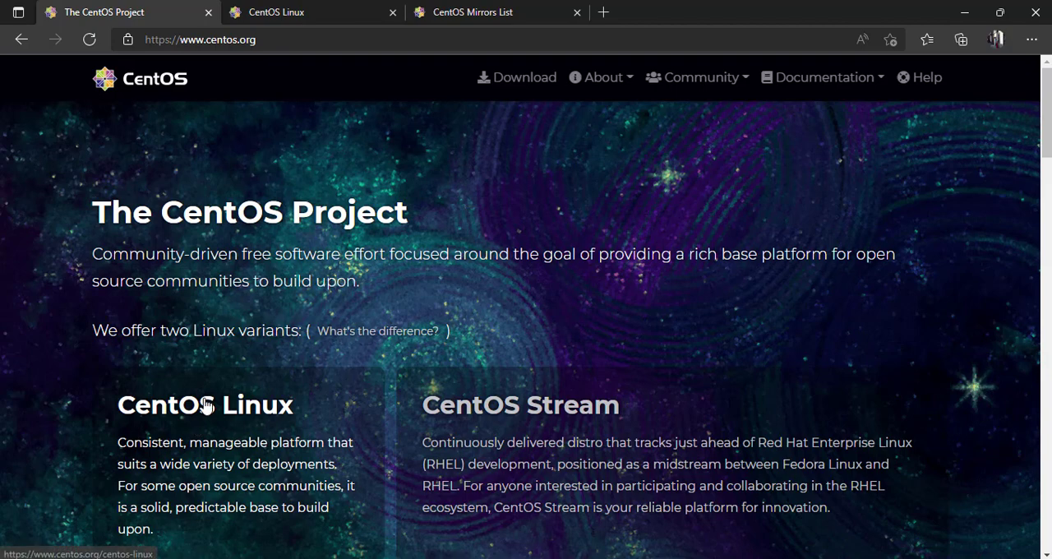
Open the mirror.epn.edu.ec listing of CentOS 7 x86_64 images and locate CentOS-7-x86_64-Minimal-2009.iso
click(296, 22)
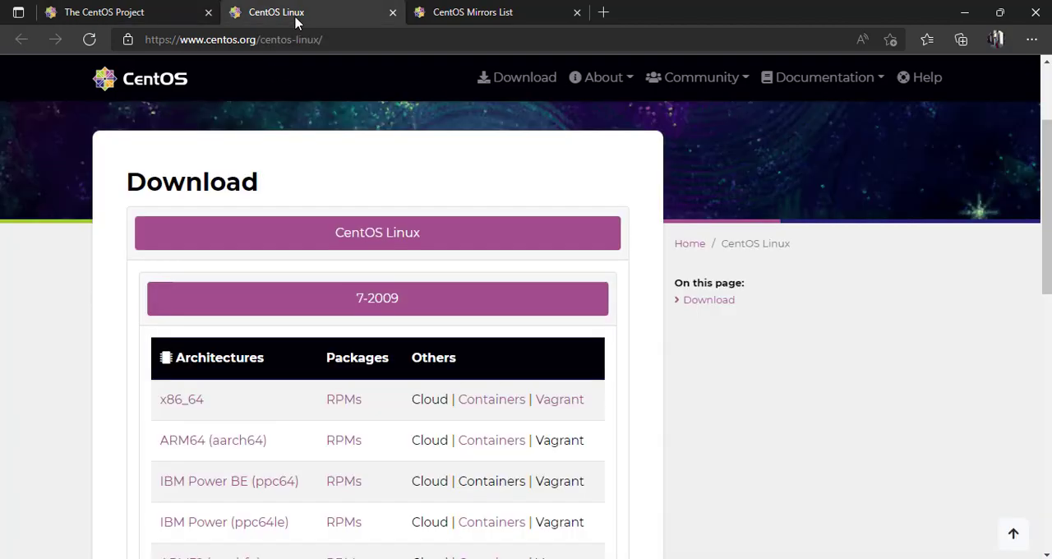
scroll(617, 239, down, 2)
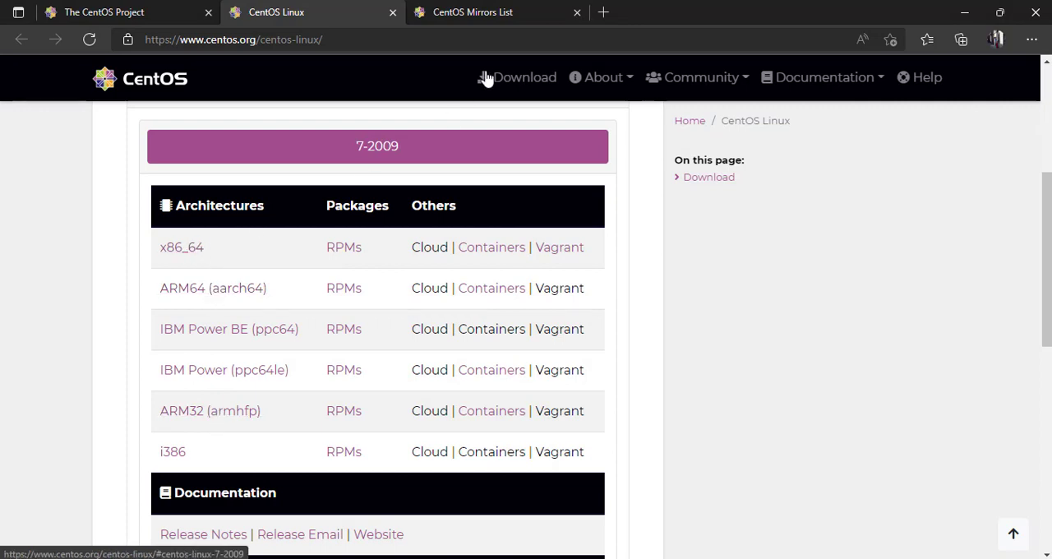
click(435, 11)
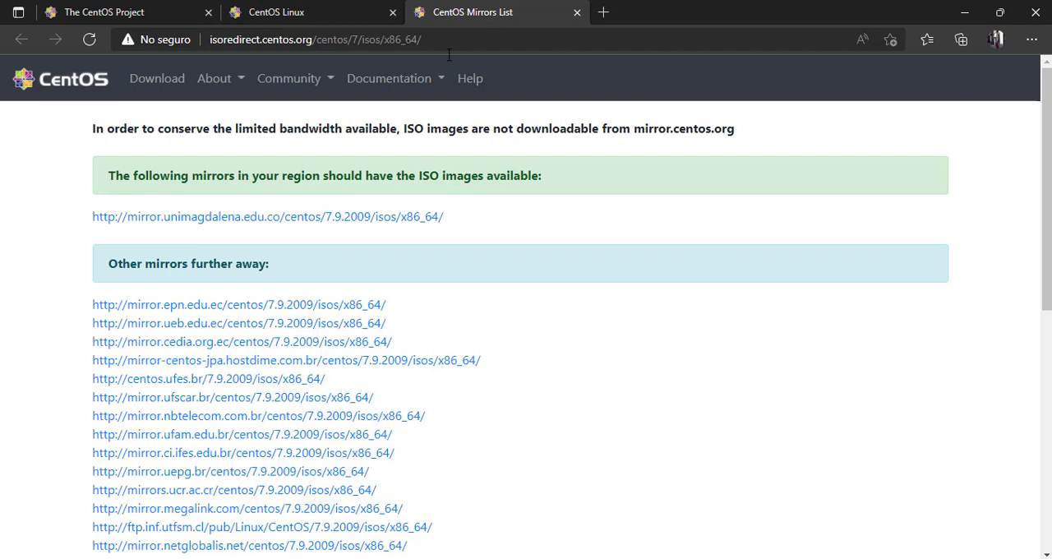
click(349, 308)
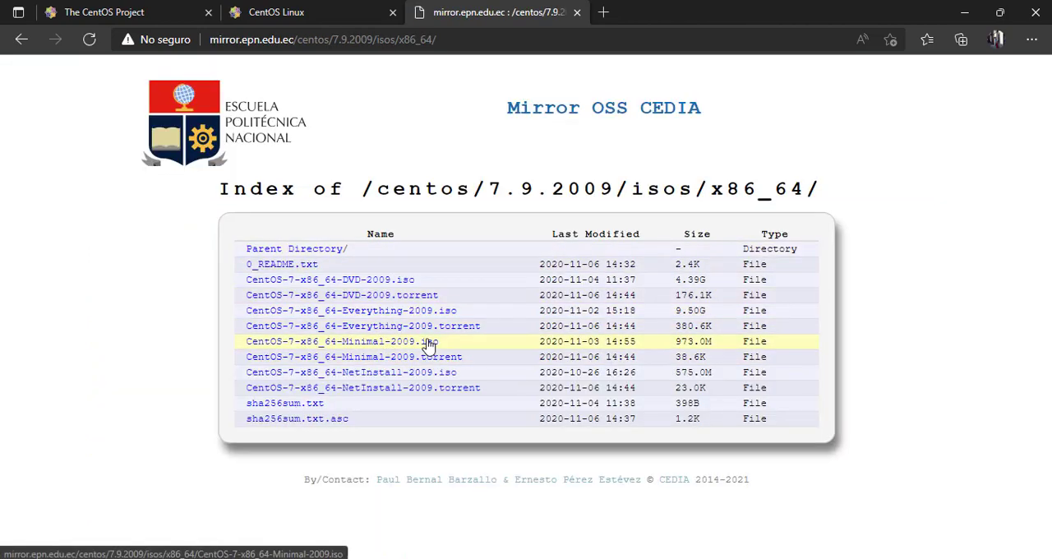
drag(454, 345, 250, 341)
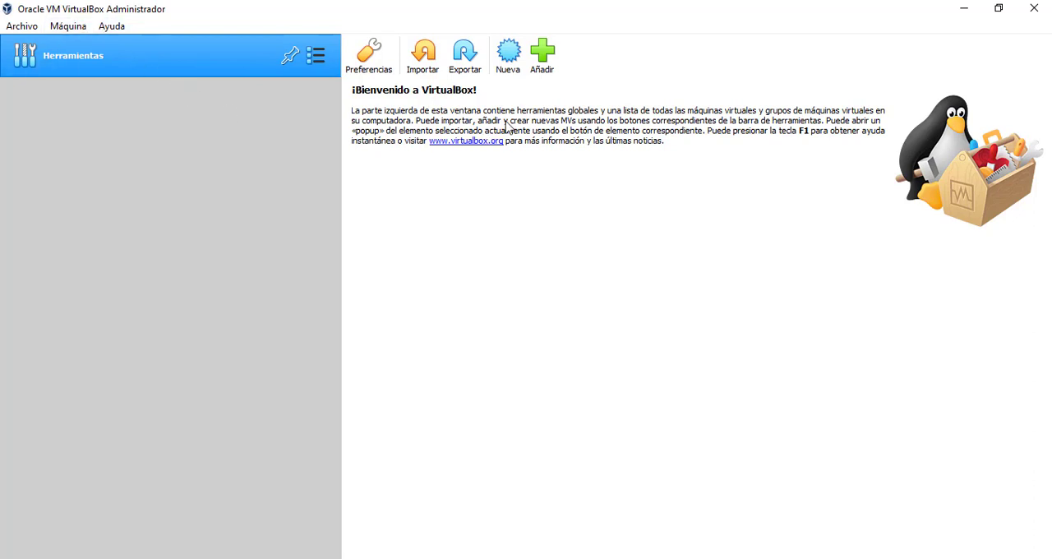
Start a new VirtualBox virtual machine named Linux CentOS, with type Linux and version Red Hat (64-bit), in the default machine folder
click(510, 53)
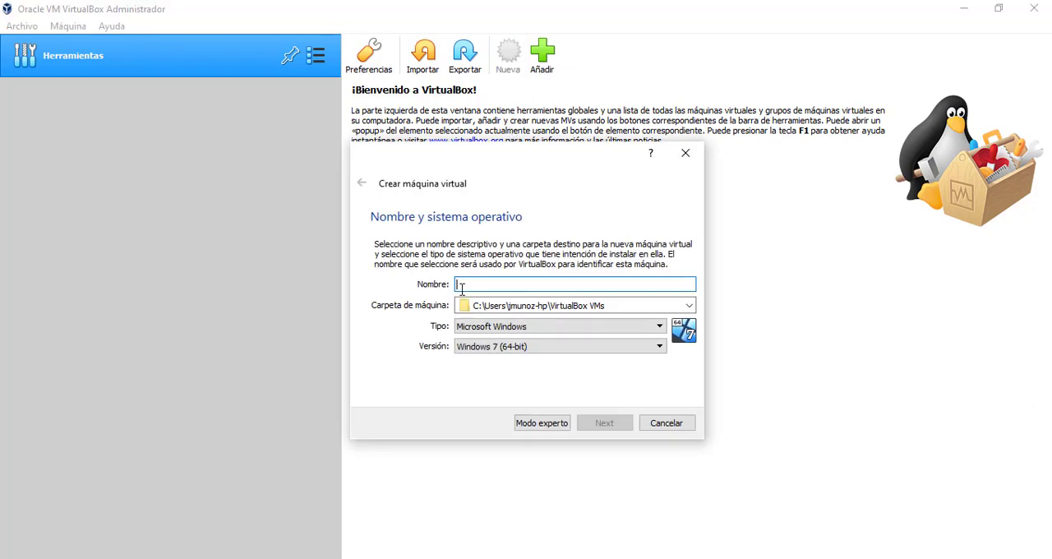
text(Linu)
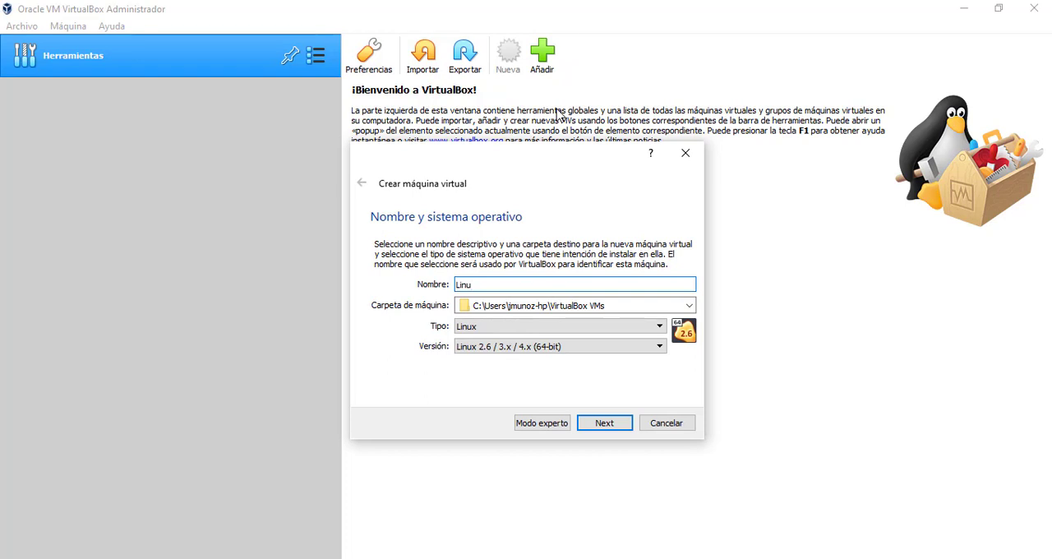
text(x CentOS)
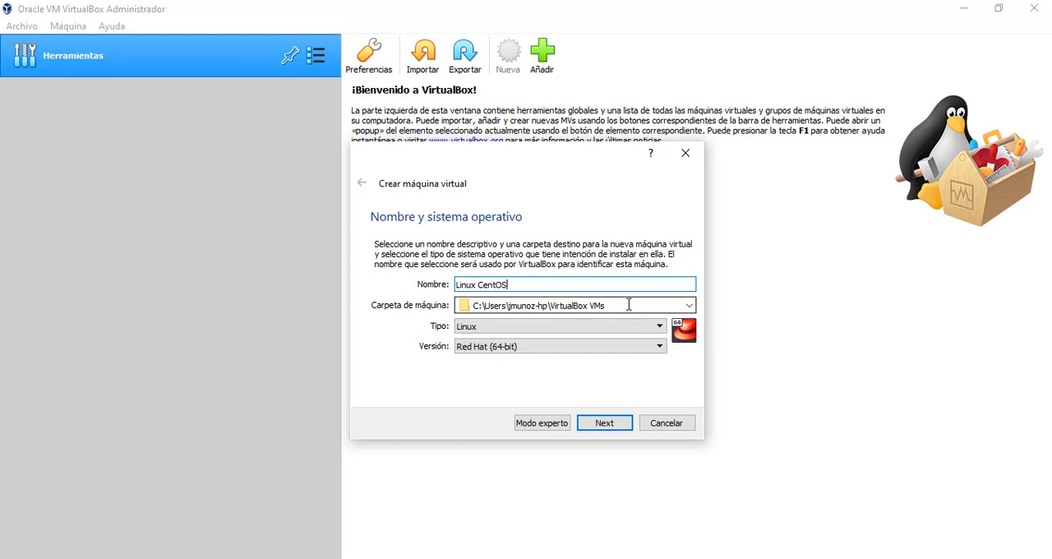
drag(628, 305, 374, 293)
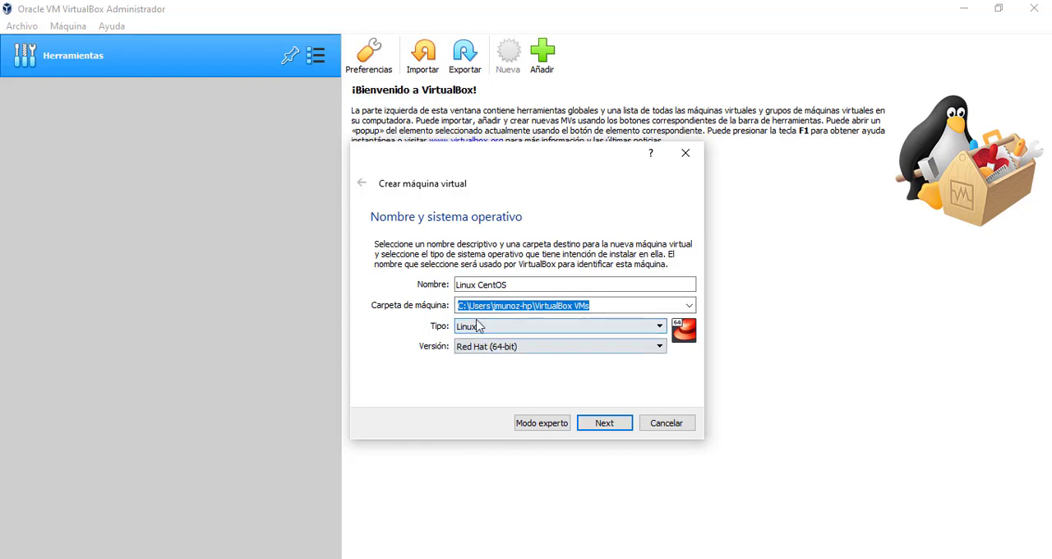
click(606, 425)
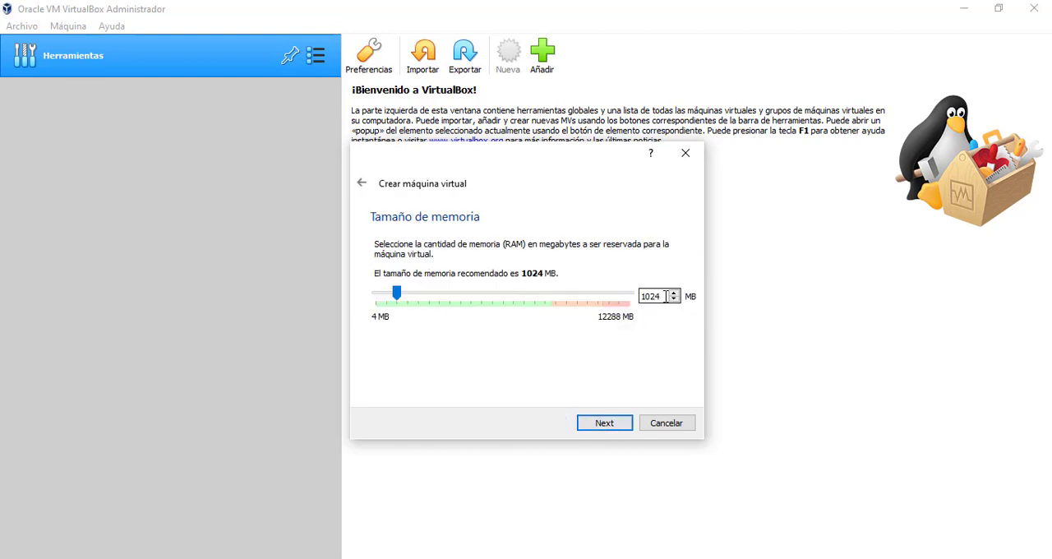
Accept 1024 MB as the memory size of the new virtual machine
drag(666, 297, 620, 296)
click(664, 296)
drag(665, 294, 622, 293)
click(606, 427)
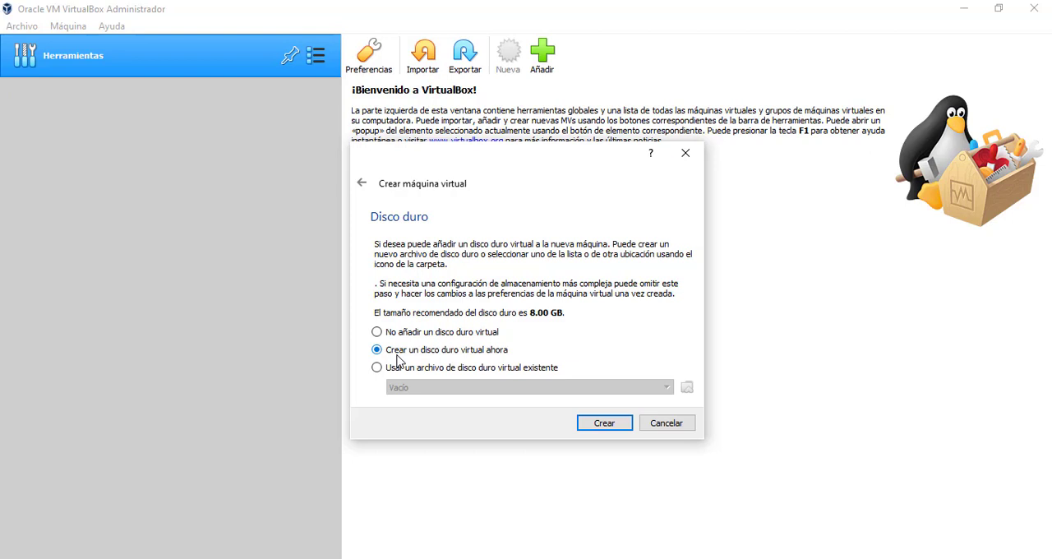
Create a dynamically allocated 8.00 GB VDI virtual hard disk for the Linux CentOS machine
click(604, 423)
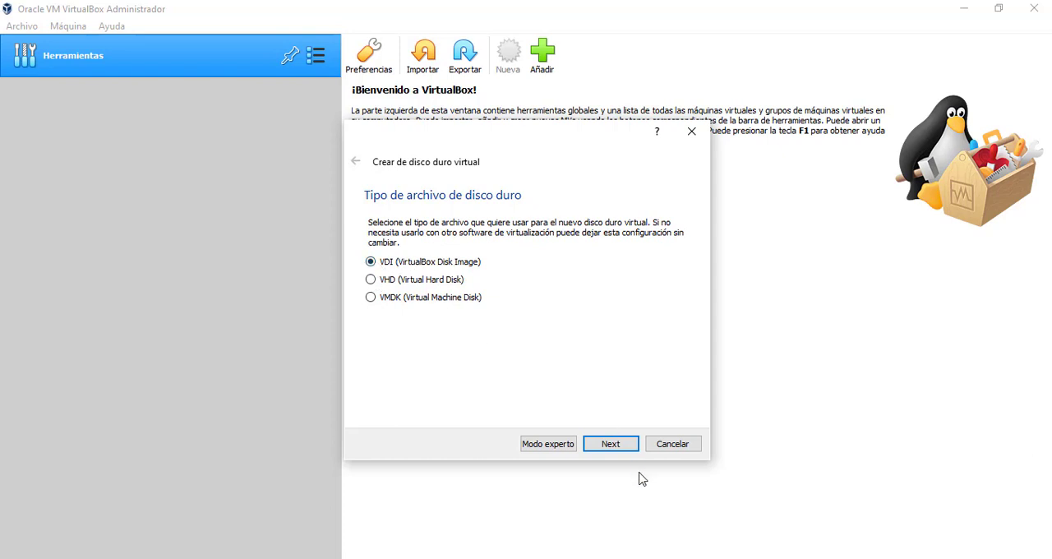
click(610, 448)
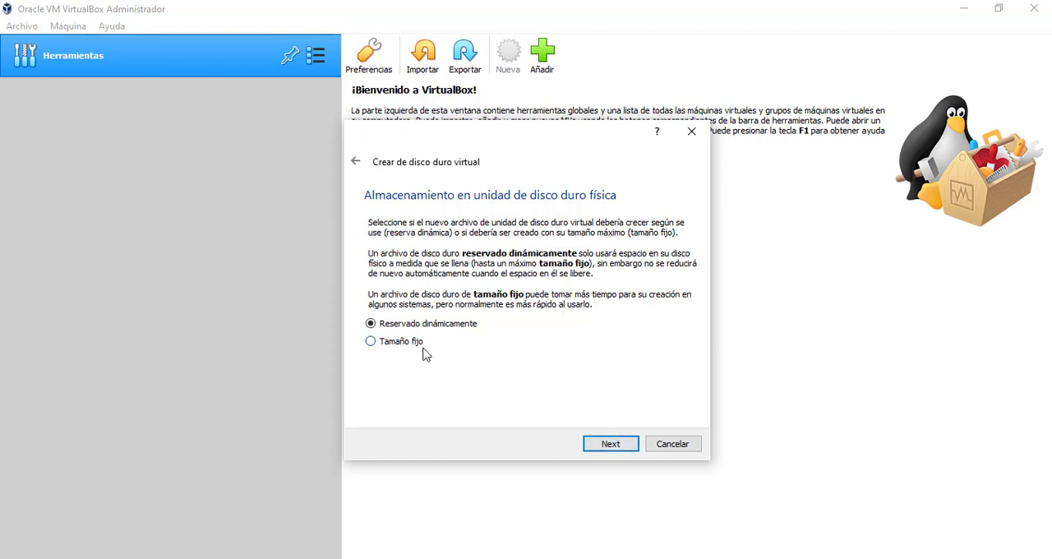
click(611, 444)
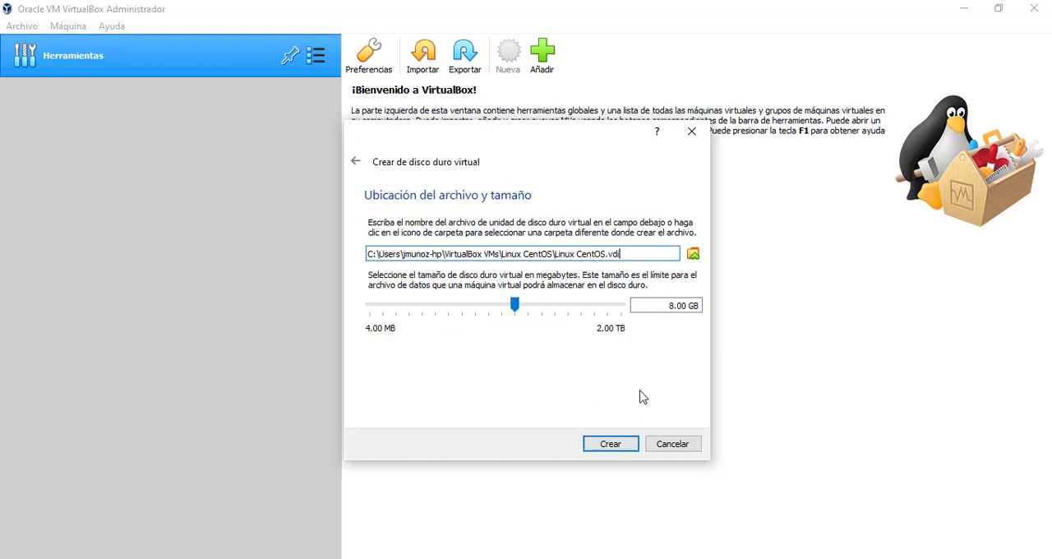
click(682, 305)
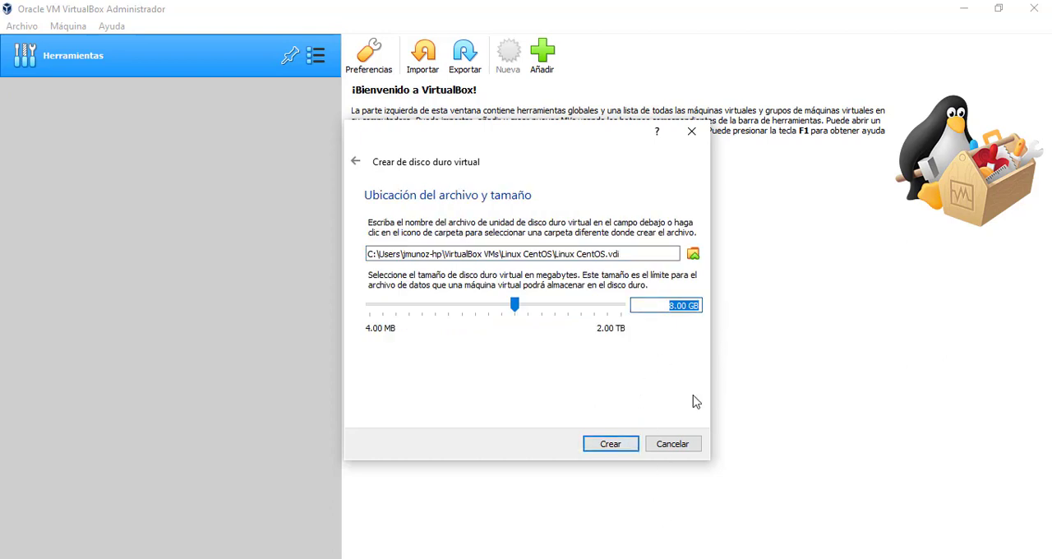
click(614, 443)
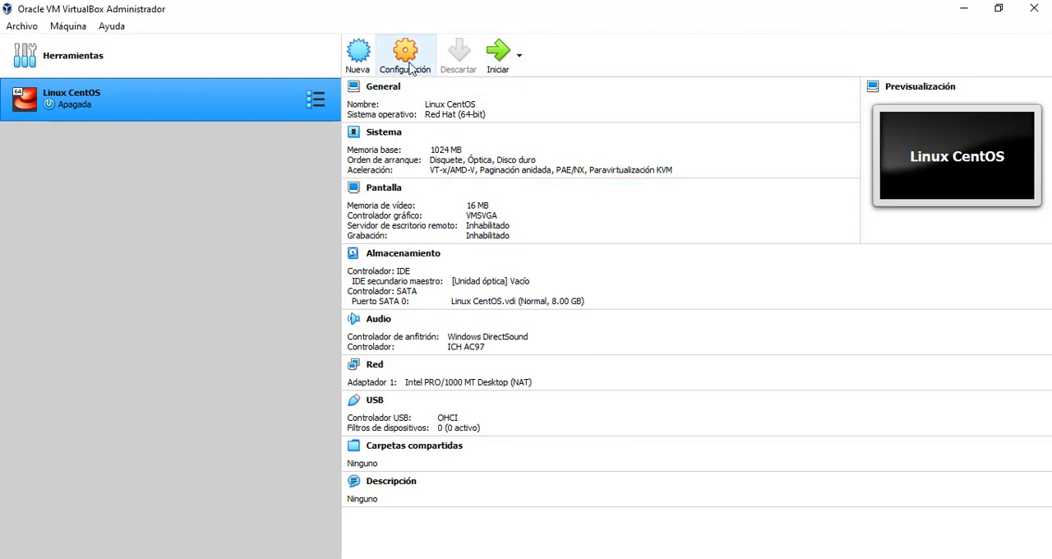
Attach CentOS-7-x86_64-Minimal-2009.iso from the desktop to the machine's empty IDE optical drive and save the storage settings
click(412, 69)
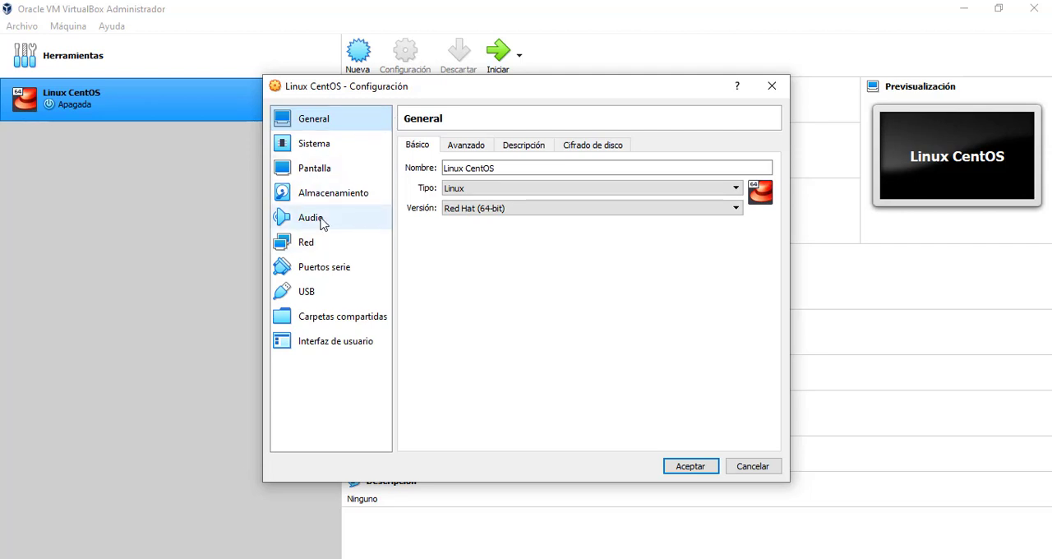
click(322, 195)
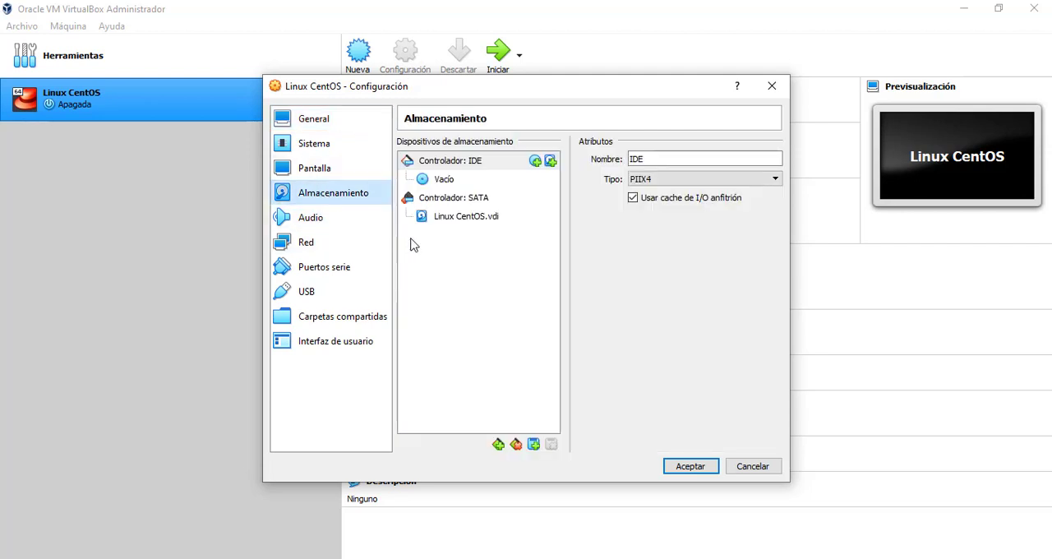
click(442, 219)
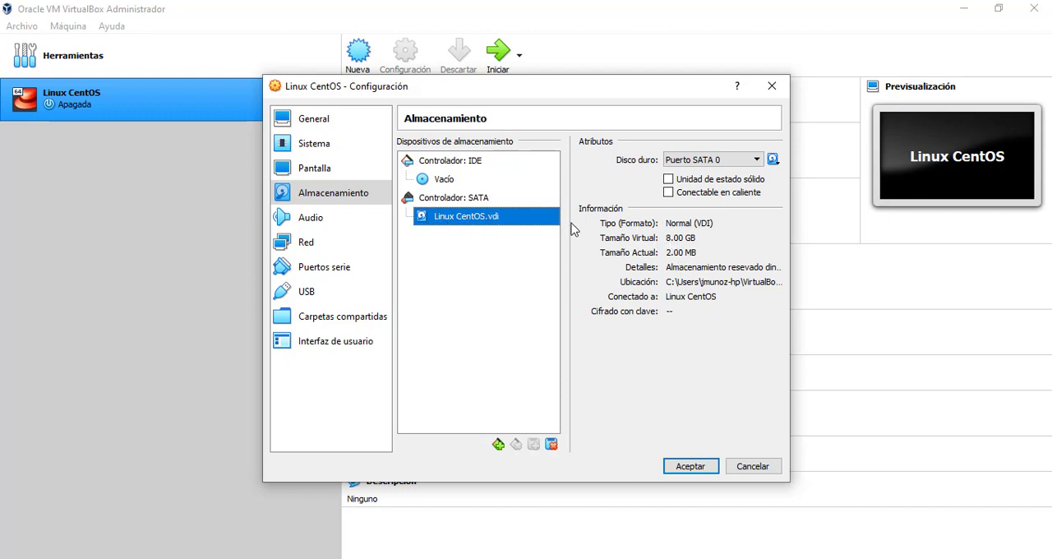
click(438, 180)
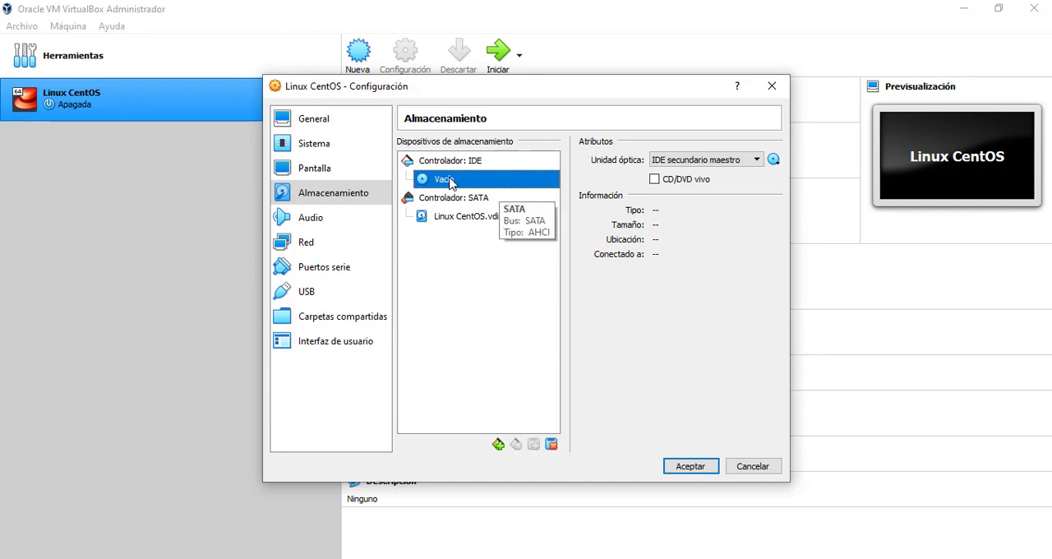
click(773, 161)
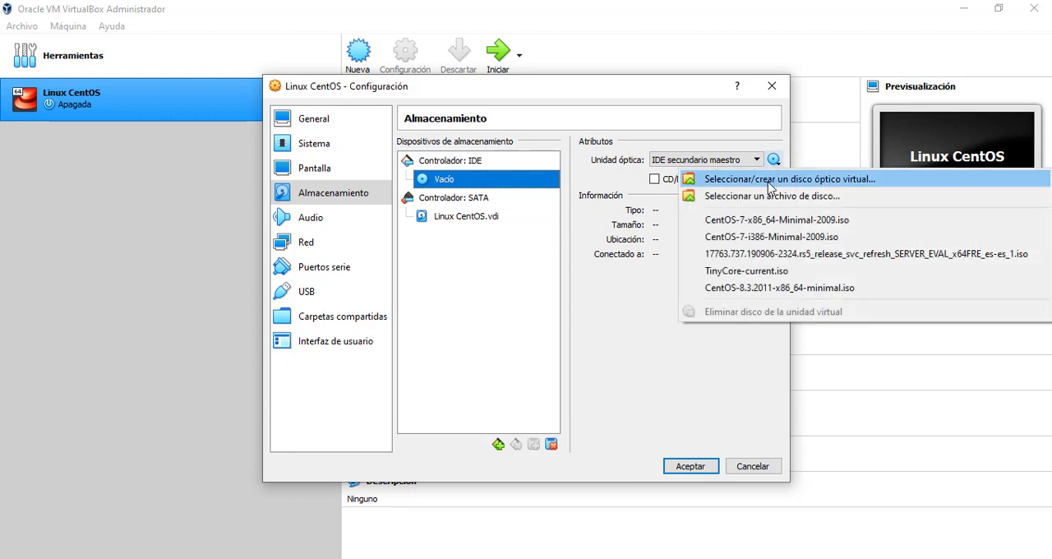
click(803, 199)
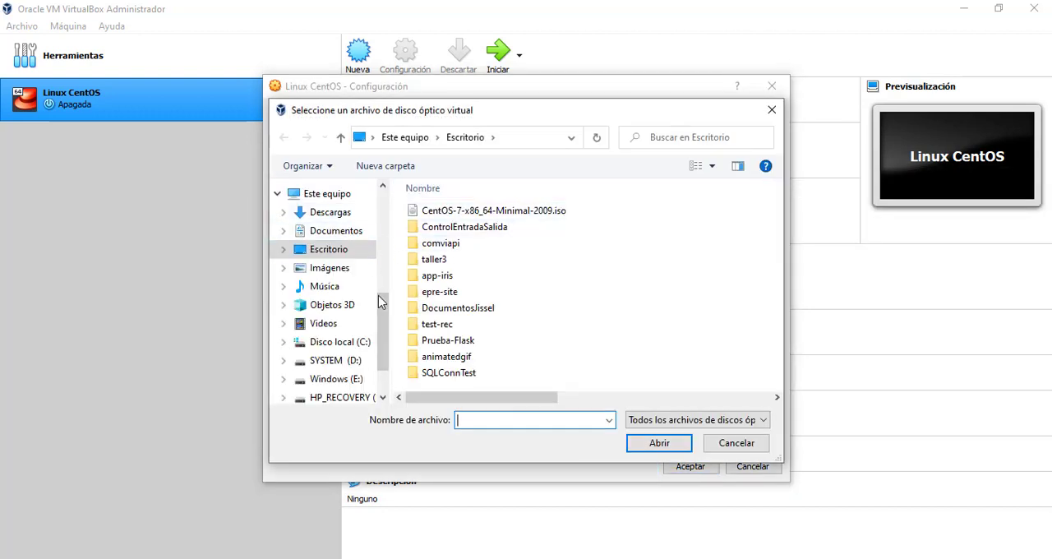
drag(383, 355, 384, 241)
scroll(385, 240, down, 3)
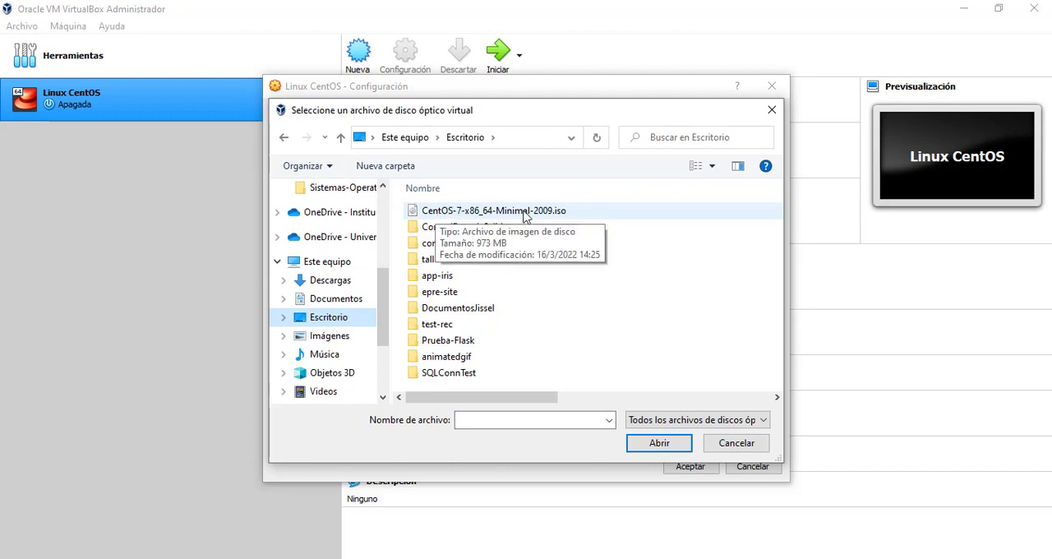
click(570, 213)
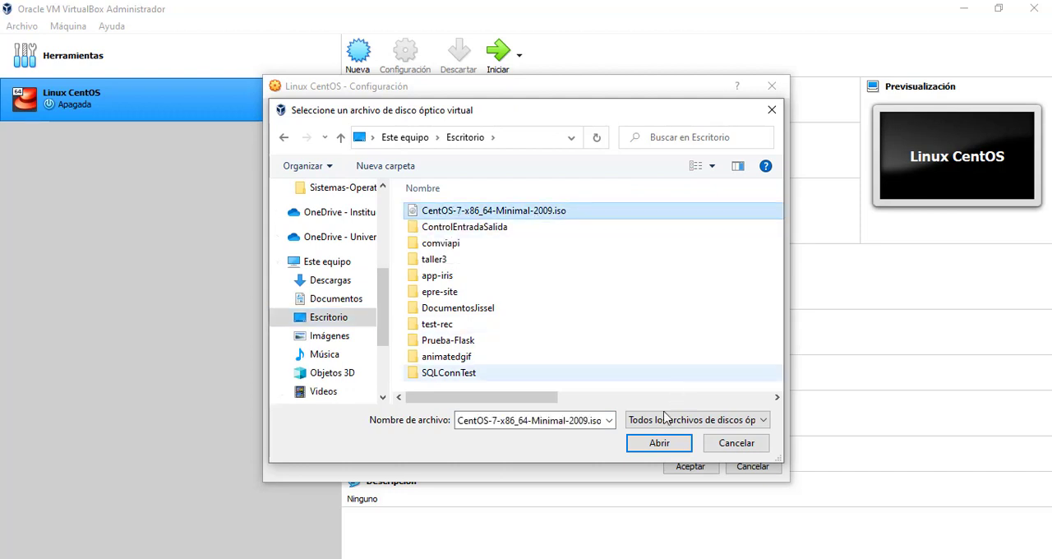
click(657, 443)
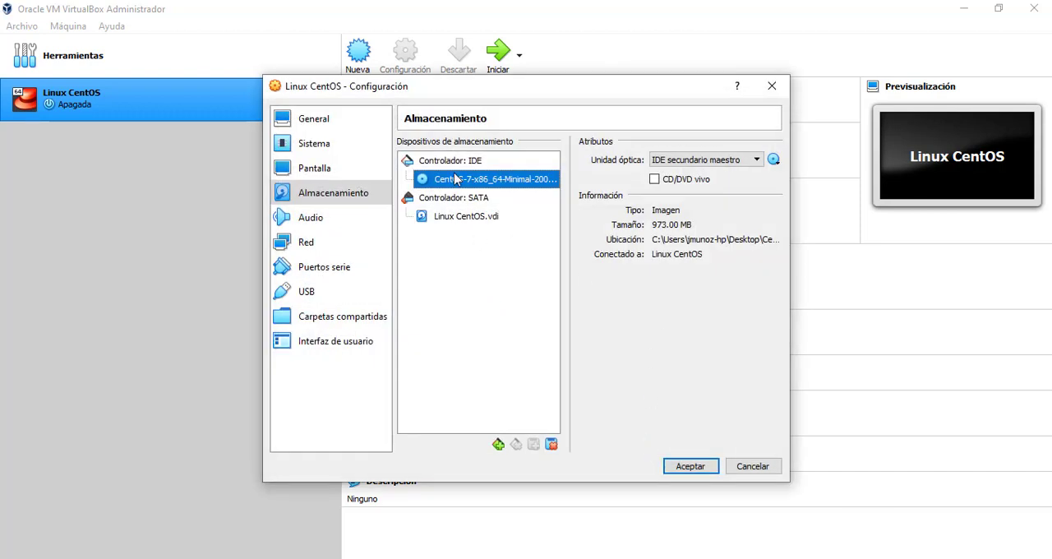
click(690, 466)
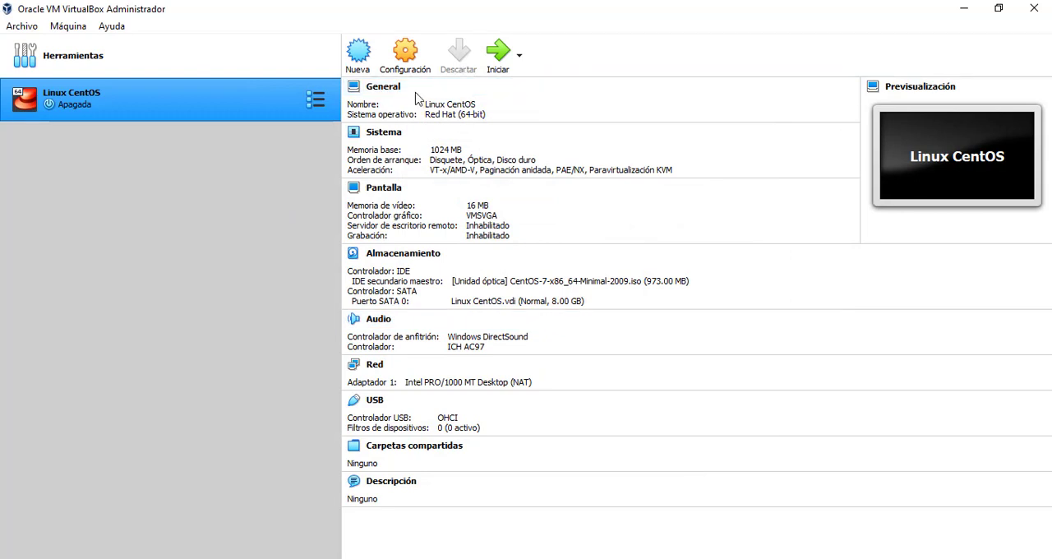
Start the Linux CentOS virtual machine and launch Install CentOS 7 from its boot options
click(498, 54)
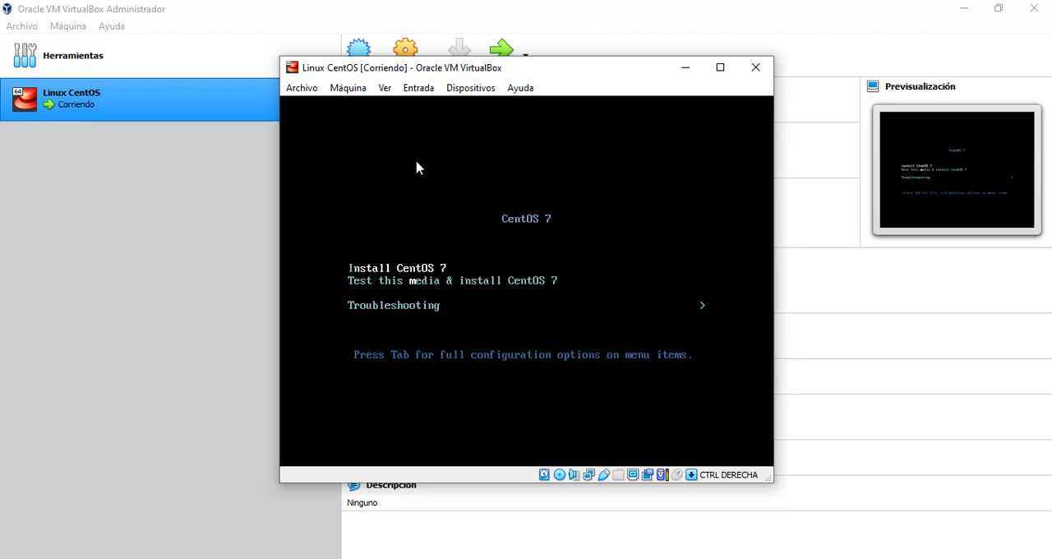
click(531, 161)
key(Down)
key(Down)
key(Up)
key(Up)
key(Down)
key(Down)
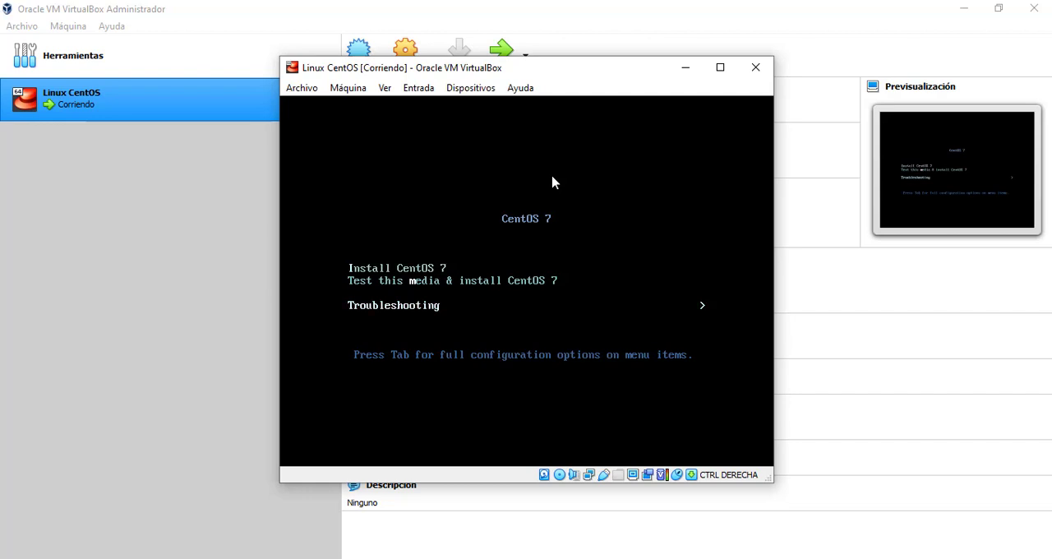
key(Up)
key(Up)
key(Down)
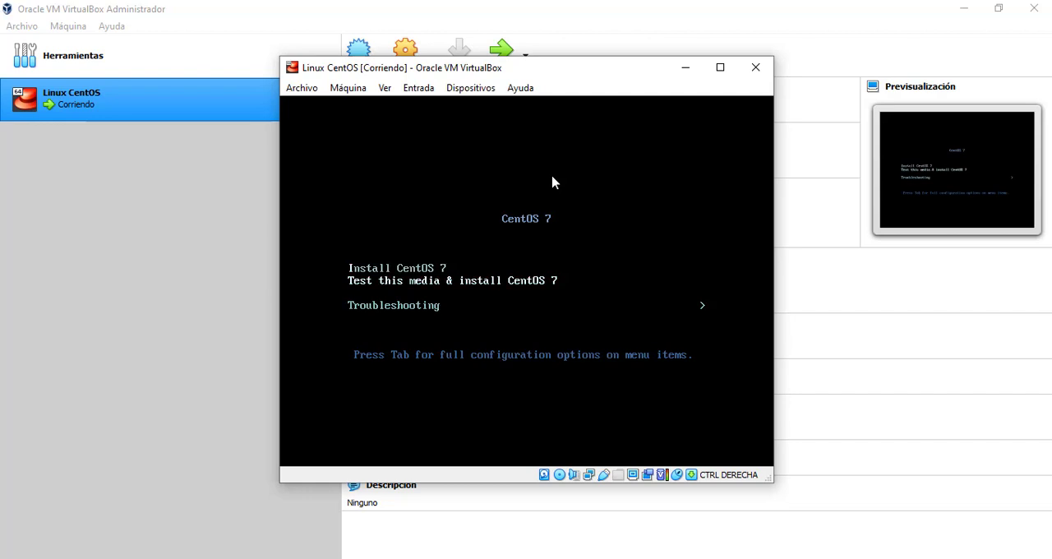
key(Up)
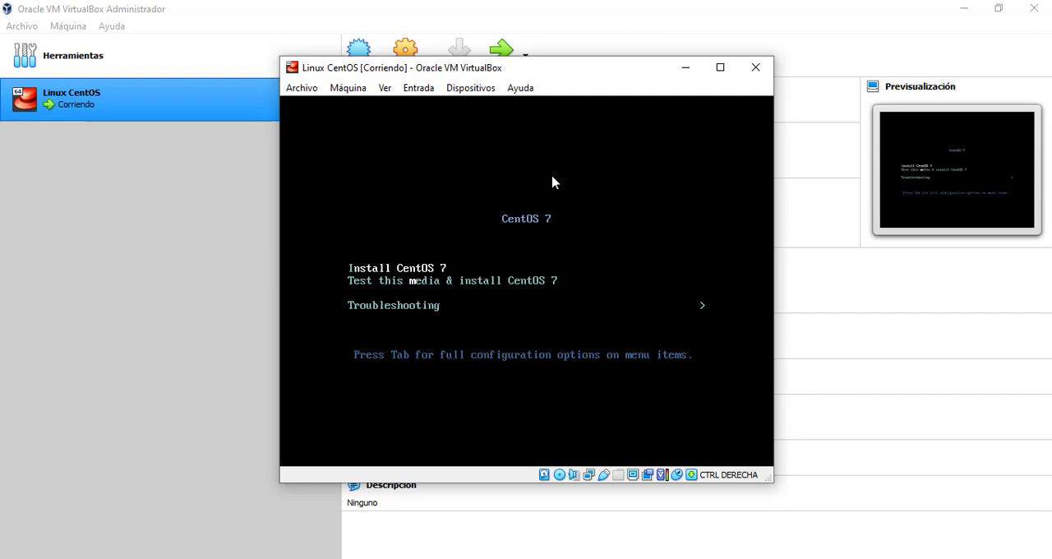
key(Return)
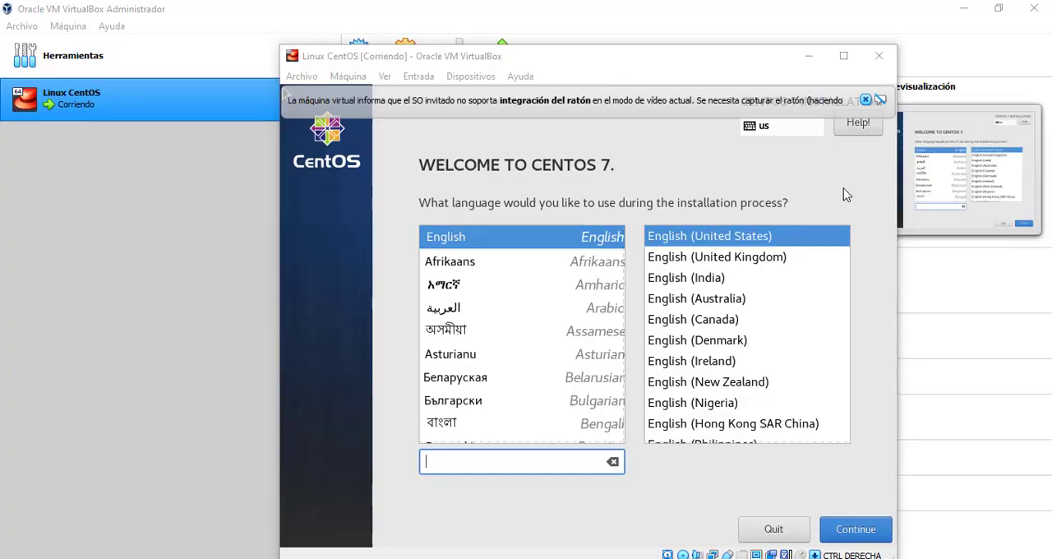
Dismiss the mouse integration message and move the virtual machine window so the whole installer screen fits in view
click(867, 99)
drag(692, 69, 628, 44)
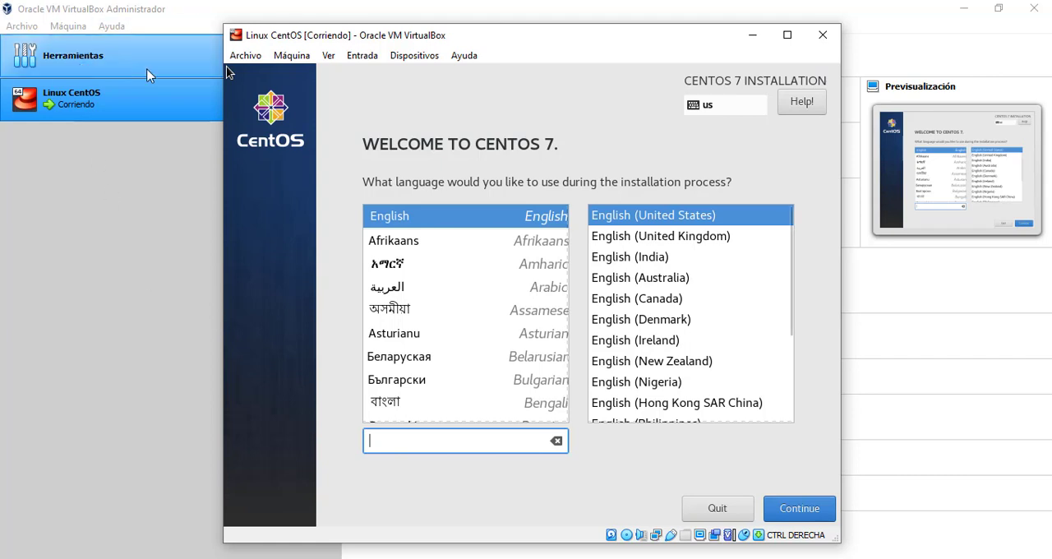
click(96, 92)
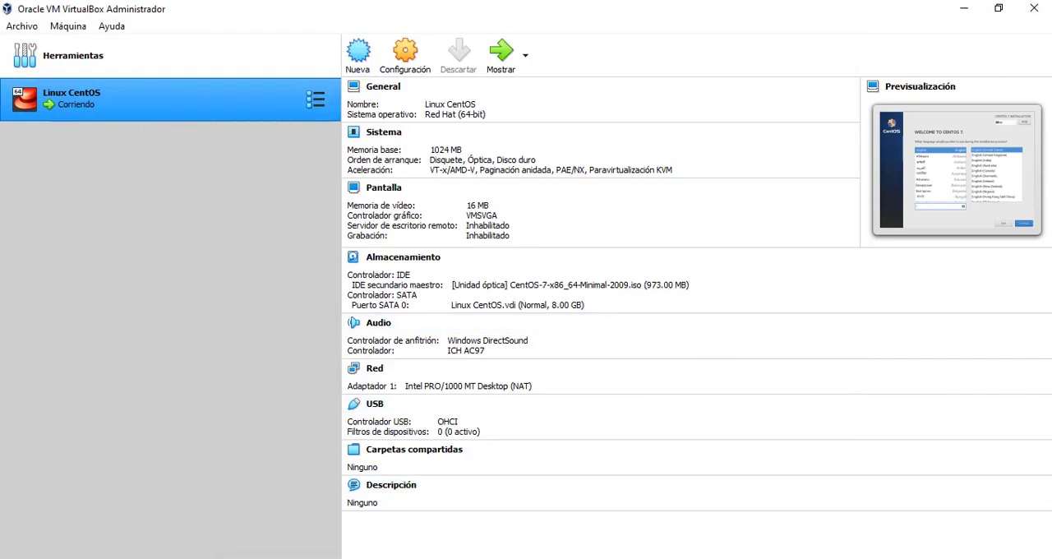
click(579, 558)
click(811, 485)
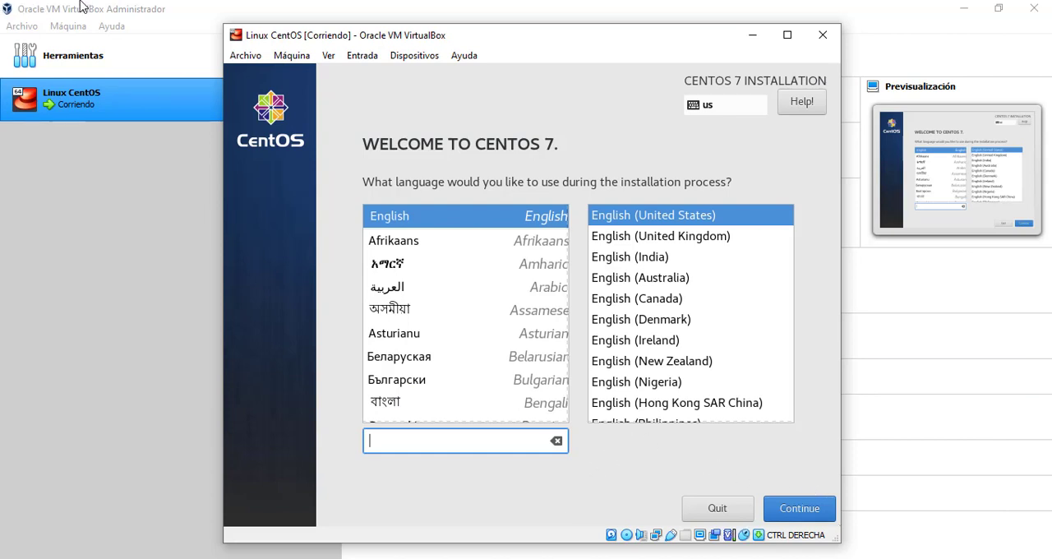
Accept English (United States) as the installation language and continue to the installation summary
key(Tab)
key(Tab)
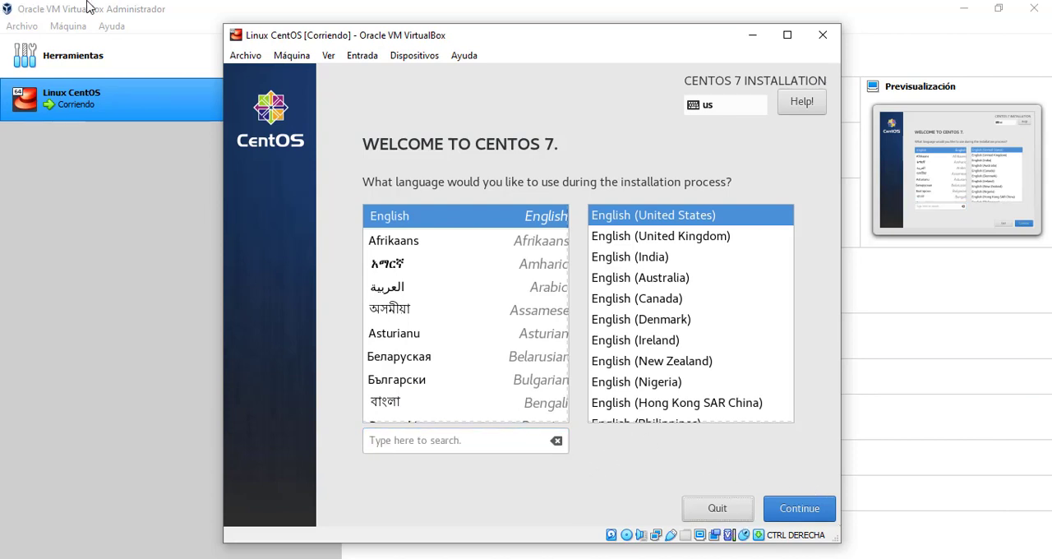
key(Return)
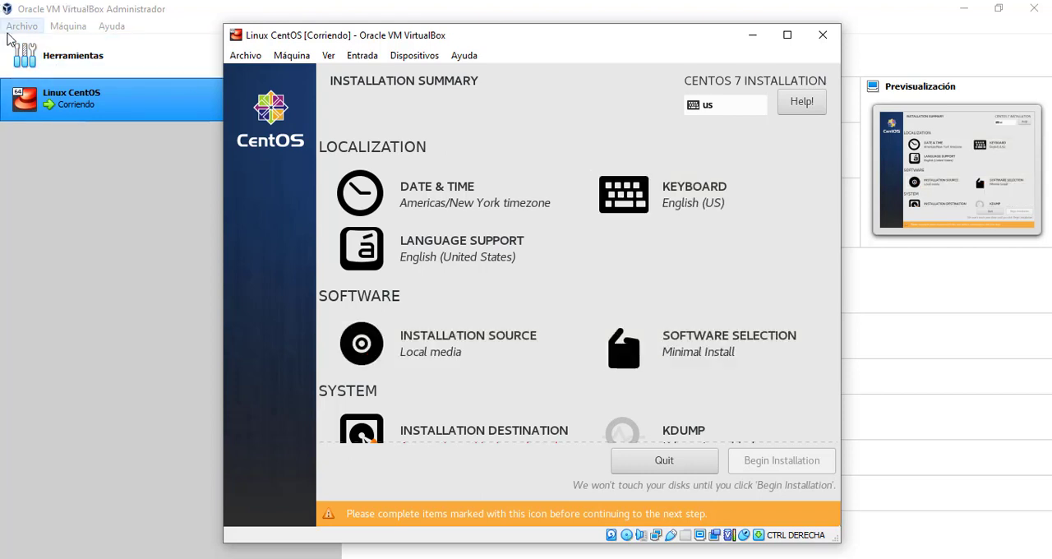
Set the date and time city to Bogota in the Americas region and return to the installation summary
key(Tab)
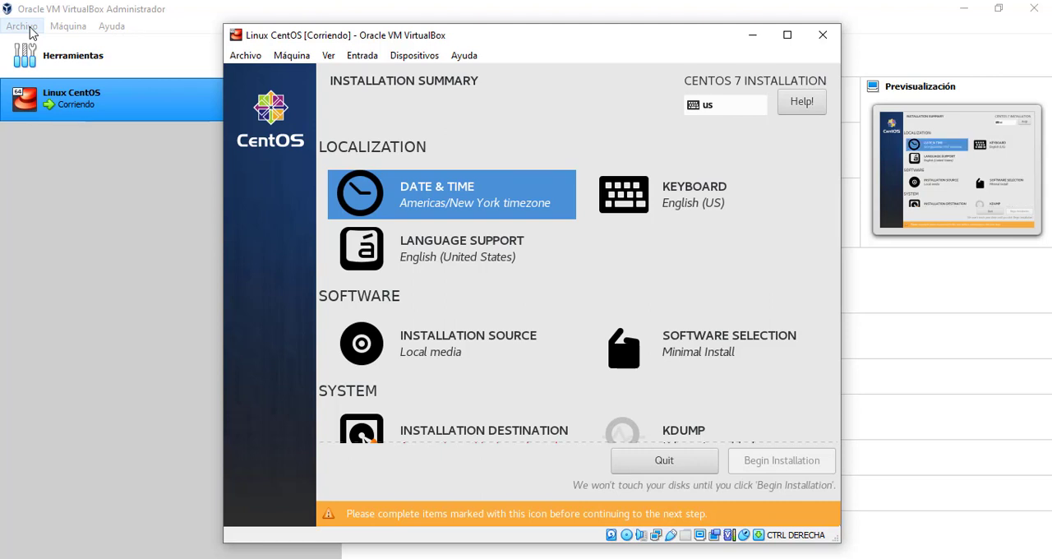
key(Return)
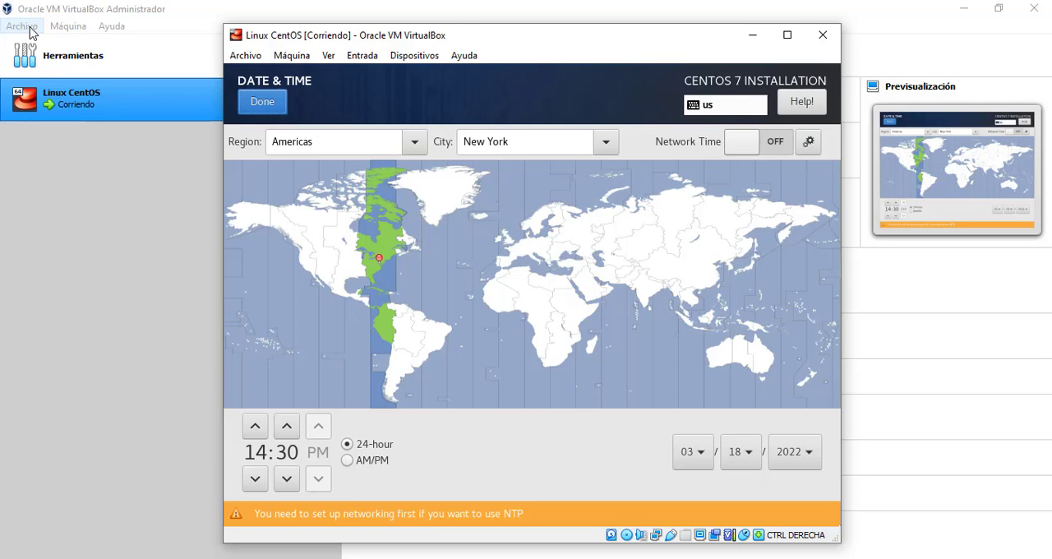
key(Tab)
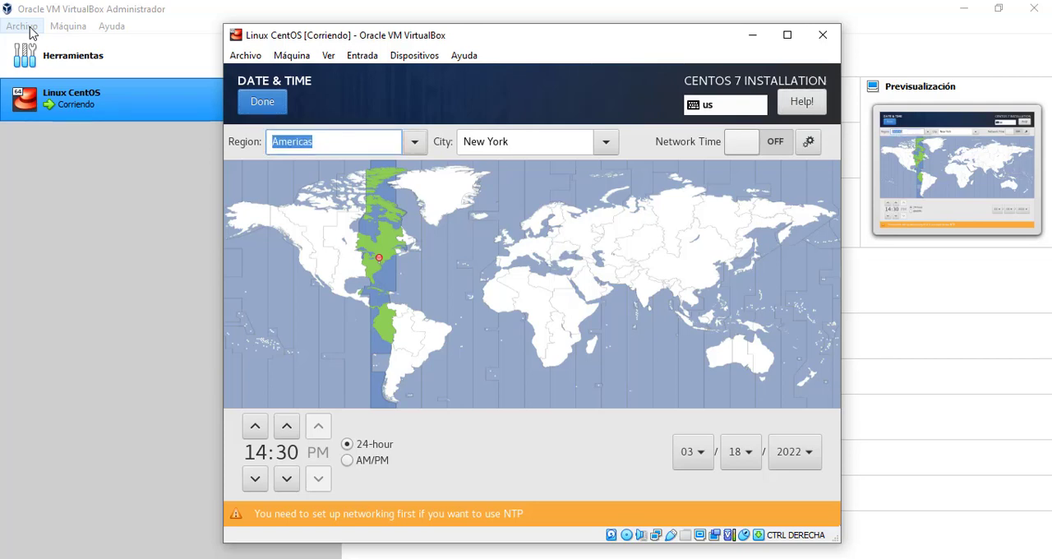
key(Tab)
text(Bogota)
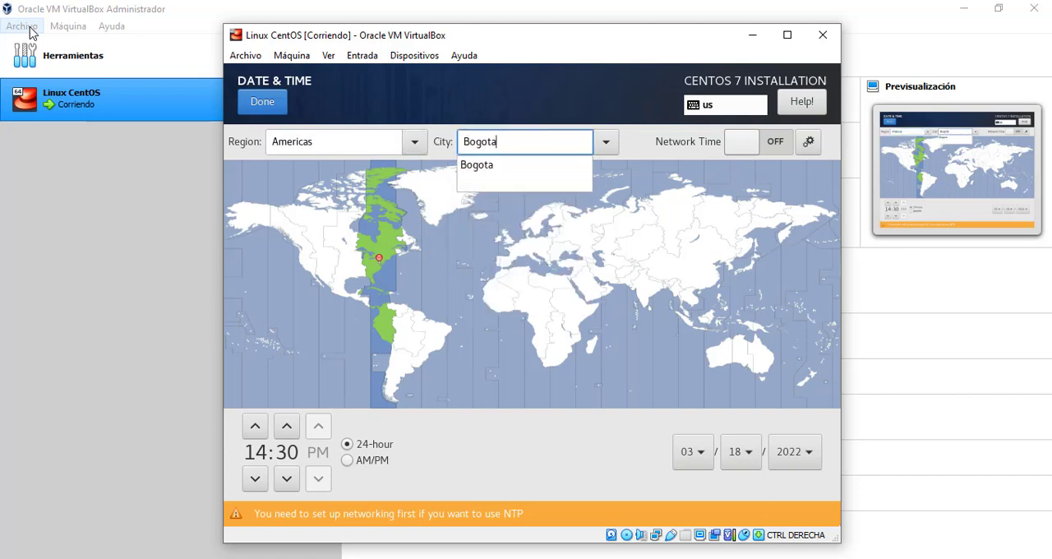
key(Return)
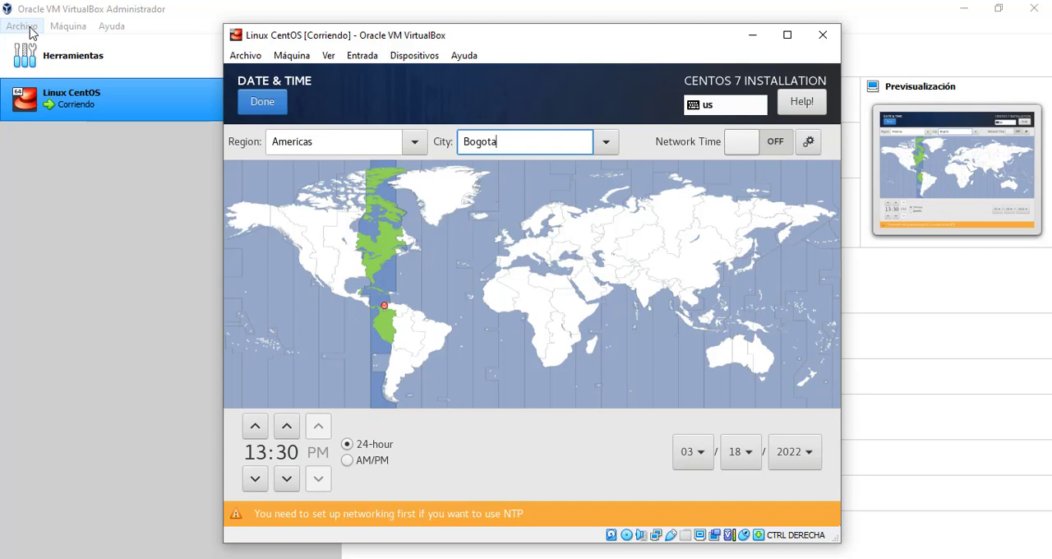
key(Tab)
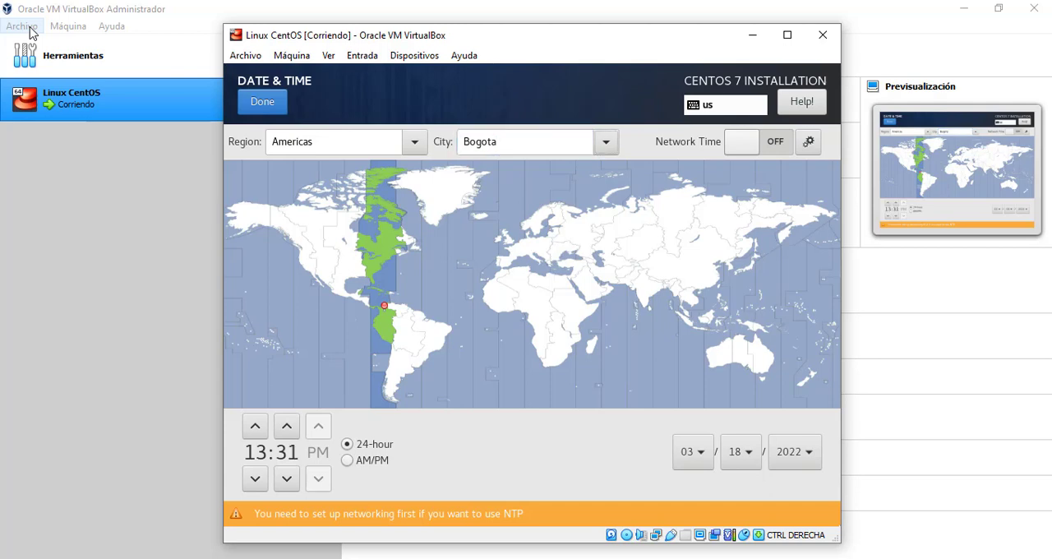
key(Tab)
key(Tab)
key(Tab)
key(Tab)
key(Tab)
key(Tab)
key(Tab)
key(Tab)
key(Tab)
key(Tab)
key(Tab)
key(Return)
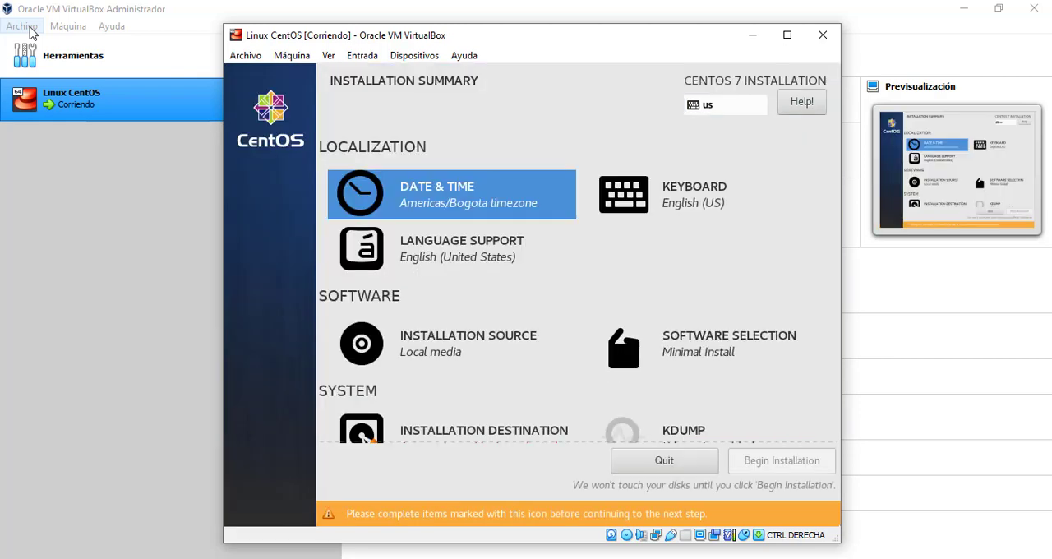
Add the Spanish; Castilian (Spanish) layout to the installer's keyboard layouts
key(Tab)
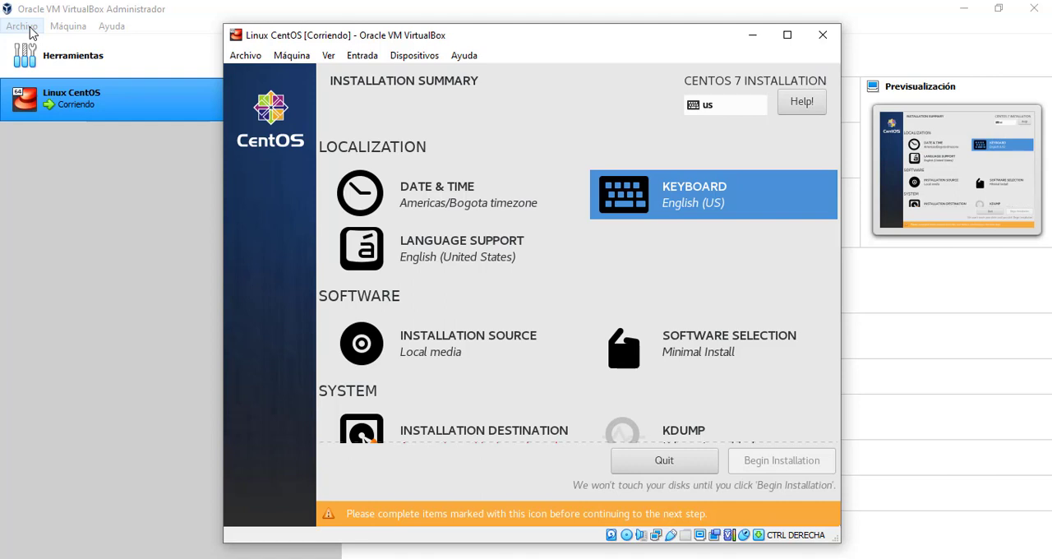
key(Return)
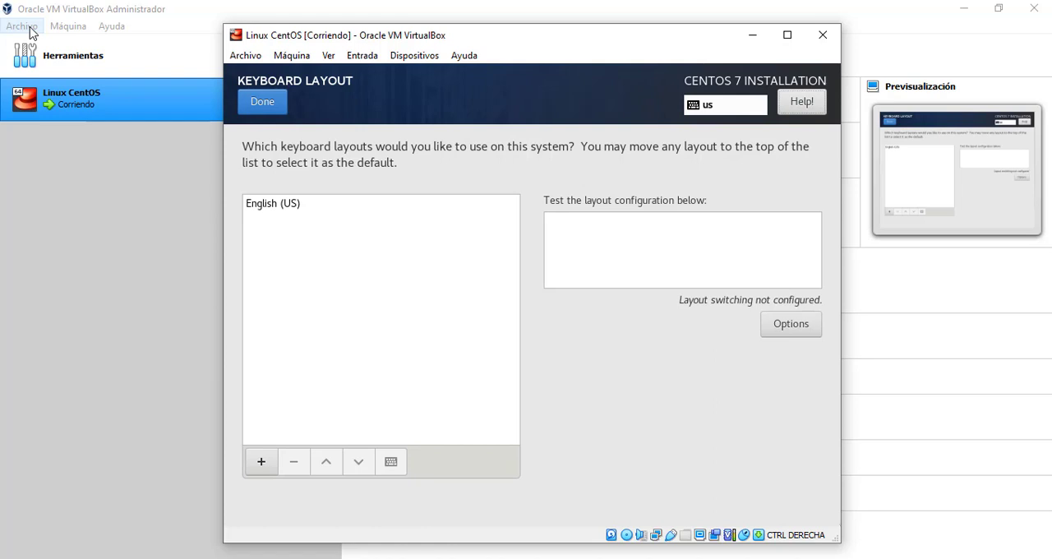
key(Tab)
key(Tab)
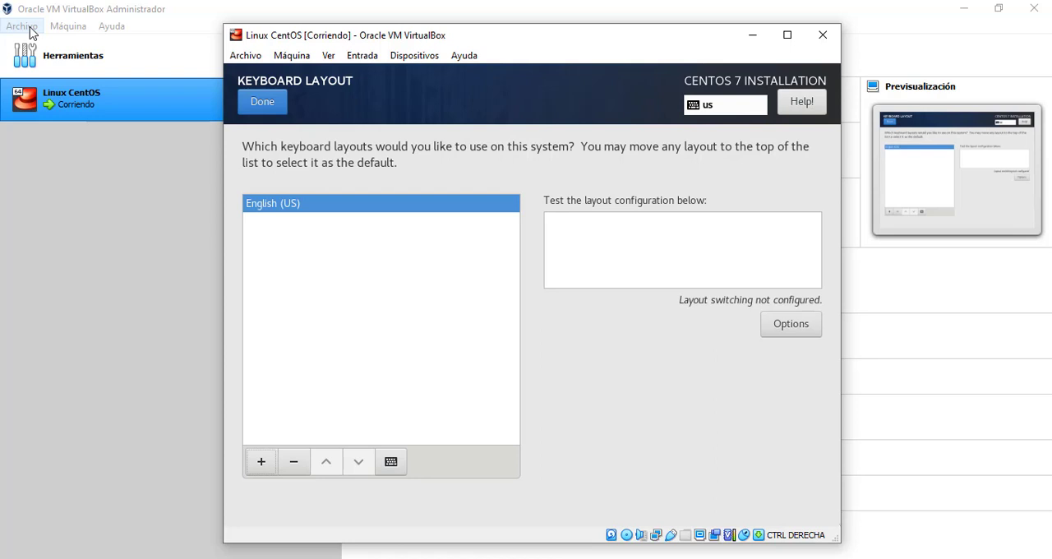
key(Return)
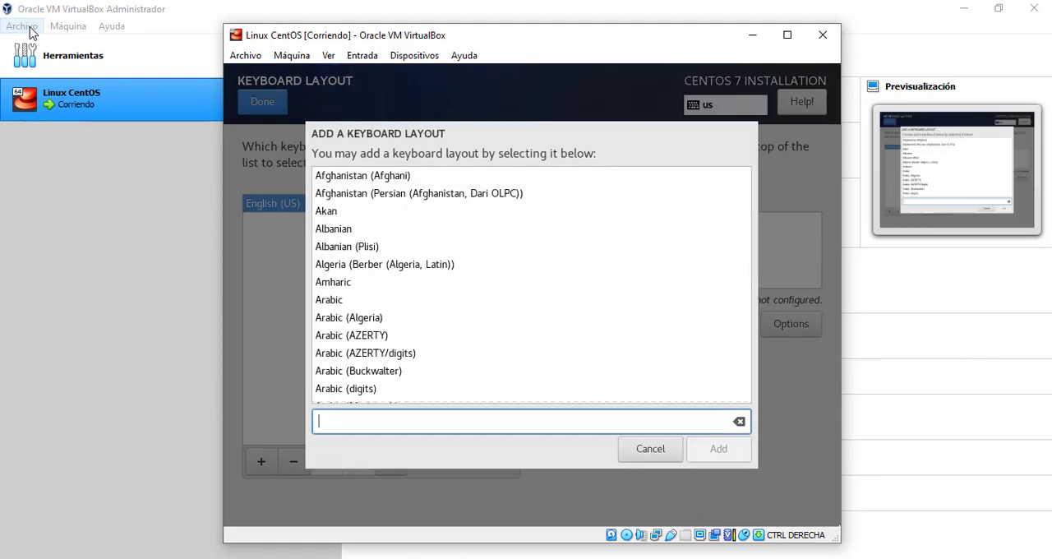
text(Span)
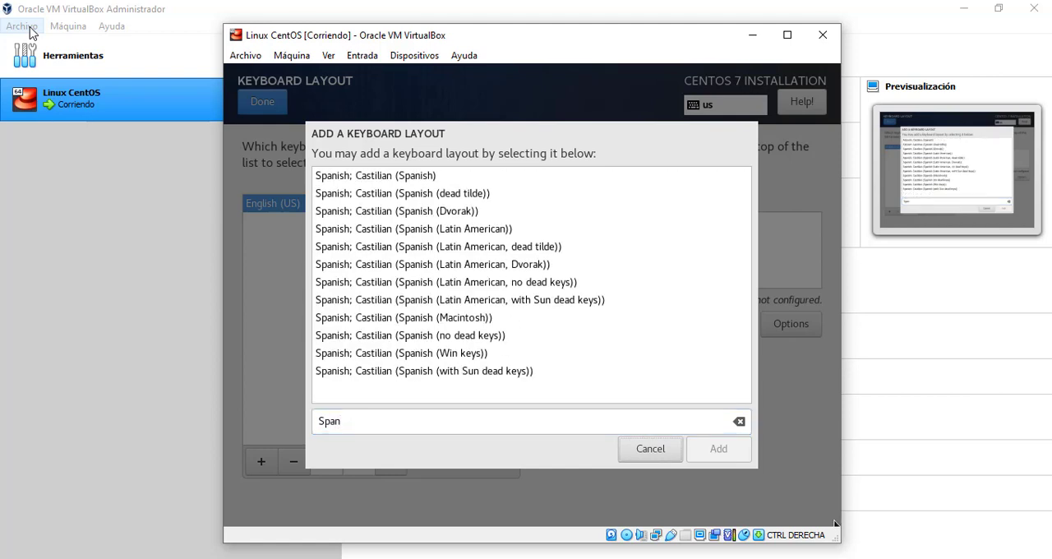
key(Down)
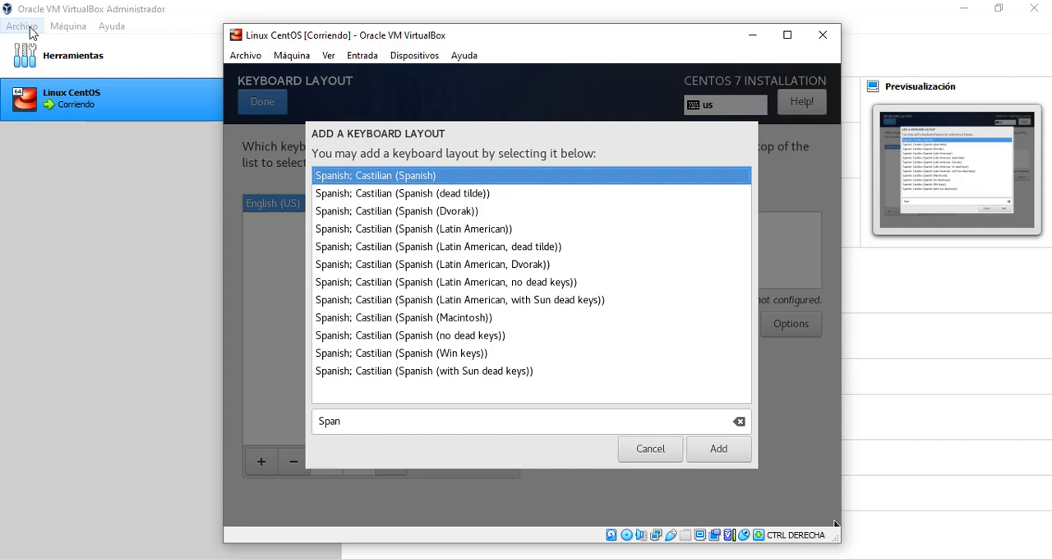
key(Down)
key(Down)
key(Down)
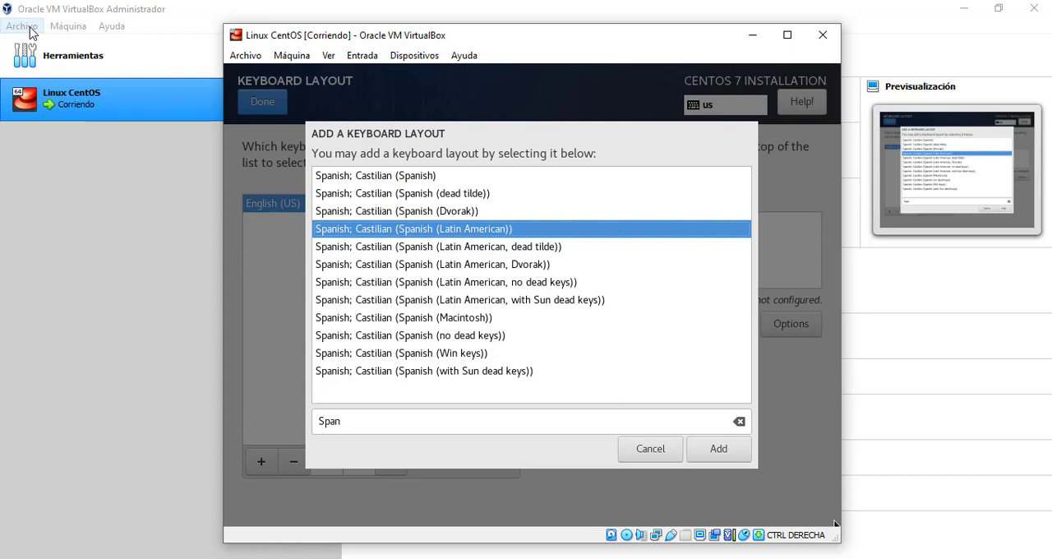
key(Up)
key(Up)
key(Up)
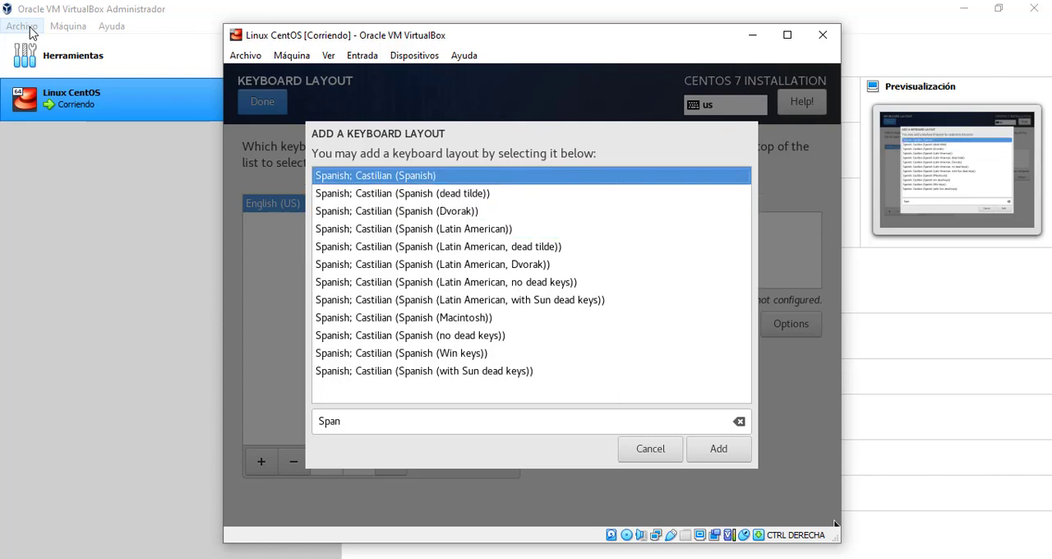
key(Tab)
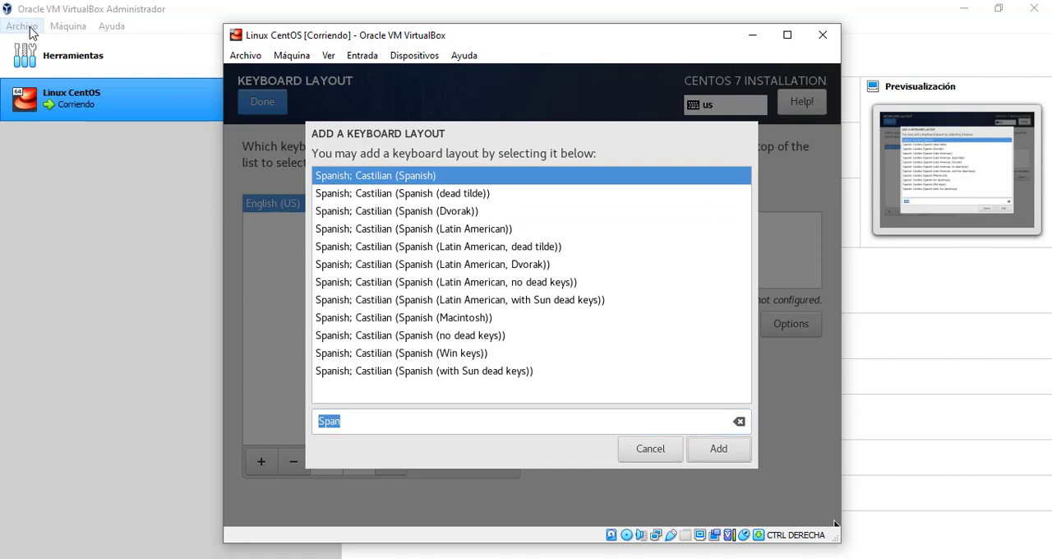
key(Return)
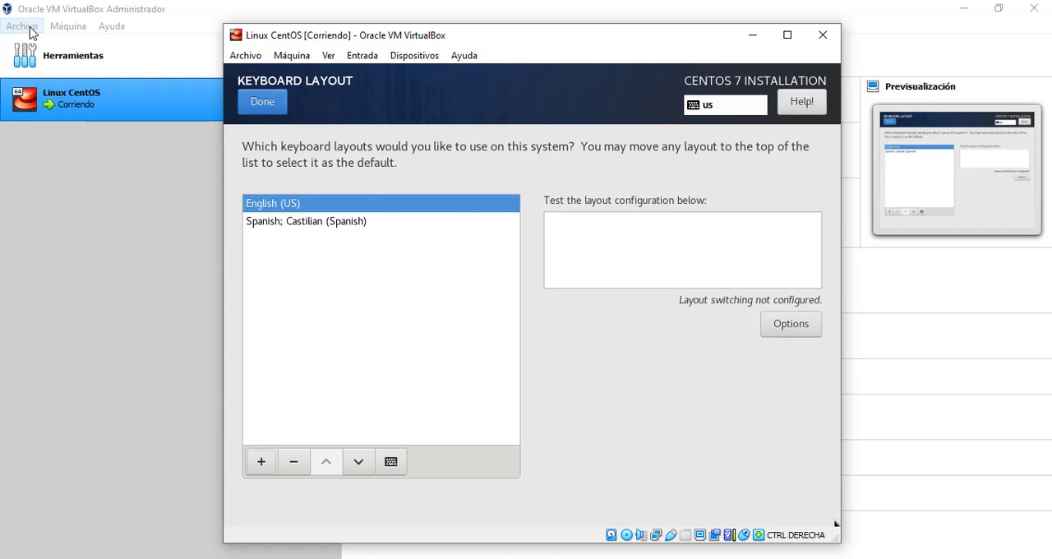
Remove the English (US) keyboard layout and return to the installation summary
click(294, 461)
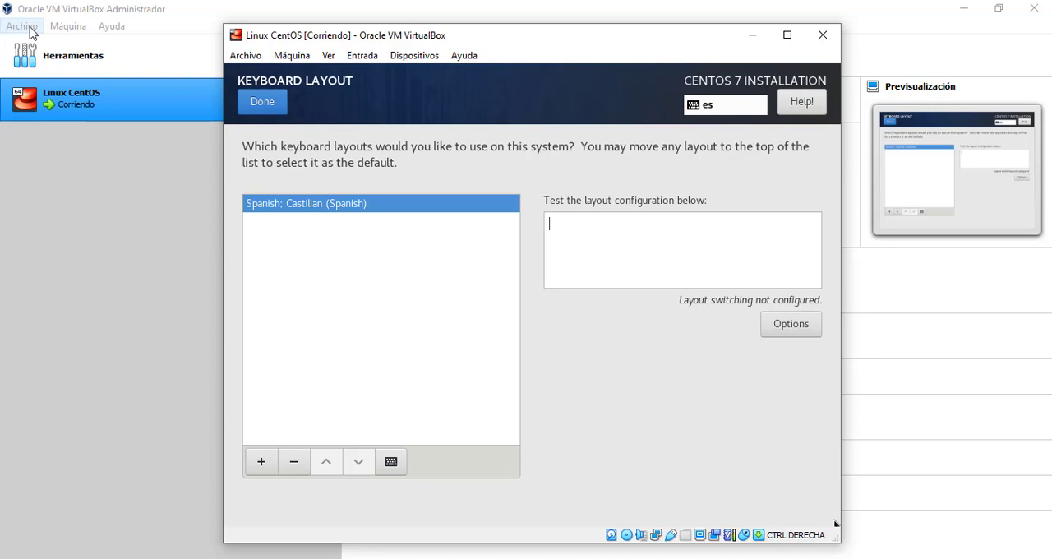
key(Tab)
key(Tab)
key(Tab)
key(Return)
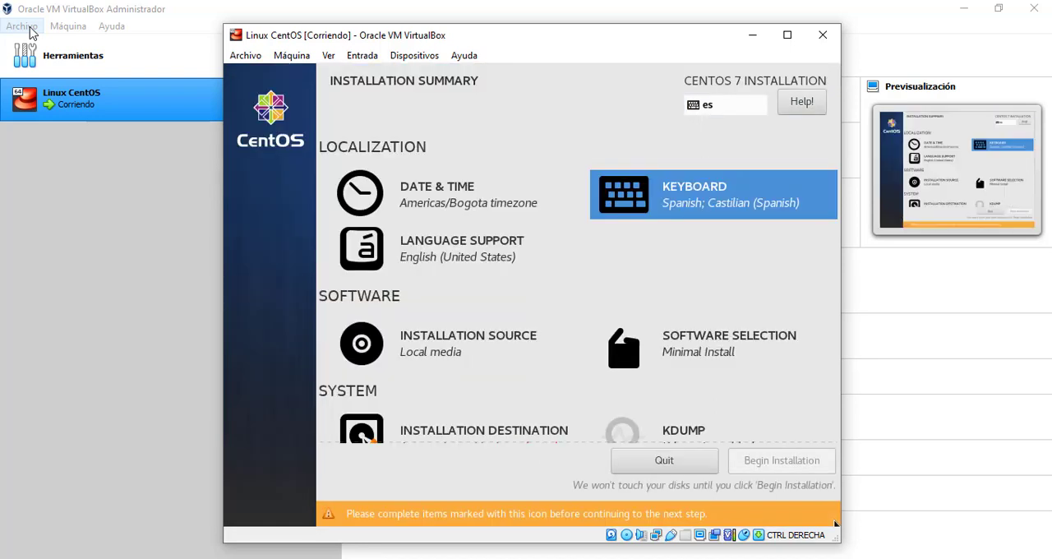
Accept the ATA VBOX HARDDISK as the installation destination with automatically configured partitioning
key(Left)
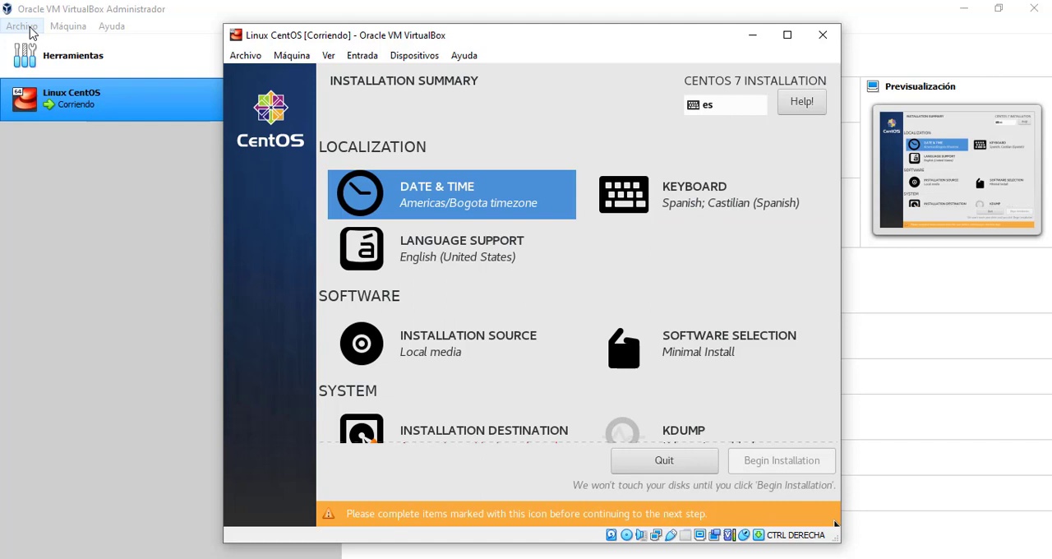
key(Down)
key(Down)
key(Down)
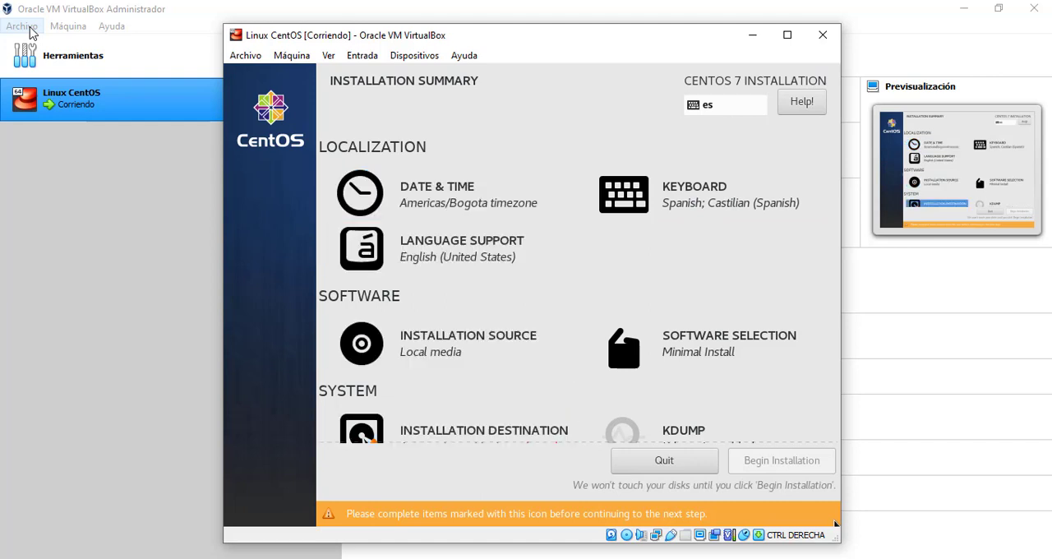
key(Down)
key(Up)
key(Up)
key(Left)
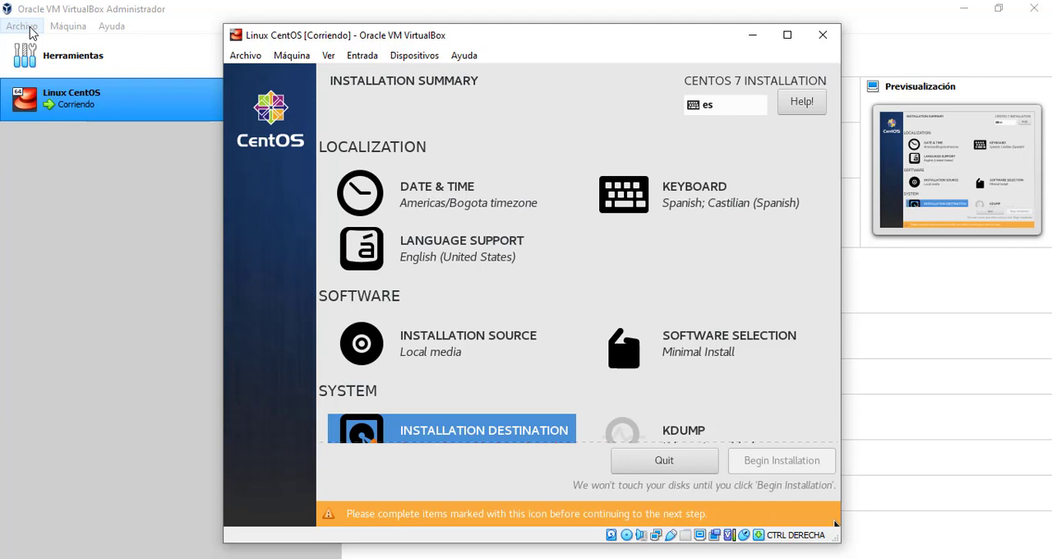
key(Return)
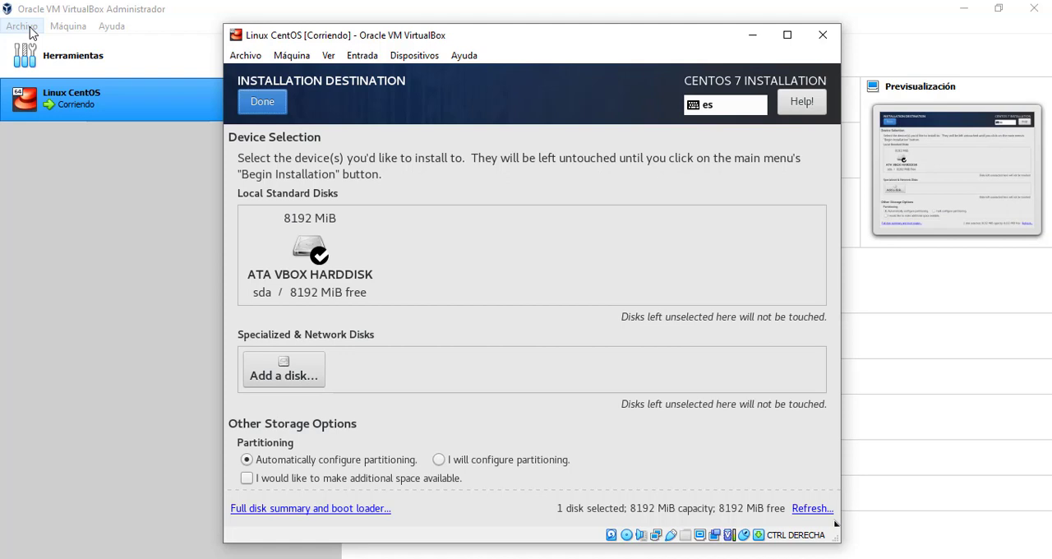
key(Return)
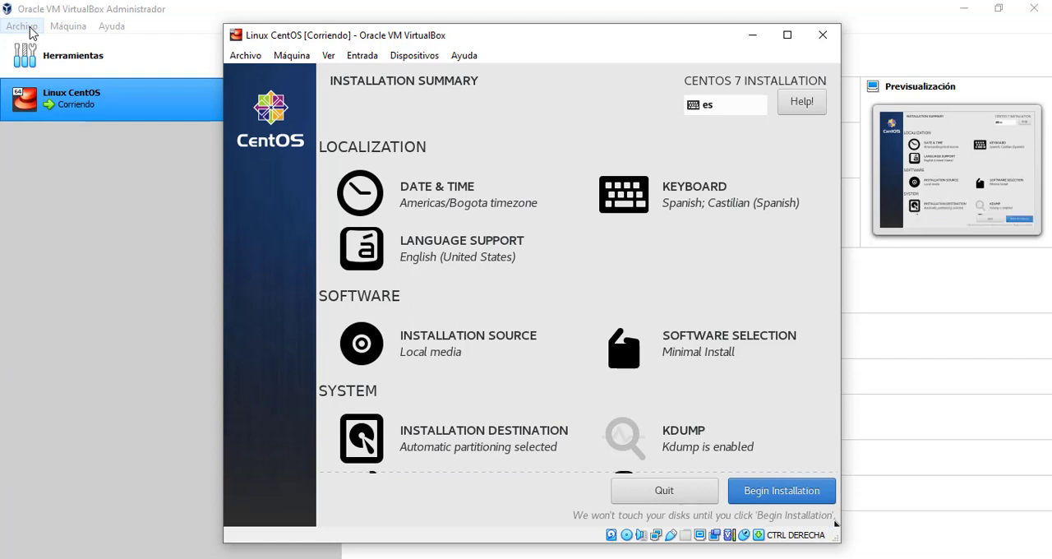
Begin the CentOS 7 installation from the installation summary
key(Tab)
key(Tab)
key(Tab)
key(Tab)
key(Tab)
key(Tab)
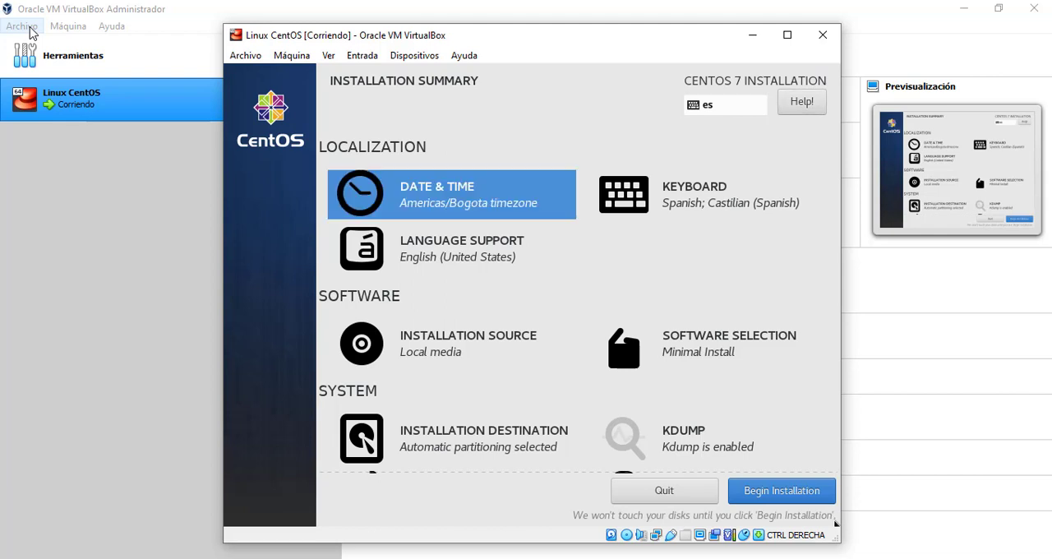
key(Tab)
key(Tab)
key(Tab)
key(Tab)
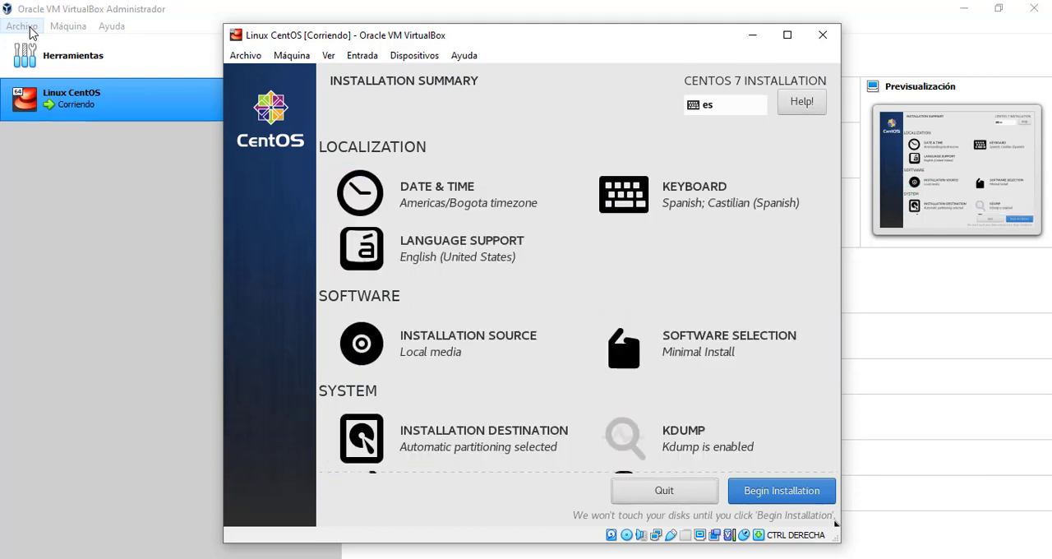
key(Tab)
key(Return)
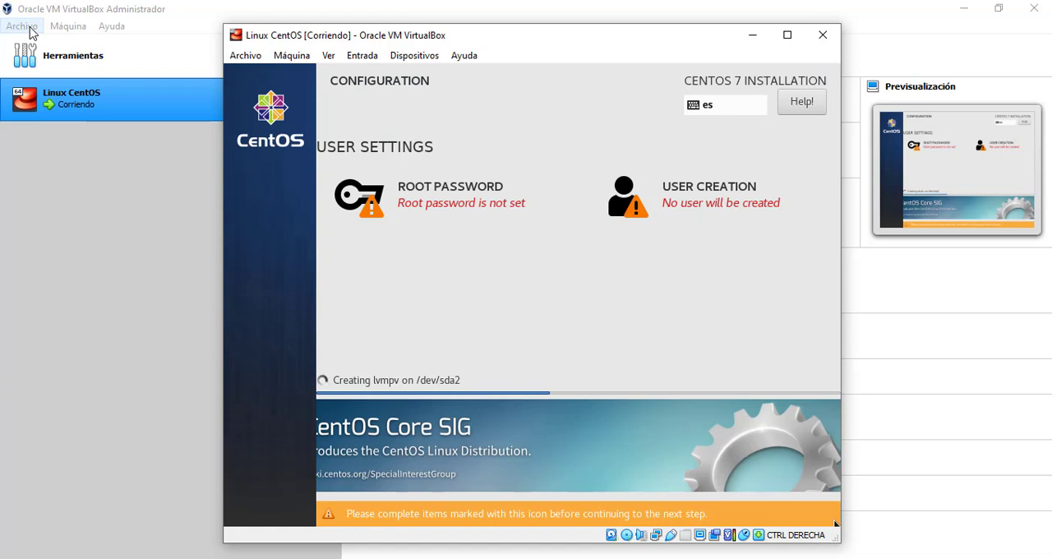
Set and confirm the root account password in the installer, and return to the configuration screen
key(Tab)
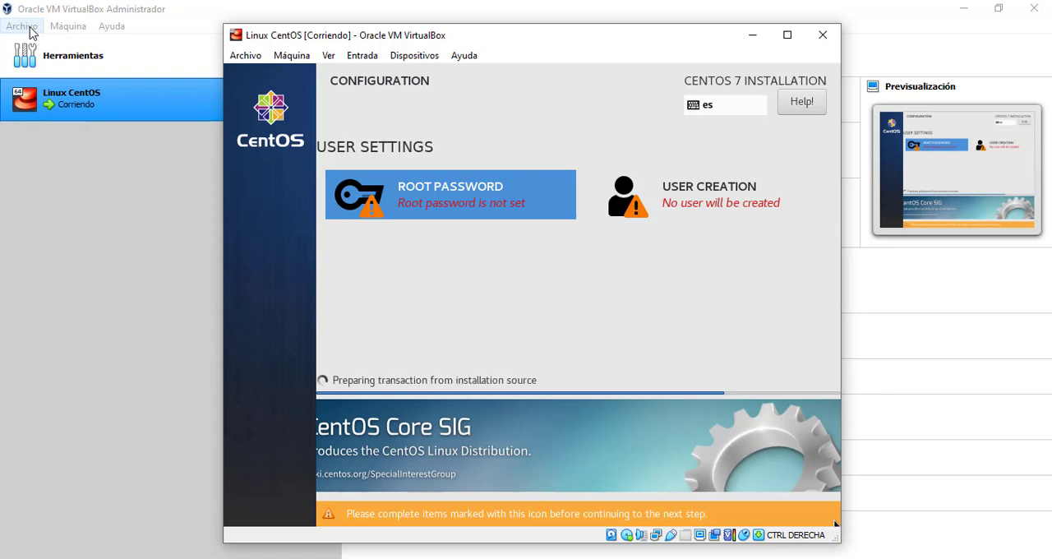
key(Return)
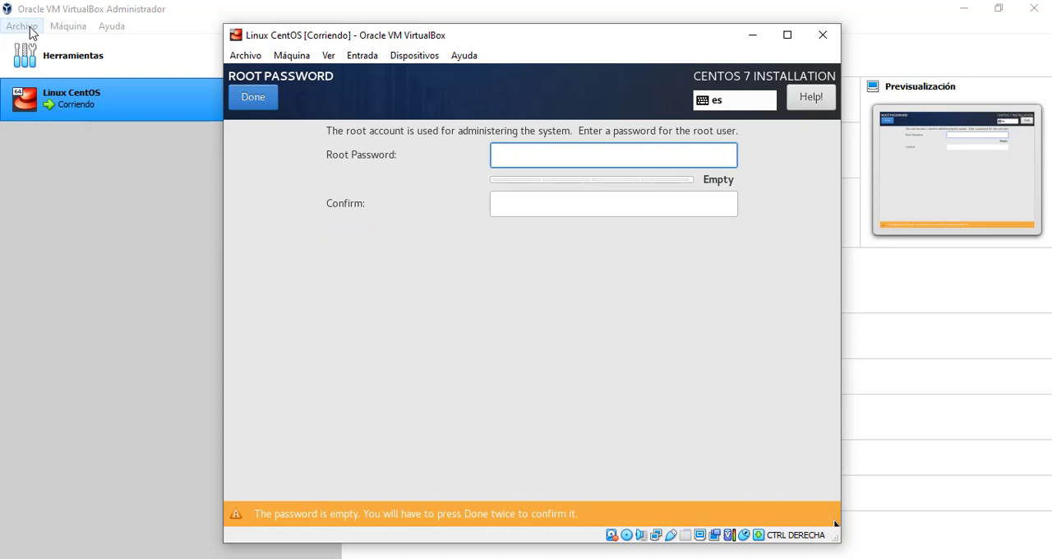
text(•••••)
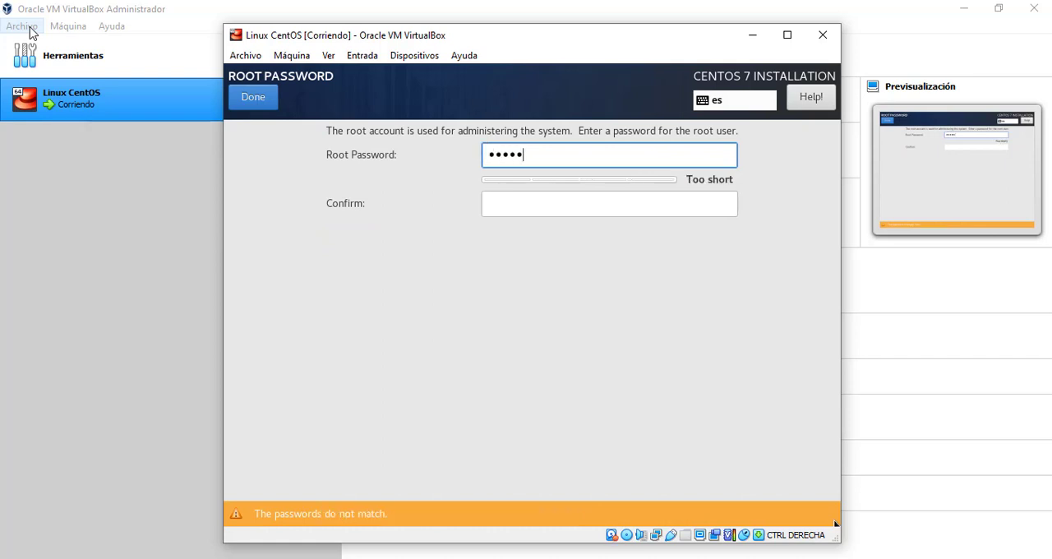
text(•••••••••)
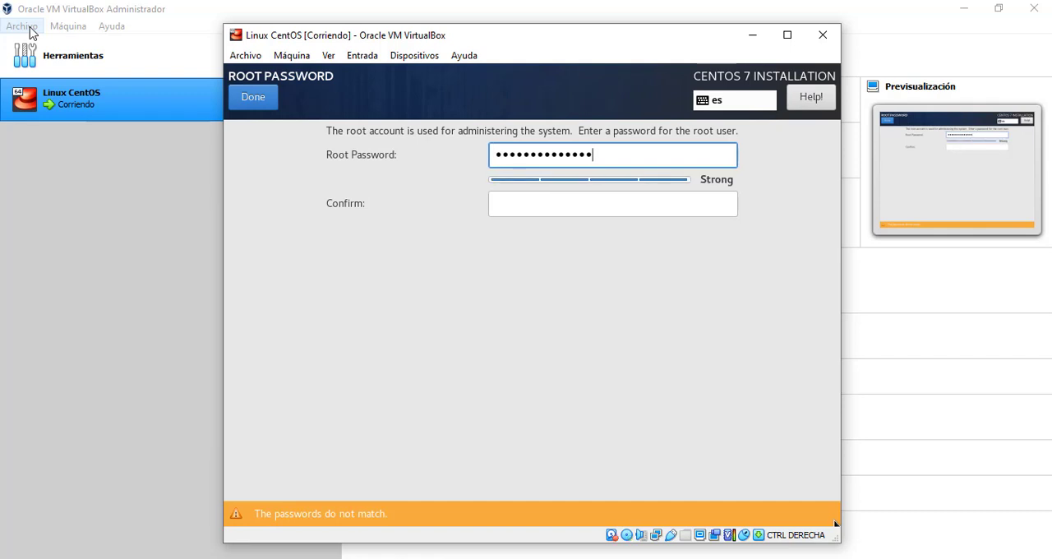
text(••••)
key(Tab)
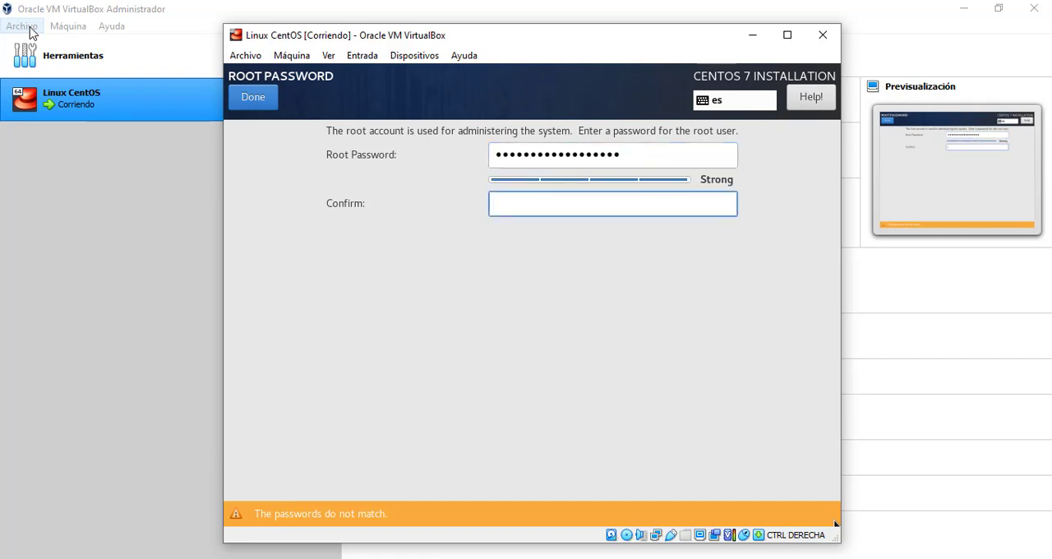
text(••••••••••••••••••)
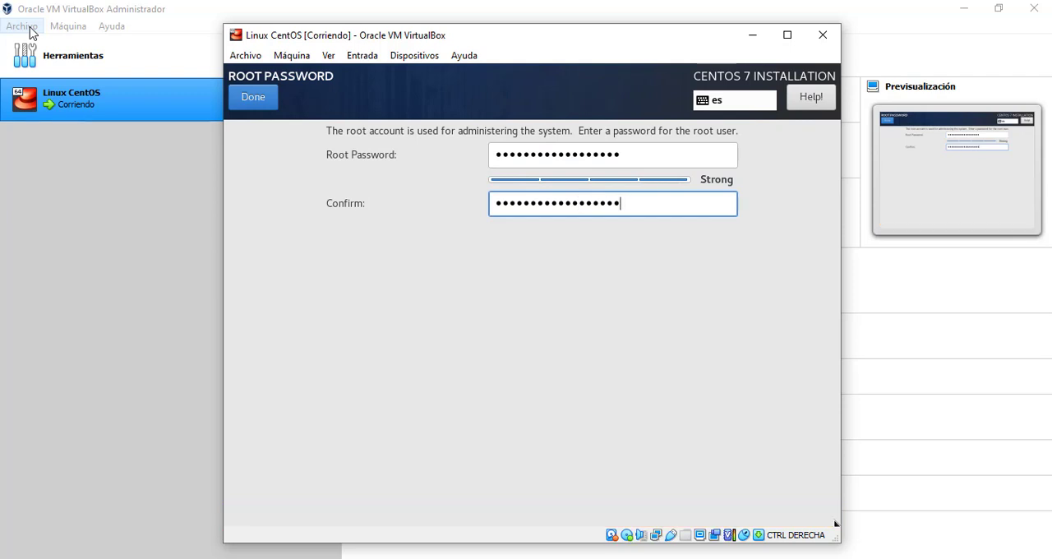
key(Tab)
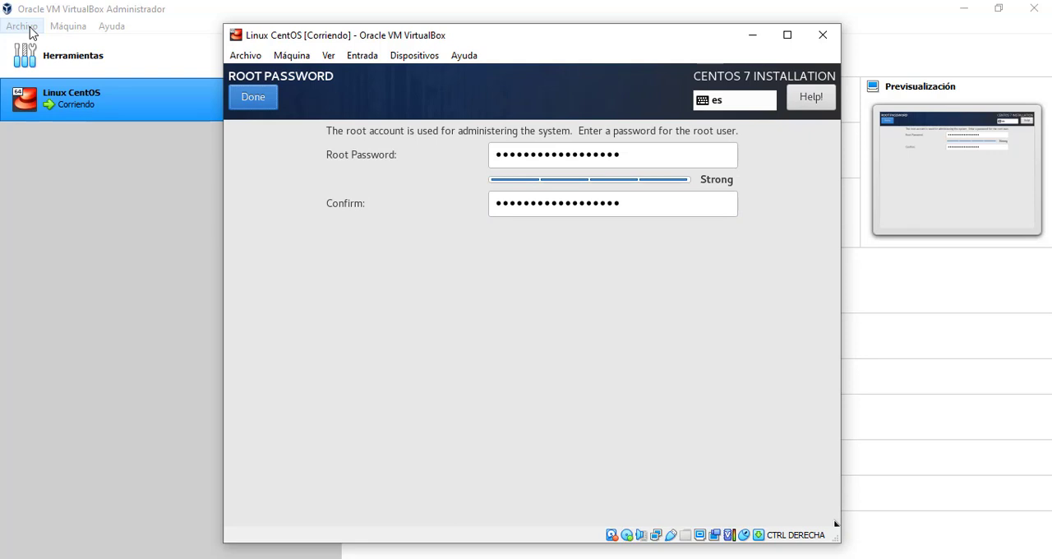
key(Return)
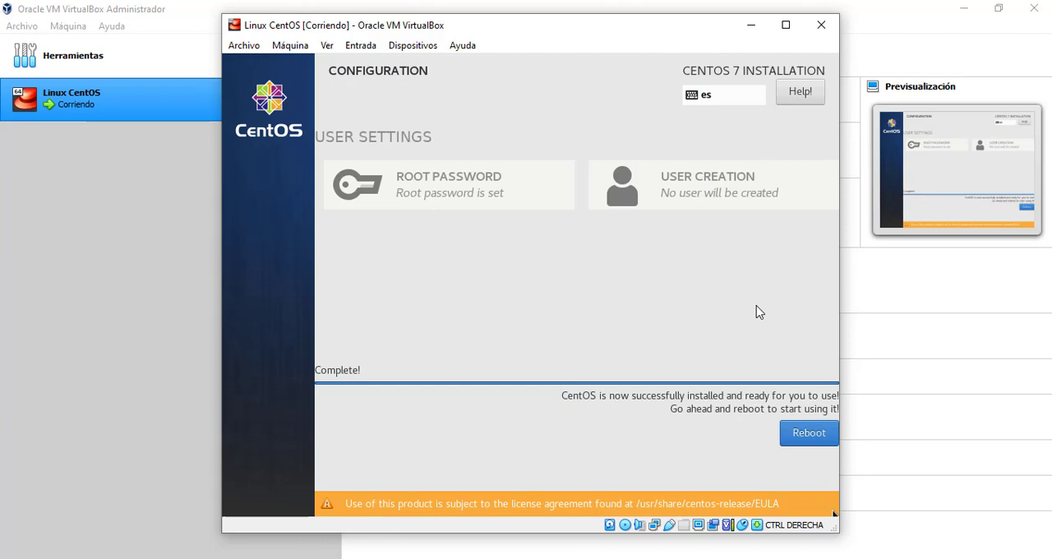
Reboot the virtual machine from the completed CentOS installation screen
key(Tab)
key(Tab)
key(Return)
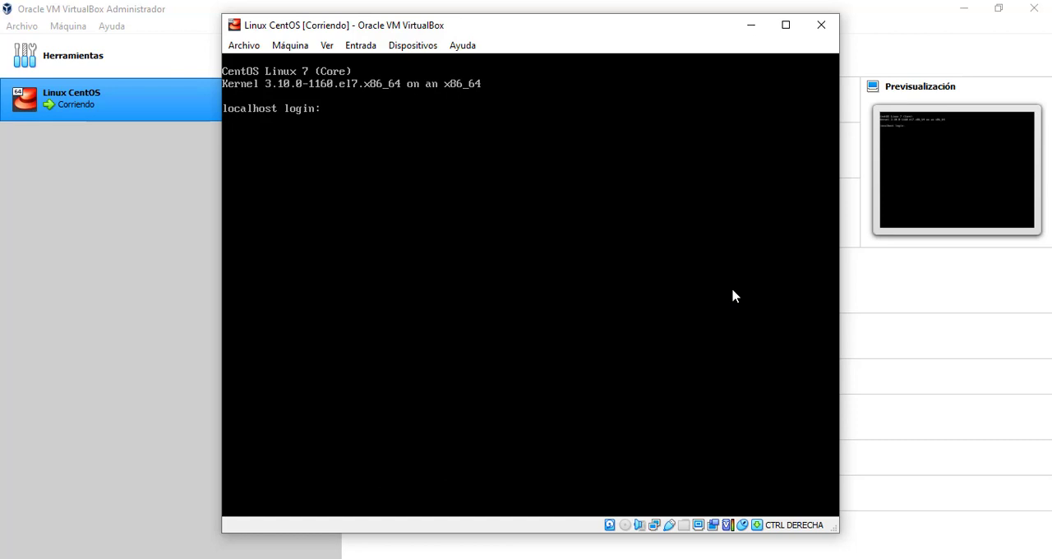
Log in as root with the root password and list the home directory contents with ls
text(root)
key(Return)
key(Return)
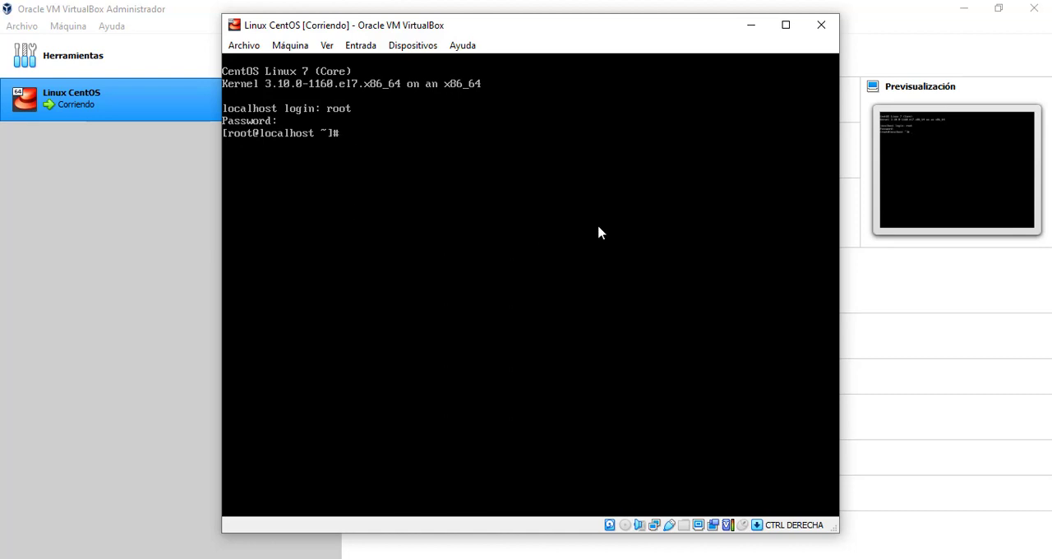
text(ls)
key(Return)
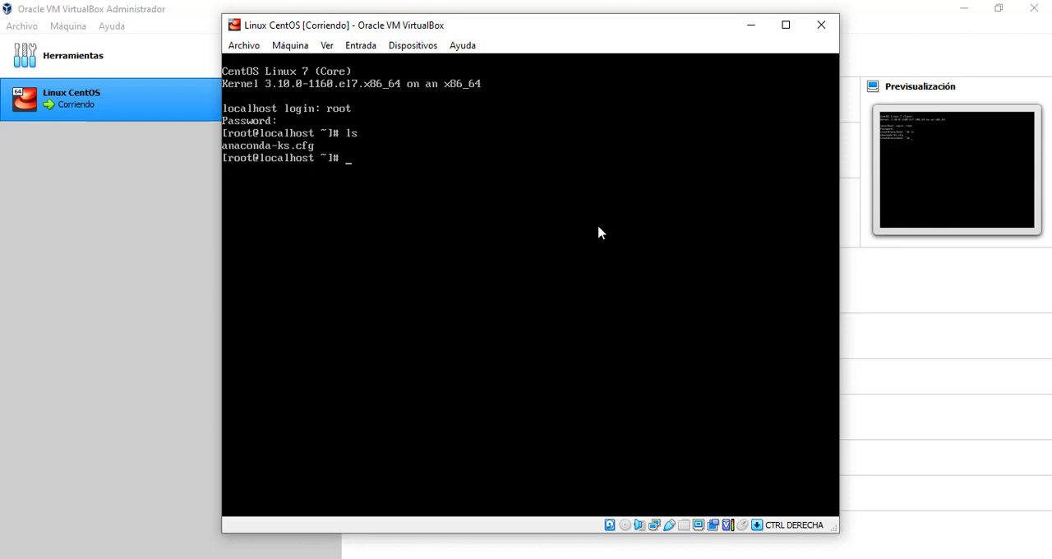
Launch nmtui and open the enp0s3 Ethernet connection for editing
text(nmtui)
key(Return)
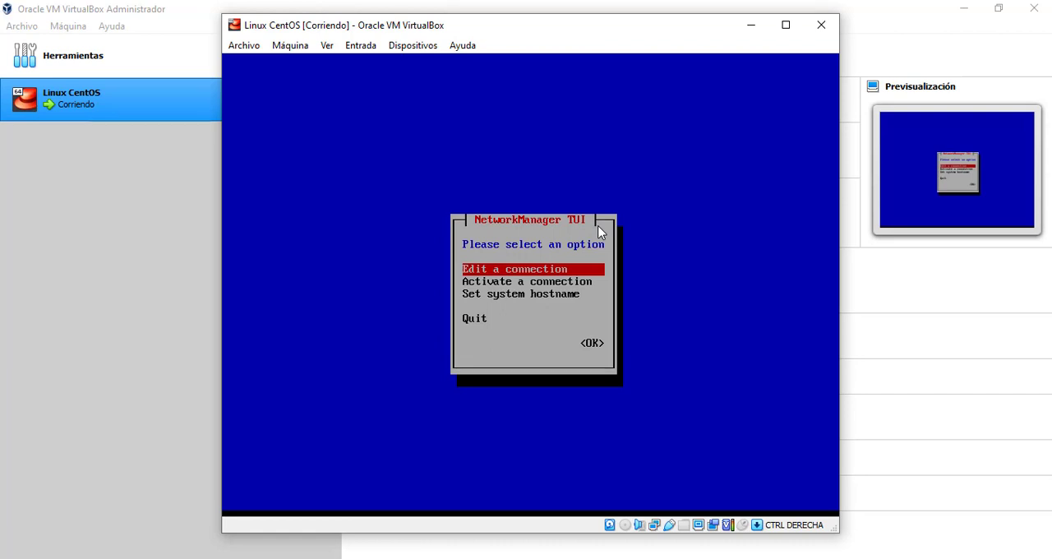
key(Return)
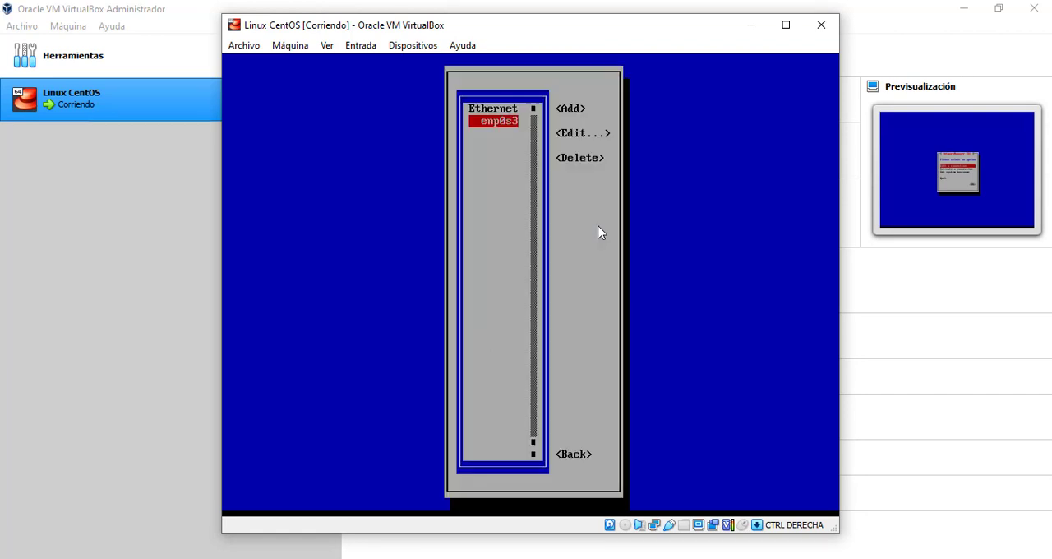
key(Tab)
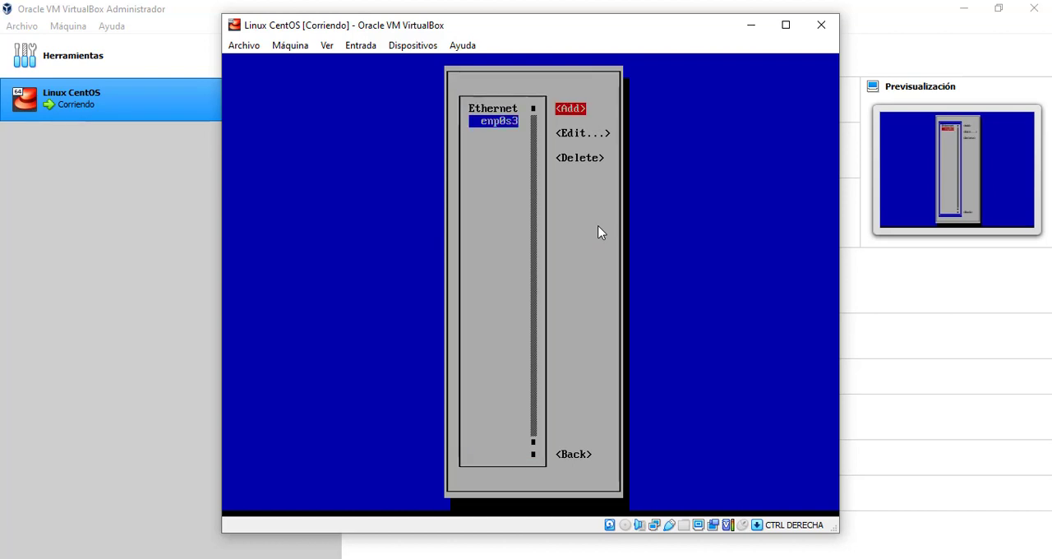
key(Tab)
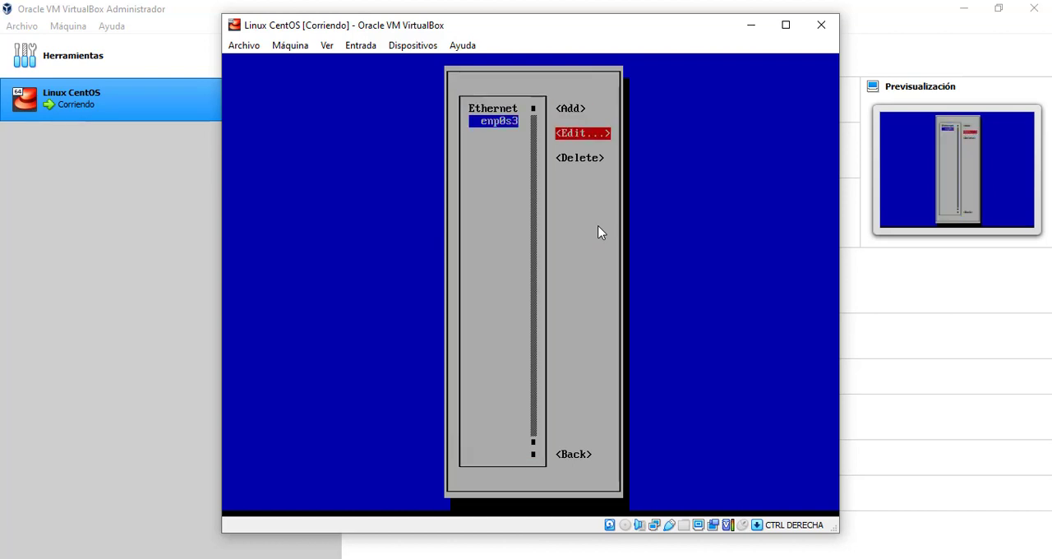
key(Return)
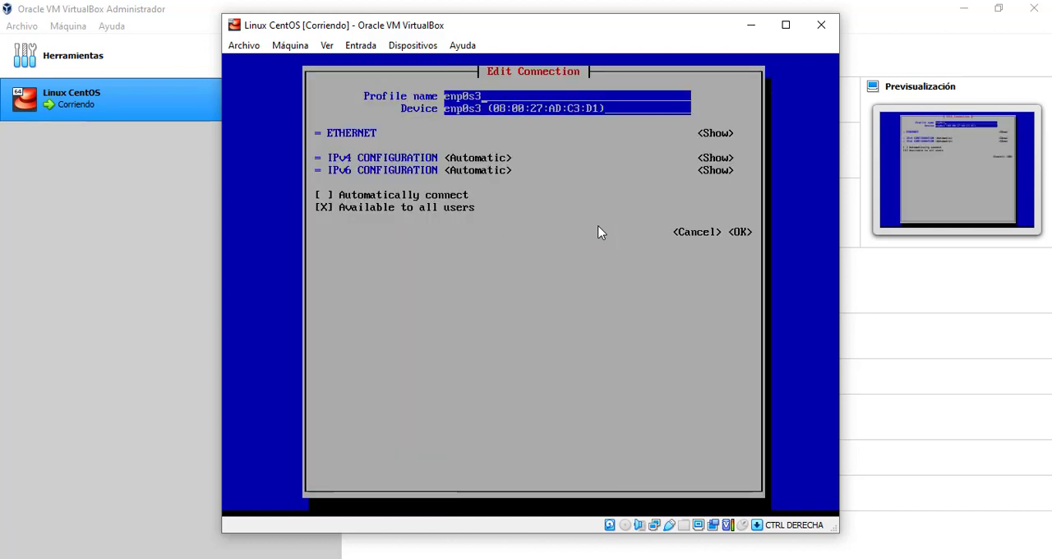
Enable Automatically connect for enp0s3, save the connection and return to the NetworkManager main menu
key(Tab)
key(Tab)
key(Tab)
key(Tab)
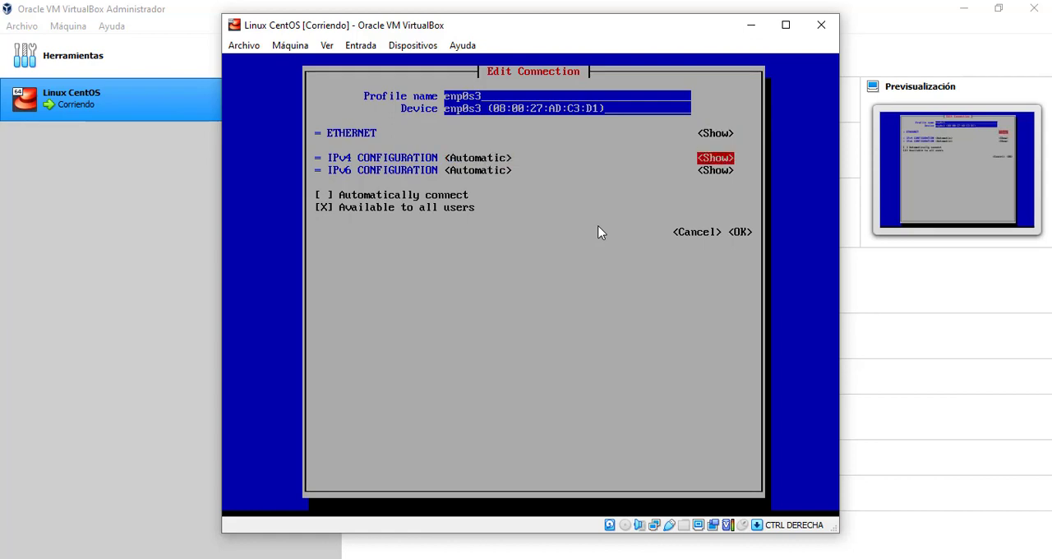
key(Tab)
key(Tab)
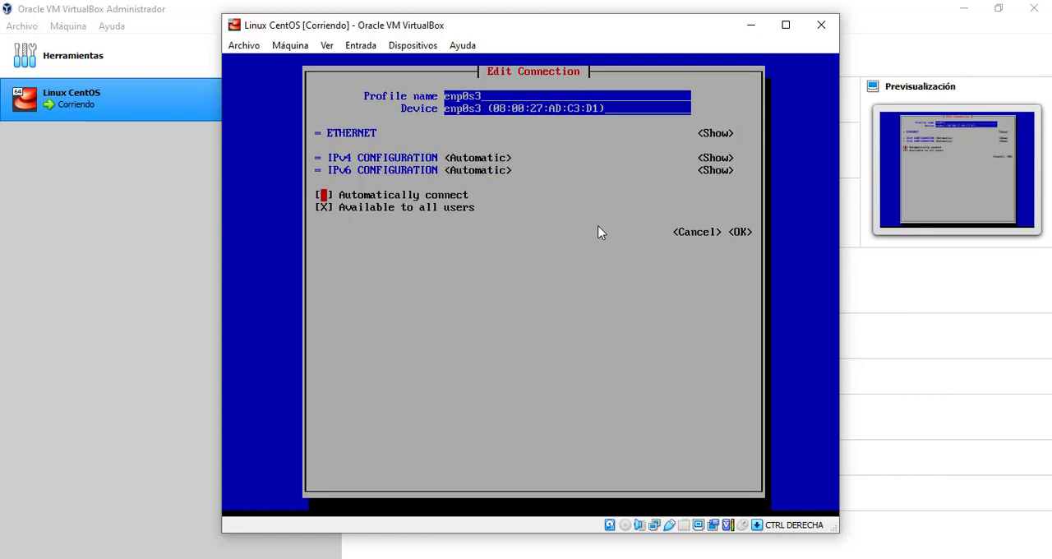
key(space)
key(Tab)
key(Tab)
key(Tab)
key(Return)
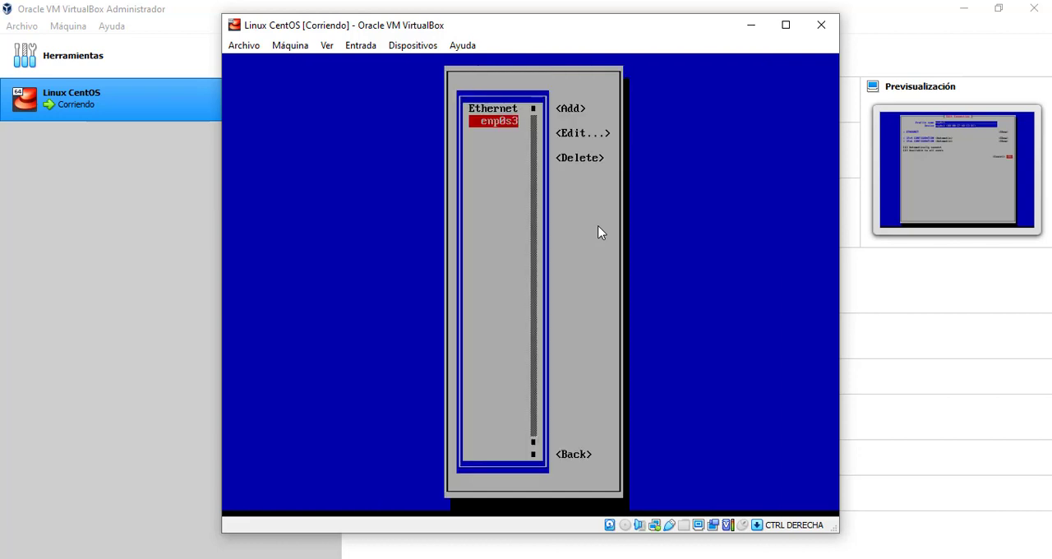
key(Tab)
key(Tab)
key(Tab)
key(Tab)
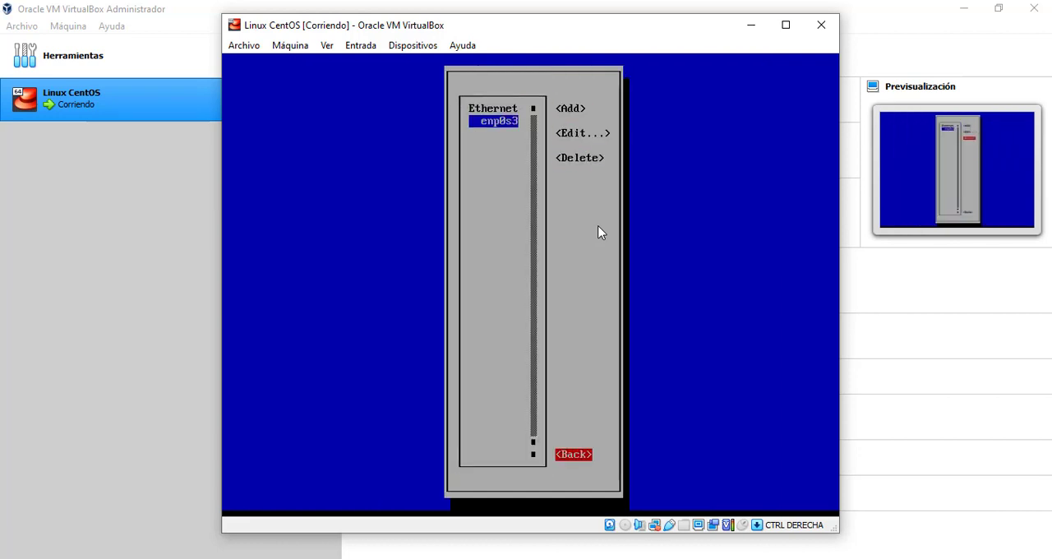
key(Return)
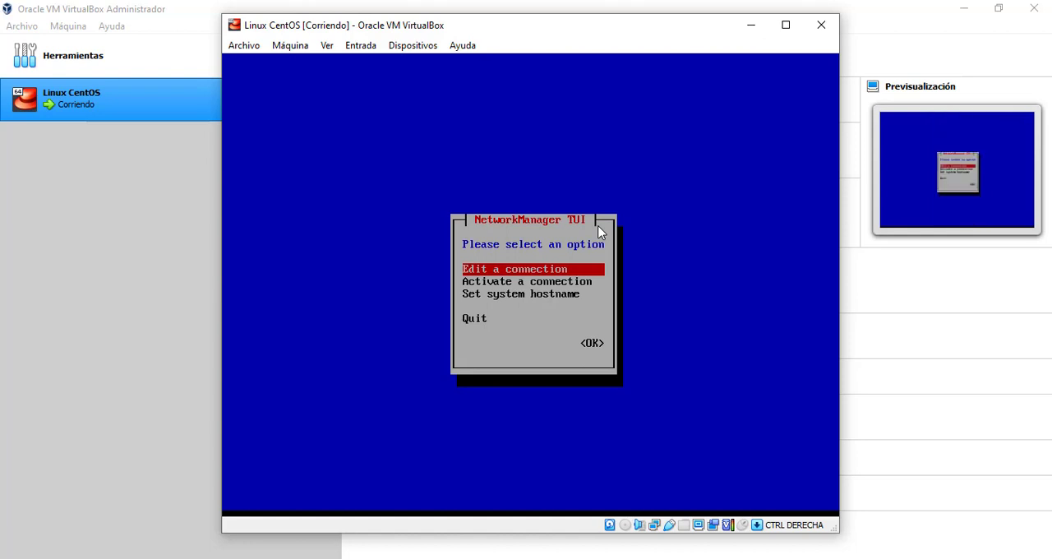
Set the system hostname to sistemasoperativos.localdomain and confirm the change
key(Down)
key(Down)
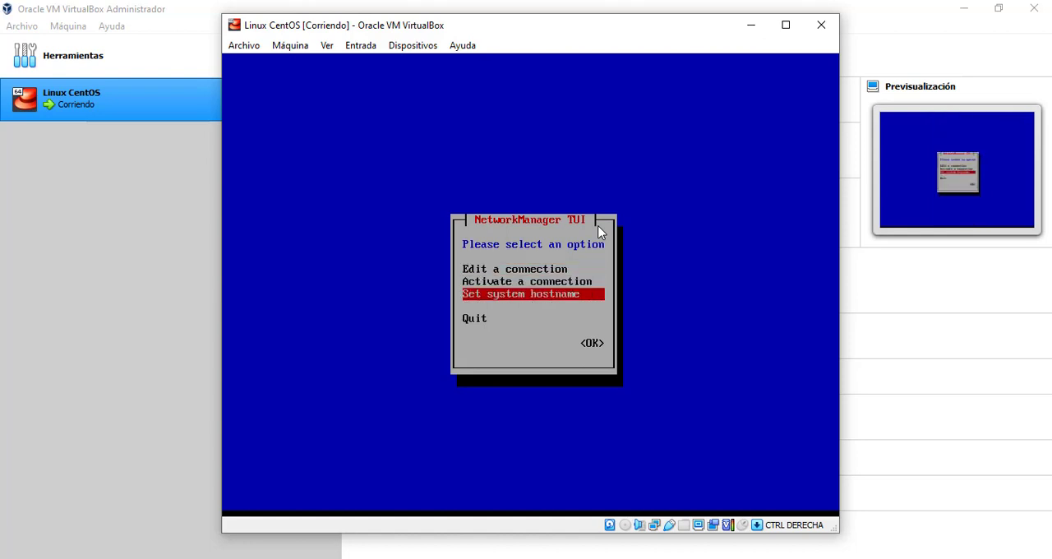
key(Return)
key(BackSpace)
key(BackSpace)
key(BackSpace)
key(BackSpace)
key(BackSpace)
key(BackSpace)
key(BackSpace)
key(BackSpace)
key(BackSpace)
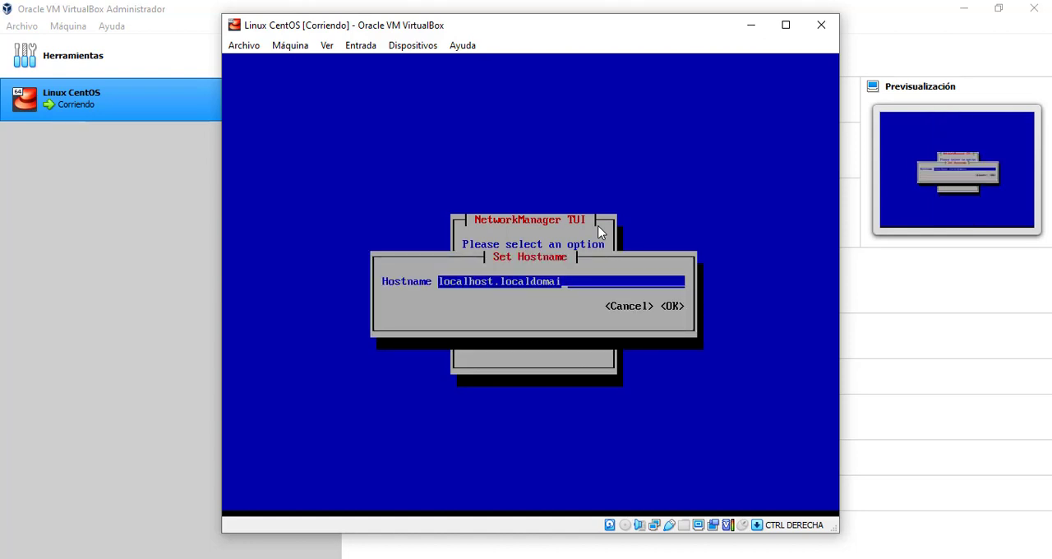
key(BackSpace)
key(BackSpace)
key(BackSpace)
key(BackSpace)
key(BackSpace)
key(BackSpace)
key(BackSpace)
key(BackSpace)
key(BackSpace)
key(BackSpace)
key(BackSpace)
key(BackSpace)
text(s)
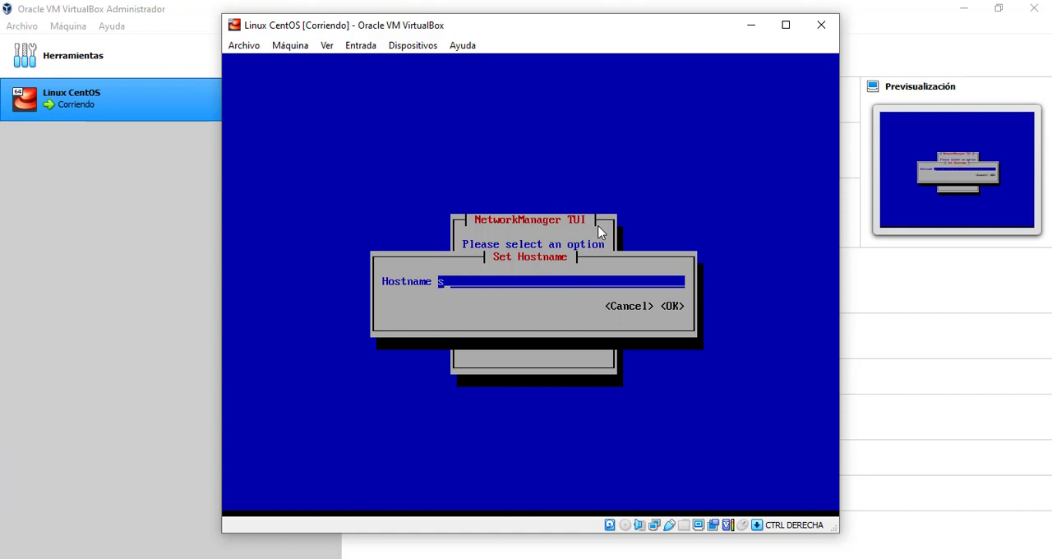
text(istemasoperativos)
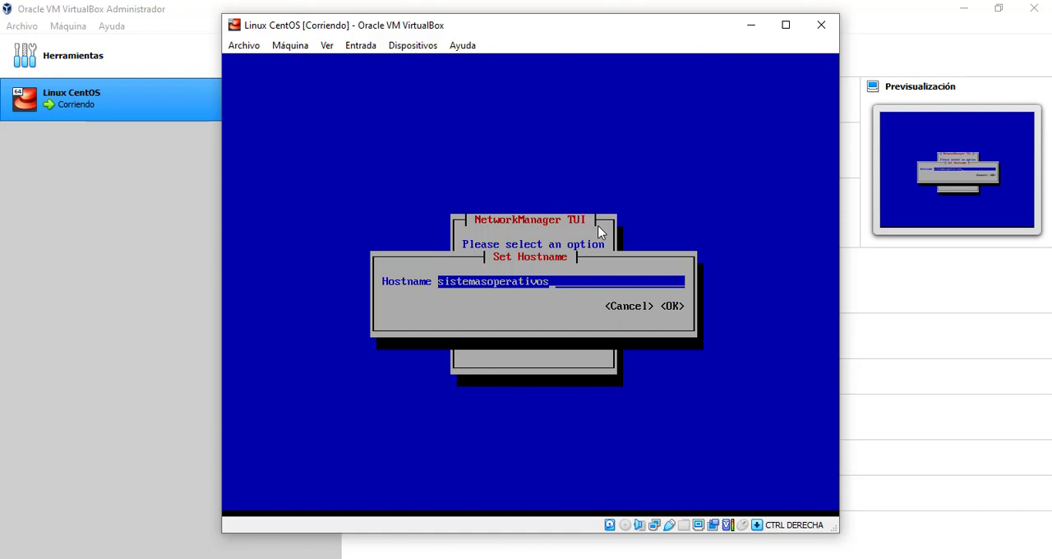
text(.localdomain)
key(Tab)
key(Tab)
key(Return)
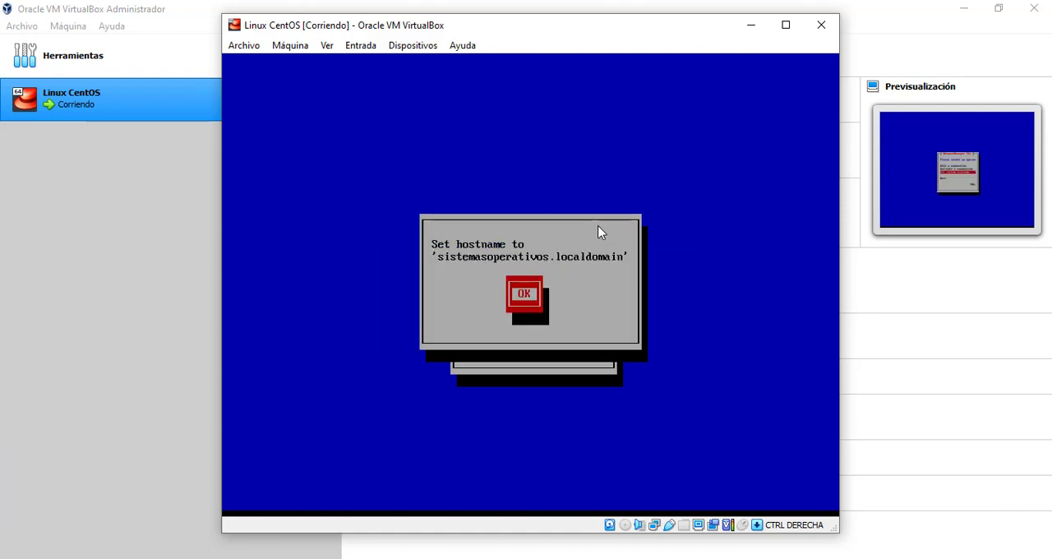
key(Return)
Deactivate and reactivate the wired enp0s3 connection, and quit the network manager to the shell
key(Up)
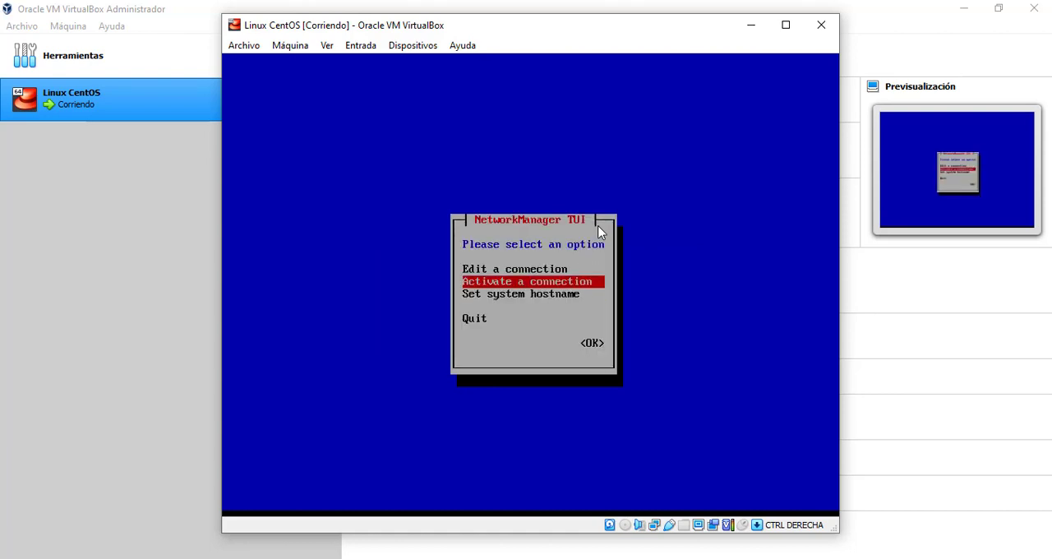
key(Return)
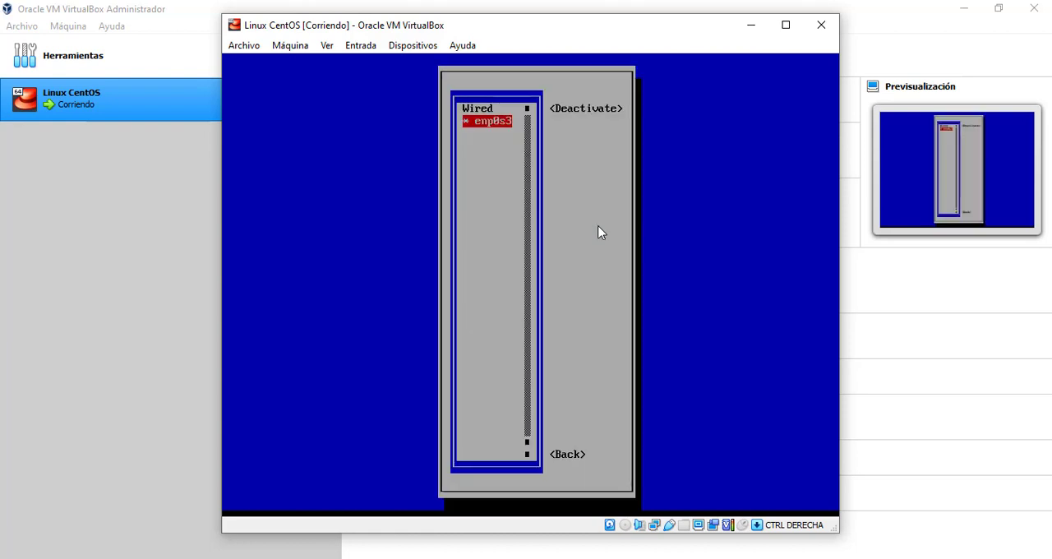
key(Tab)
key(Return)
key(Return)
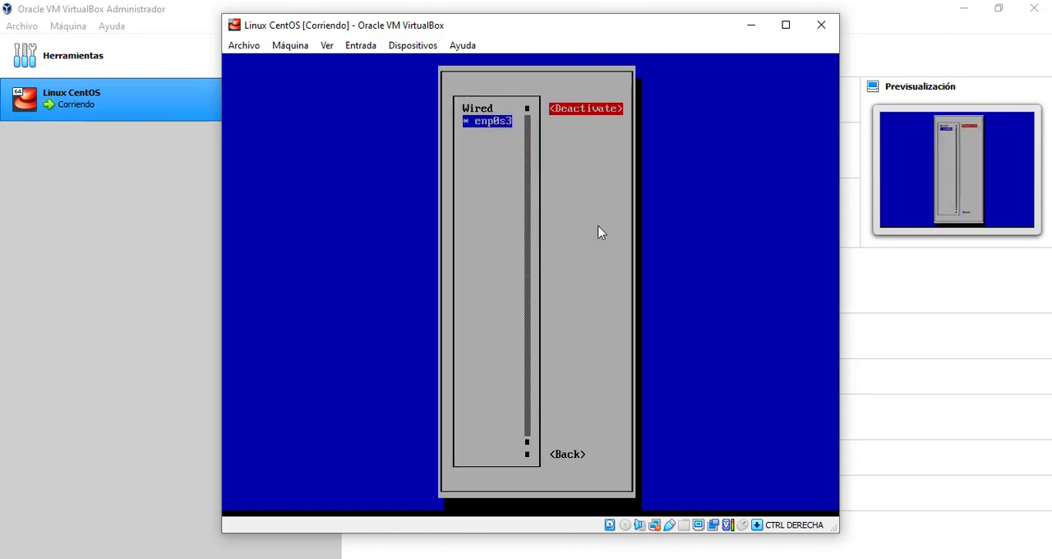
key(Tab)
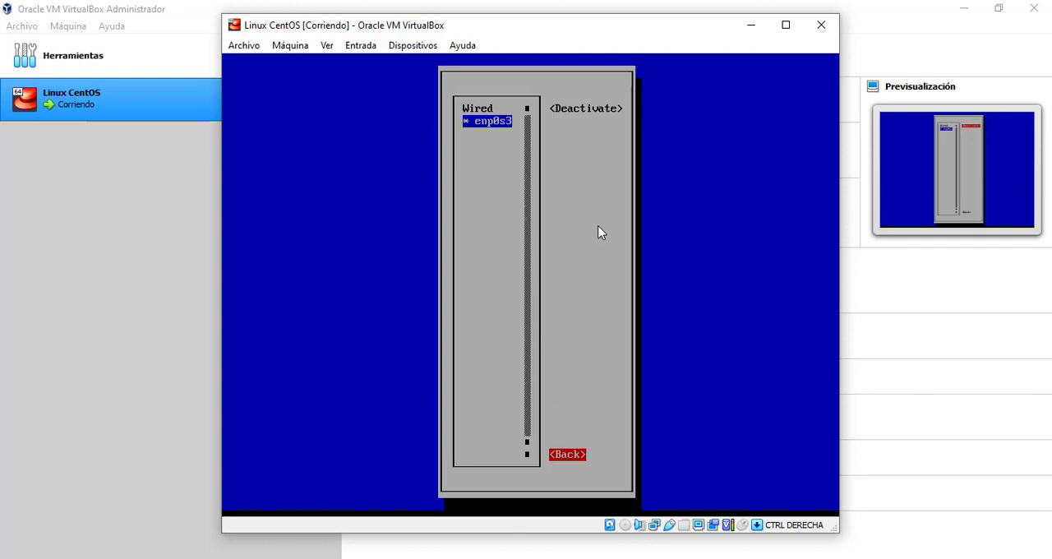
key(Return)
key(Down)
key(Down)
key(Return)
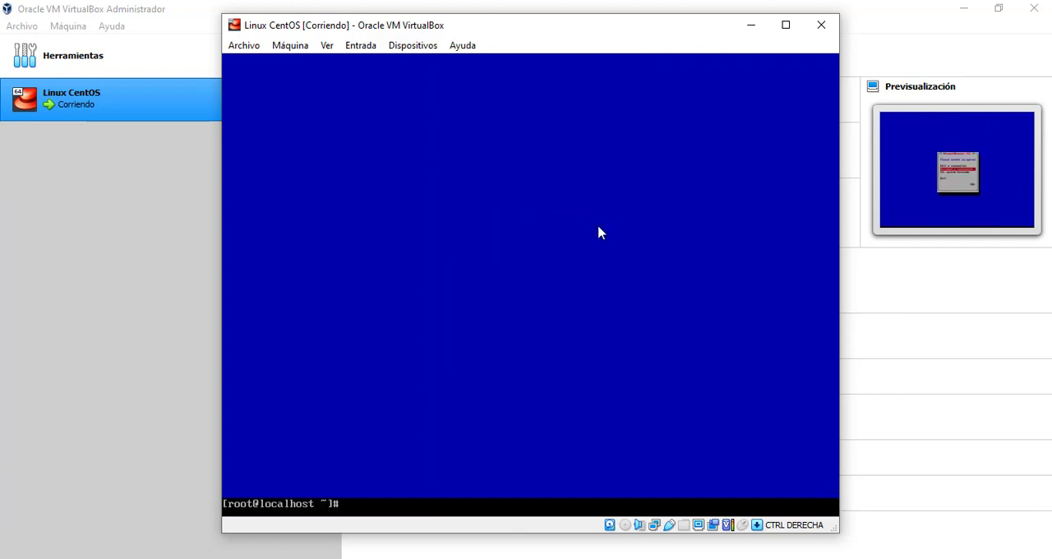
Clear the terminal and display the machine's network addresses with the ip command
key(ctrl+l)
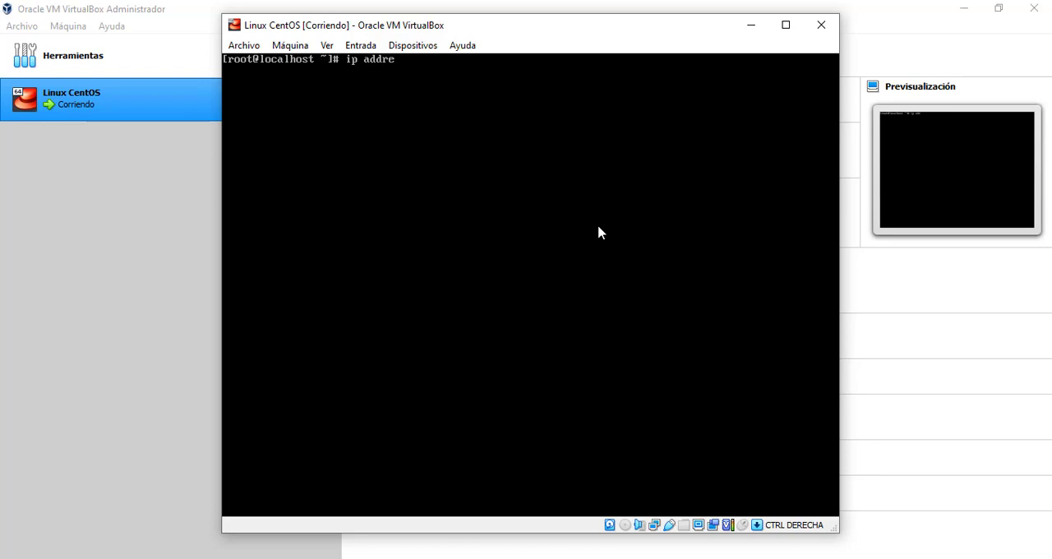
key(Return)
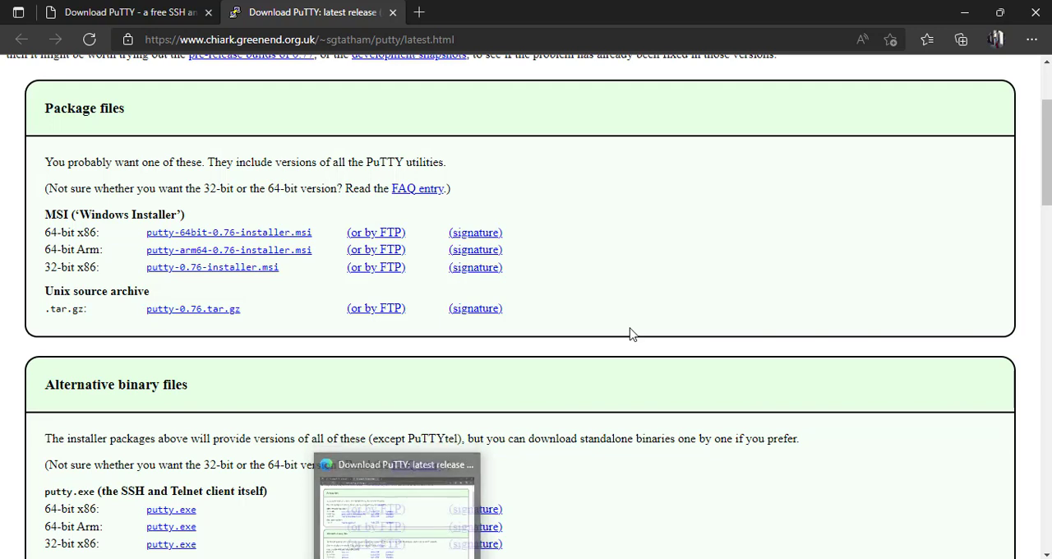
click(176, 10)
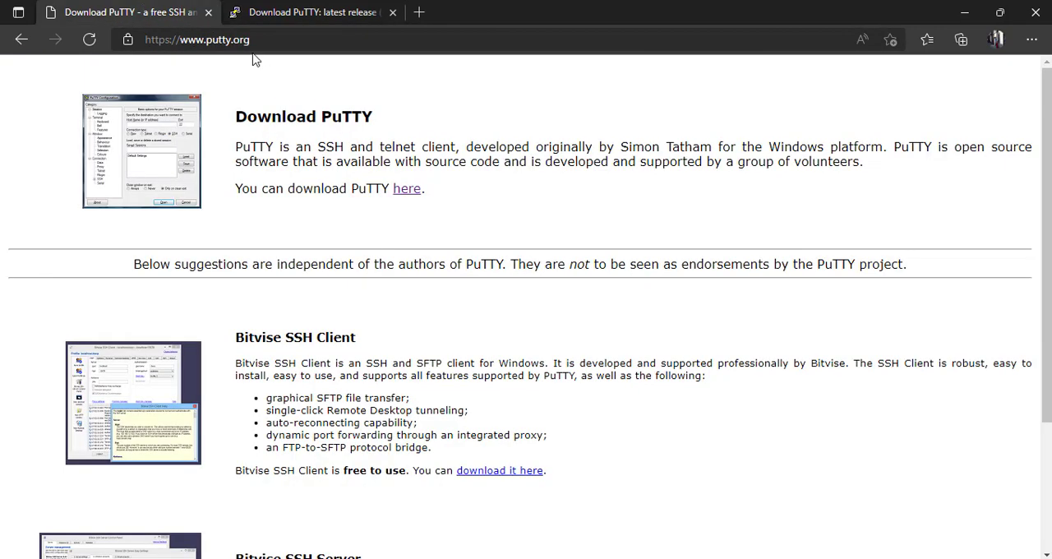
click(290, 41)
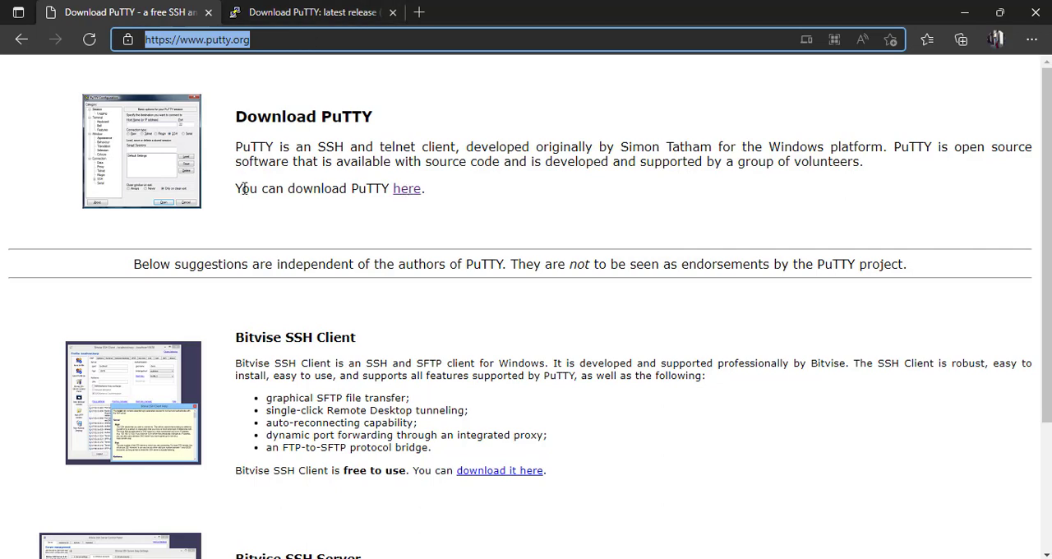
Examine the PuTTY download page's 64-bit and 32-bit x86 putty.exe entries, and briefly view the PuTTY session configuration
drag(244, 189, 428, 198)
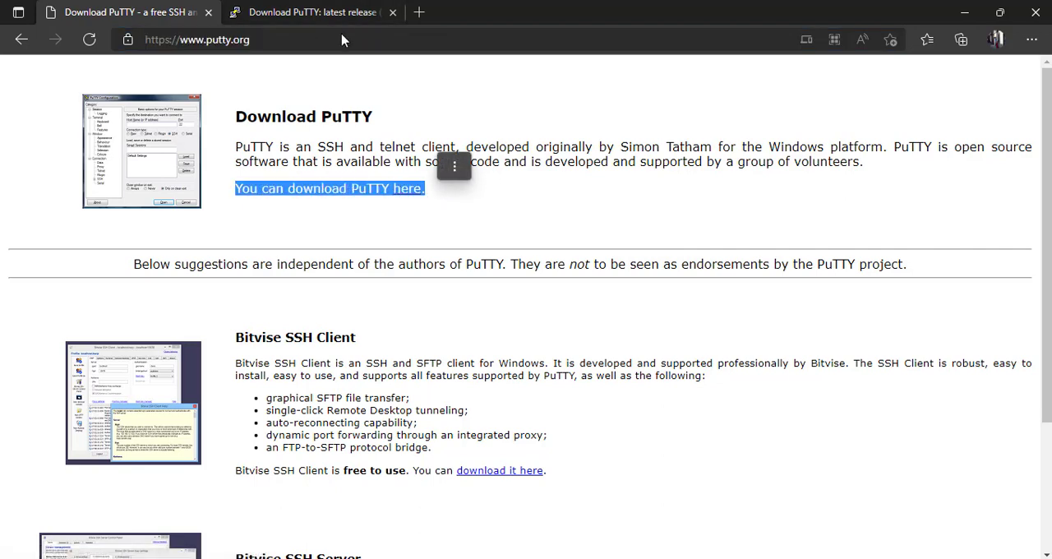
click(341, 13)
scroll(229, 214, down, 2)
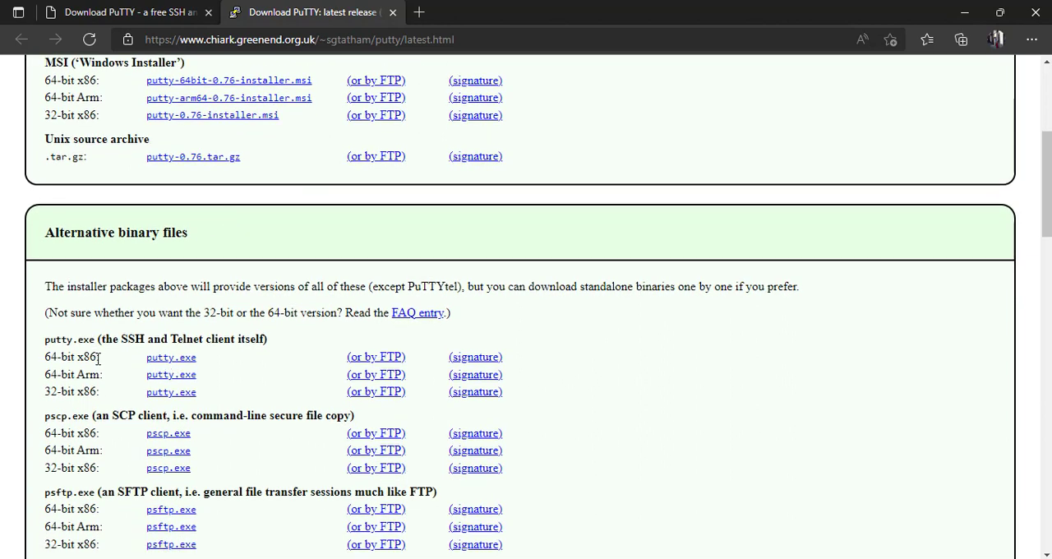
drag(98, 356, 98, 393)
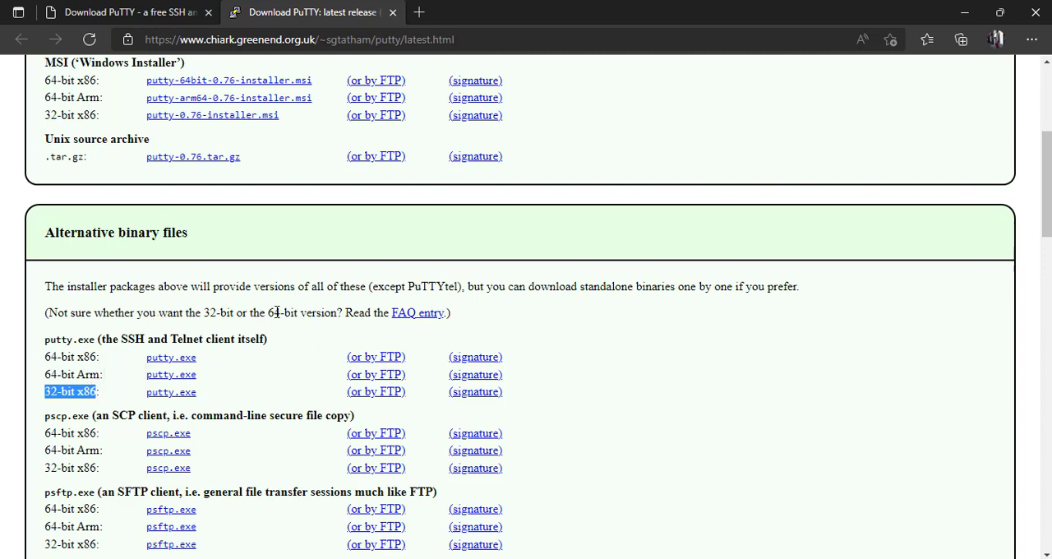
drag(202, 362, 172, 360)
click(152, 364)
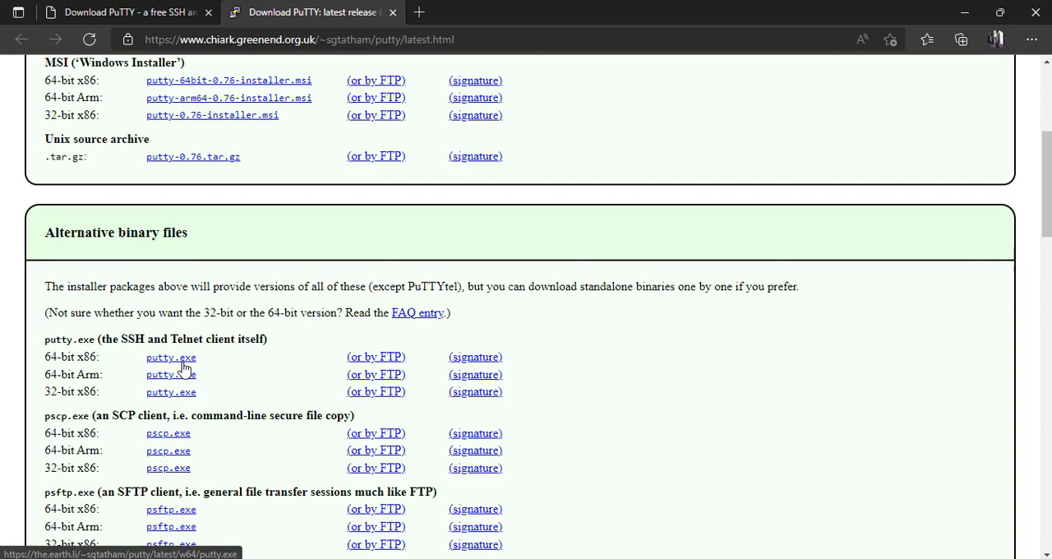
key(alt+Tab)
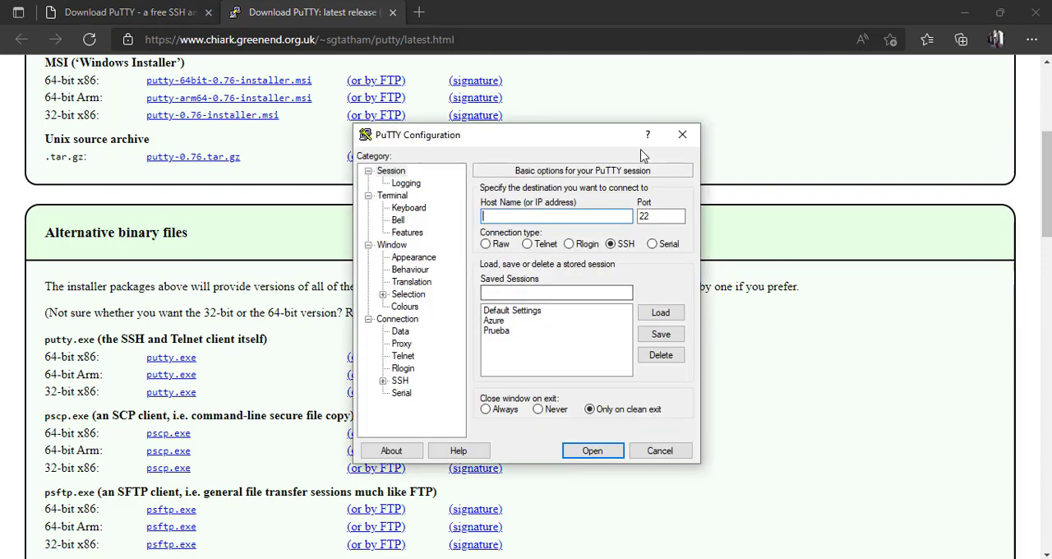
click(812, 237)
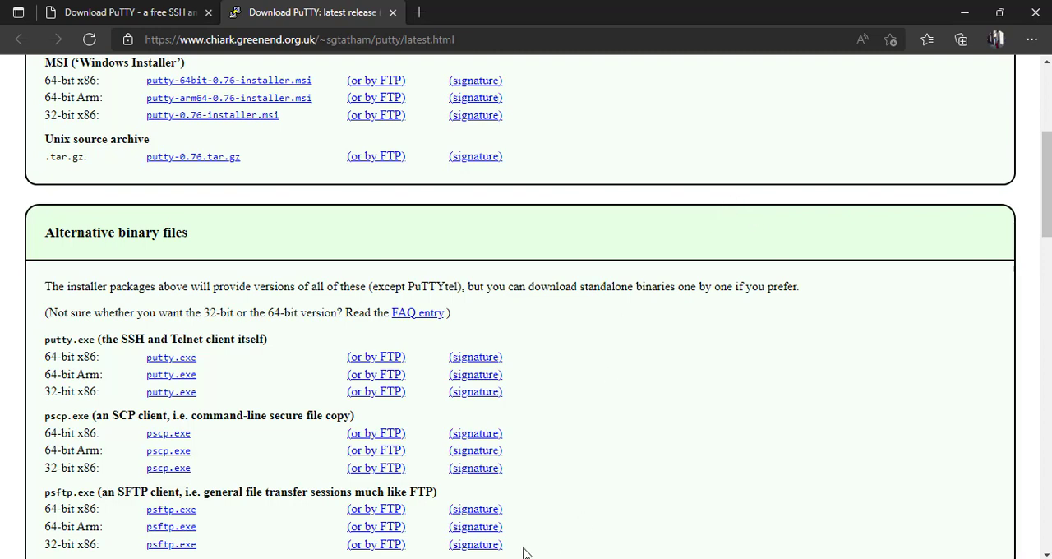
Switch to VirtualBox and open the port forwarding rules for network Adapter 1 of the Linux CentOS machine
click(498, 529)
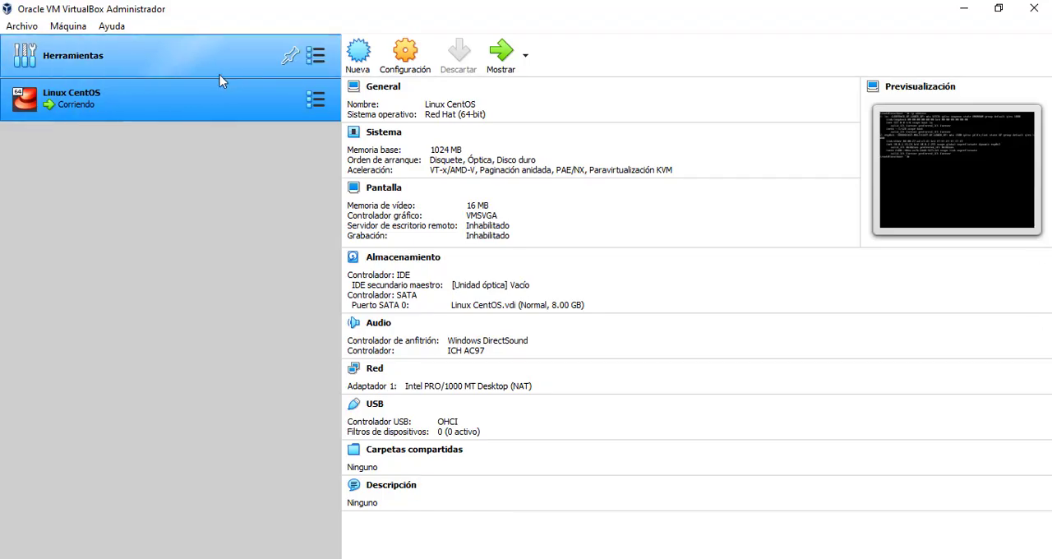
click(415, 60)
click(414, 57)
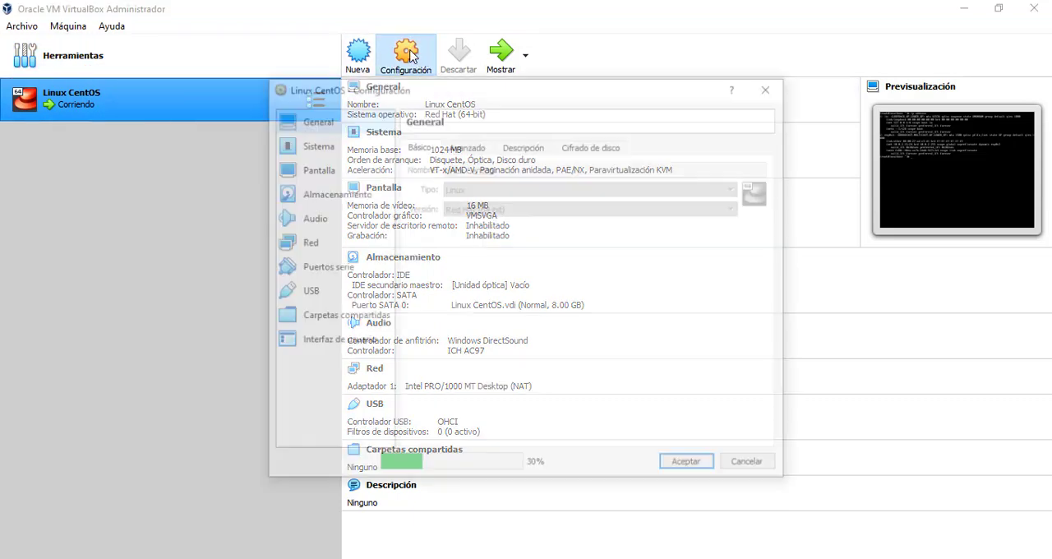
click(303, 247)
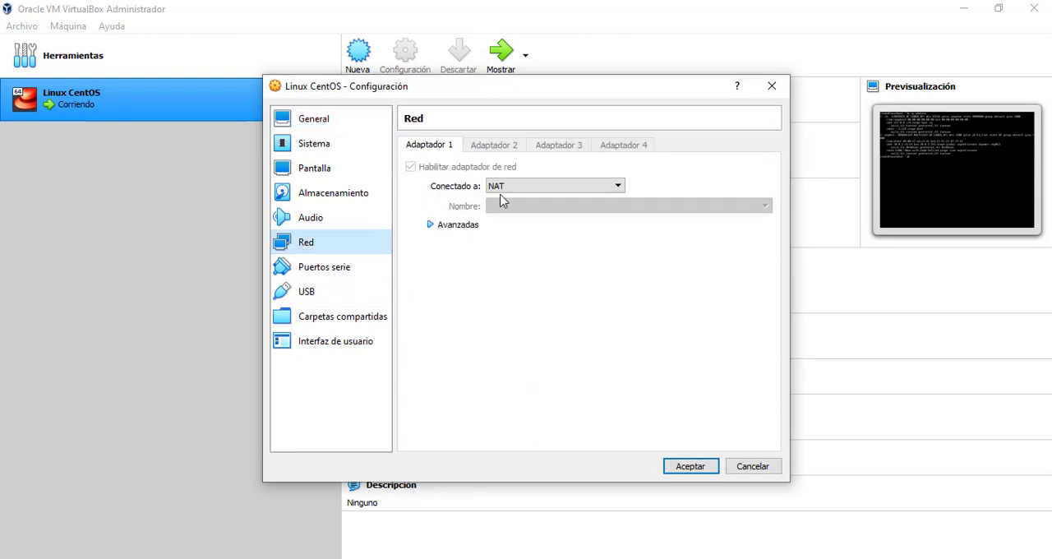
click(457, 227)
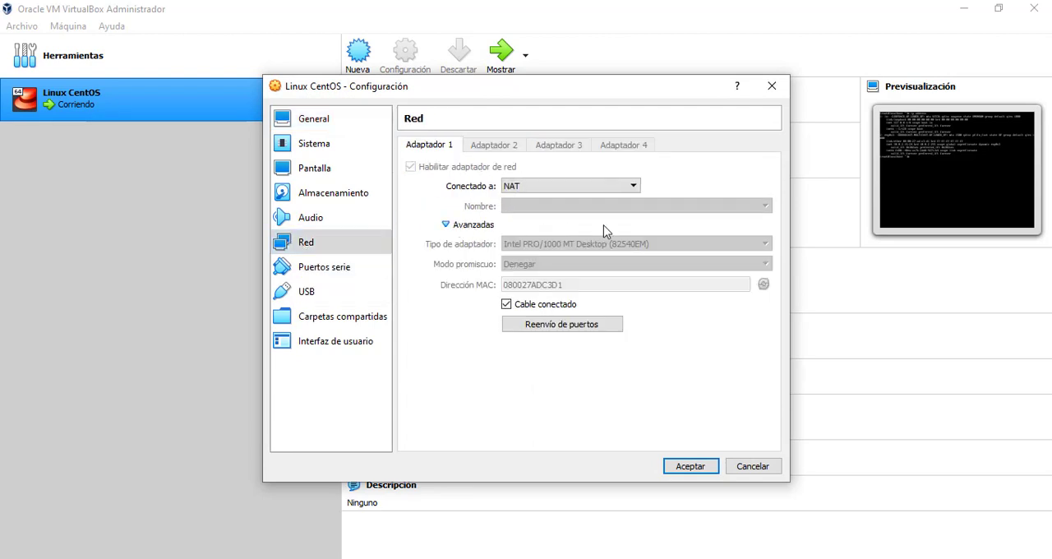
click(548, 324)
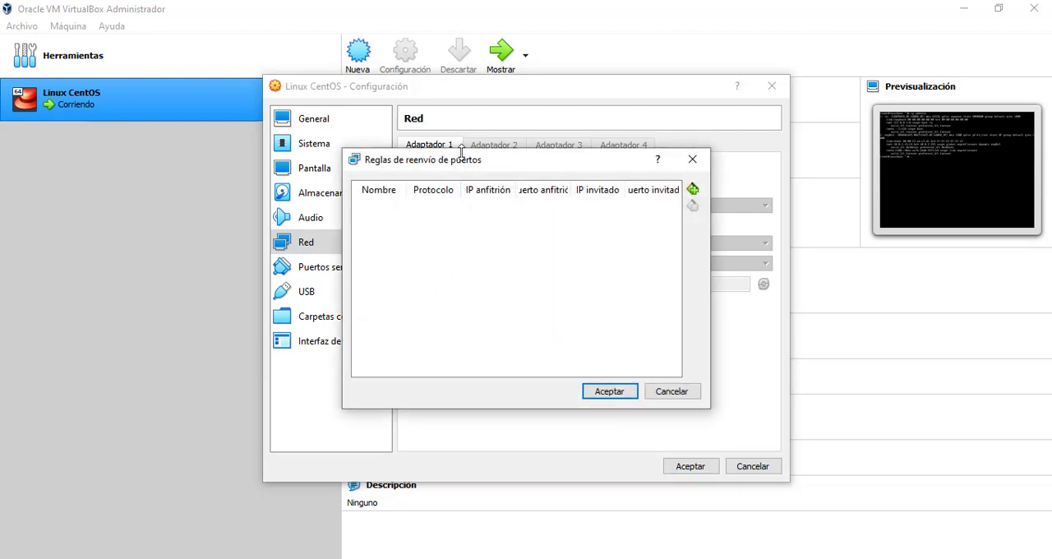
Widen the port forwarding rules window, add a new TCP rule, and narrow its name column
drag(343, 234, 141, 235)
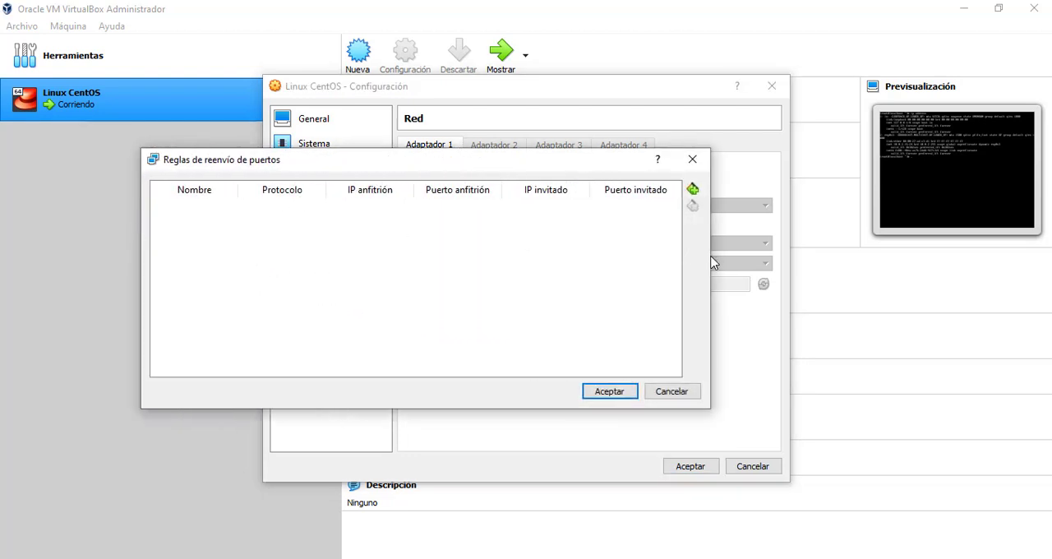
drag(711, 261, 856, 261)
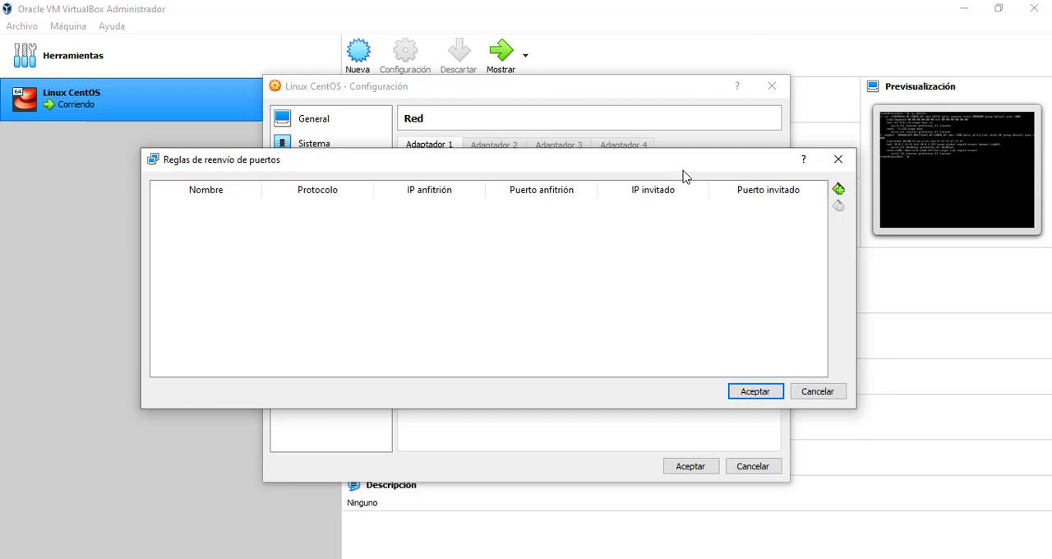
click(839, 189)
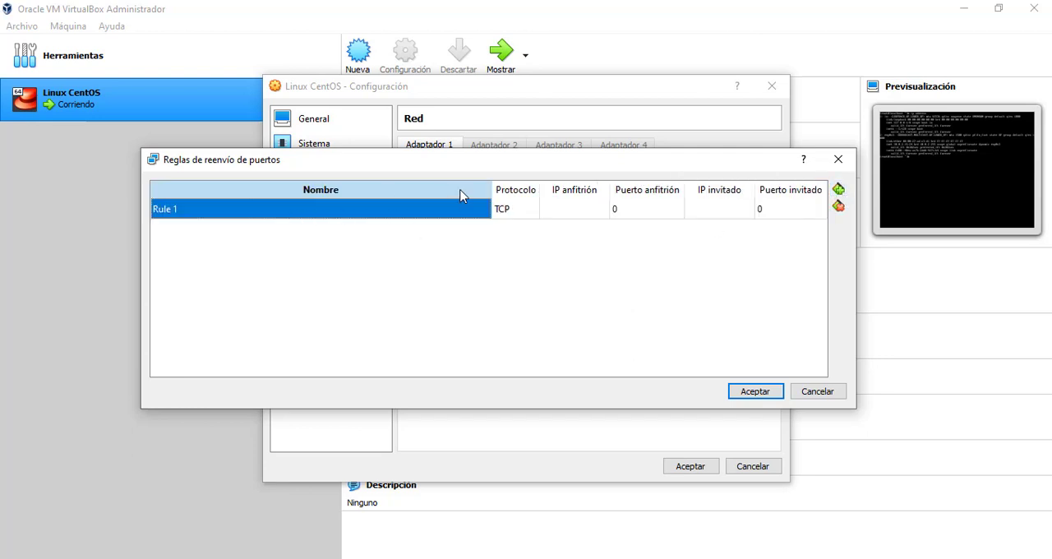
drag(490, 193, 204, 197)
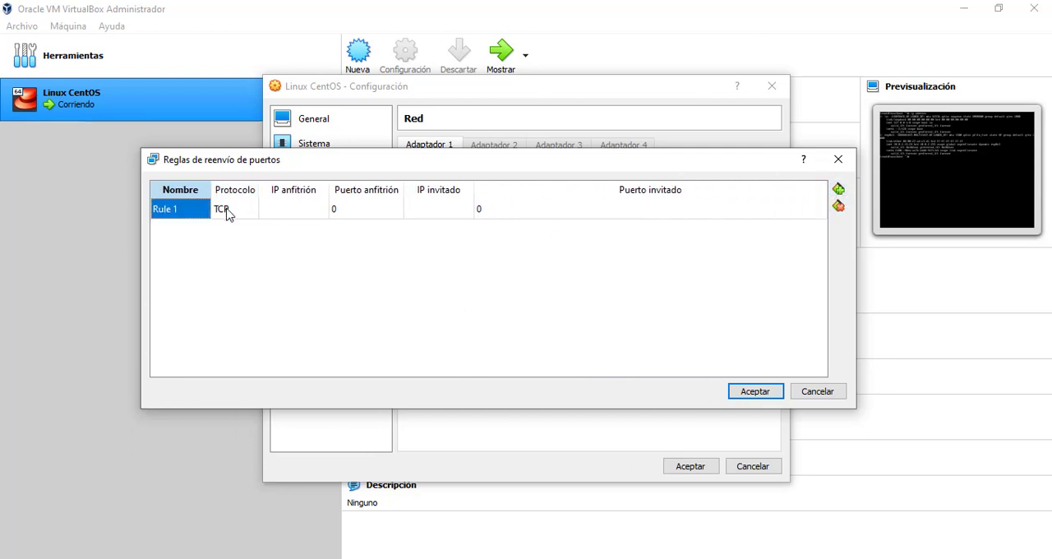
click(238, 209)
click(287, 216)
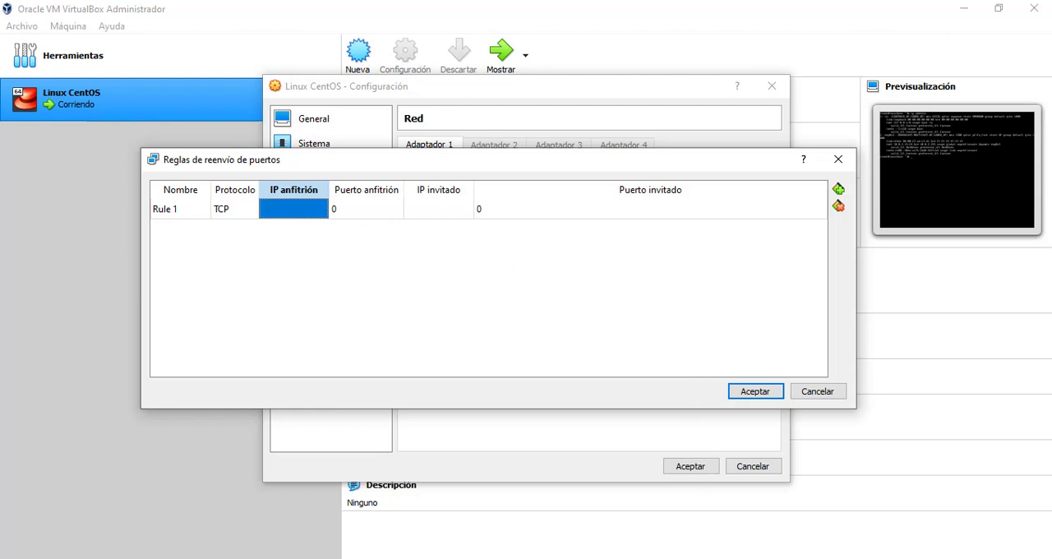
Run ipconfig in the Windows Command Prompt and copy the Wi-Fi adapter's IPv4 address
click(568, 558)
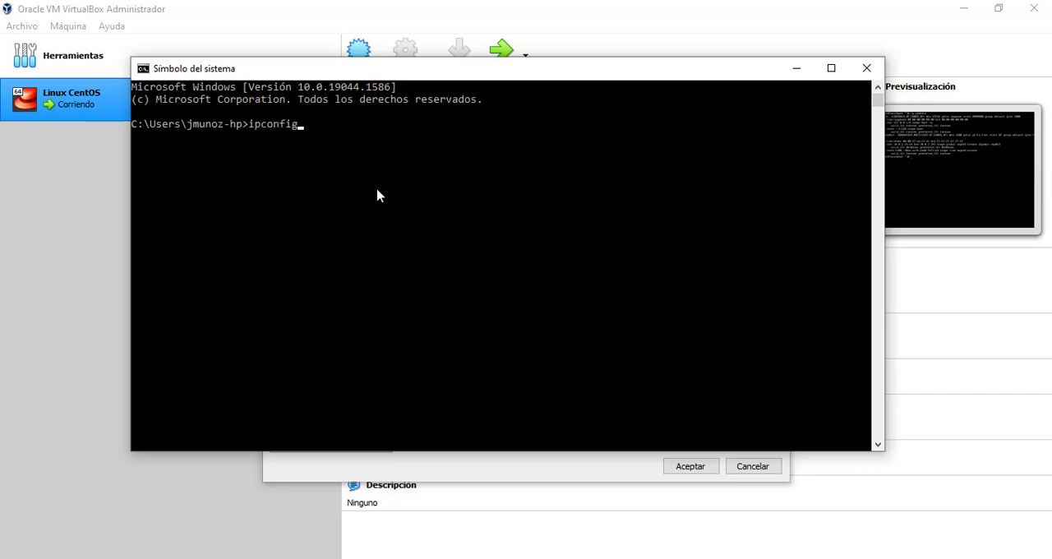
key(Return)
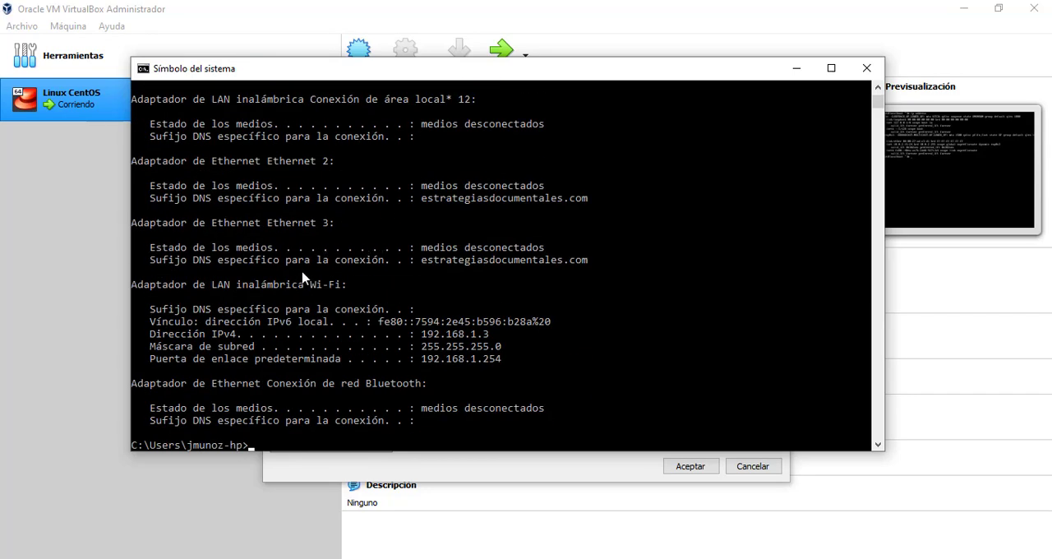
drag(133, 285, 343, 291)
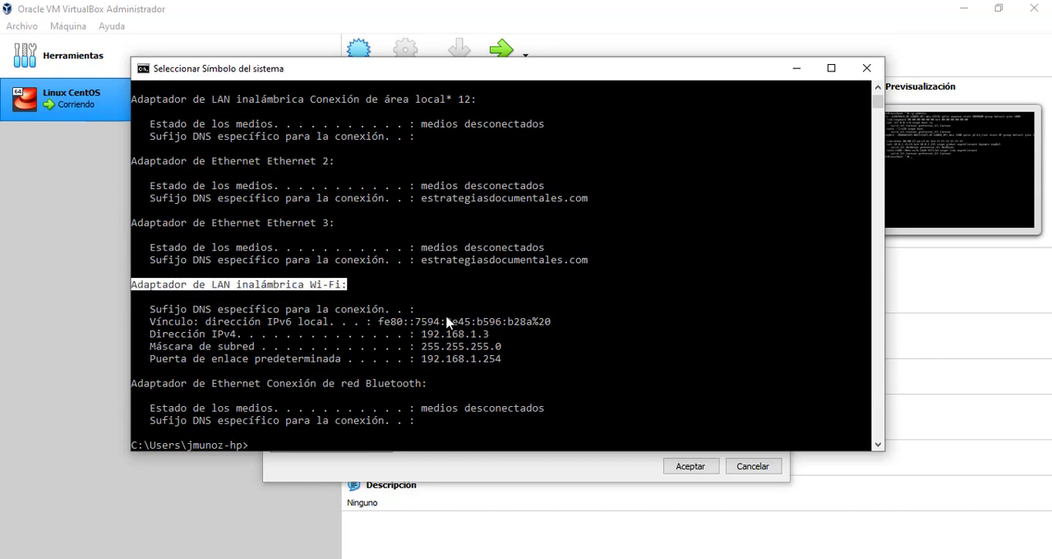
drag(423, 335, 491, 340)
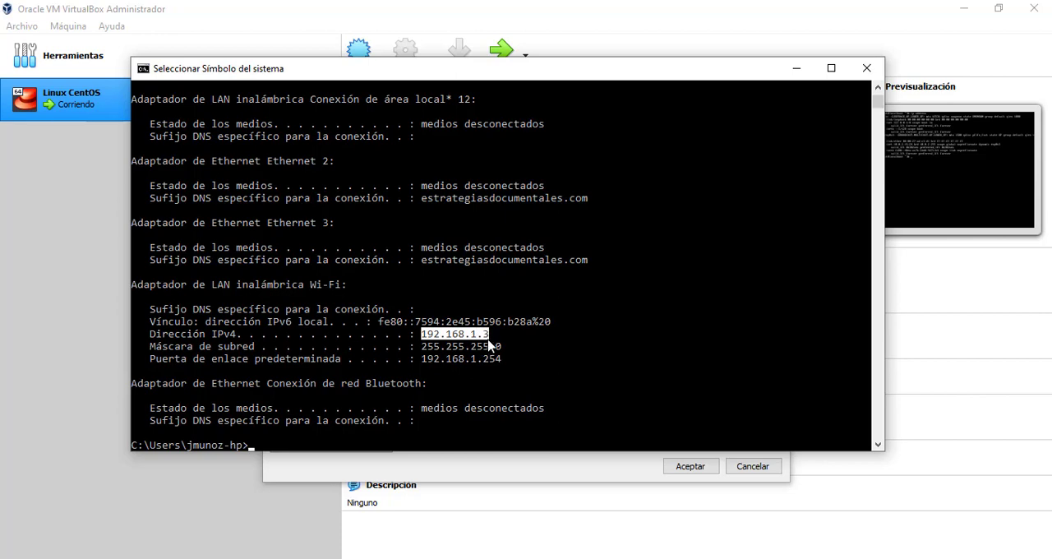
key(ctrl+c)
click(795, 72)
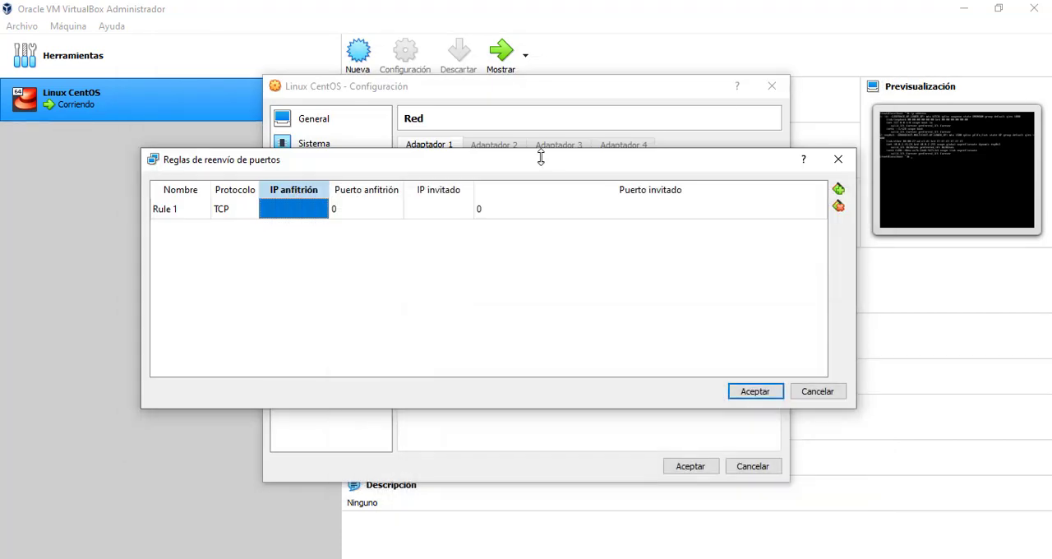
Set the forwarding rule's host IP to 192.168.1.3 and its host port to 22
click(300, 212)
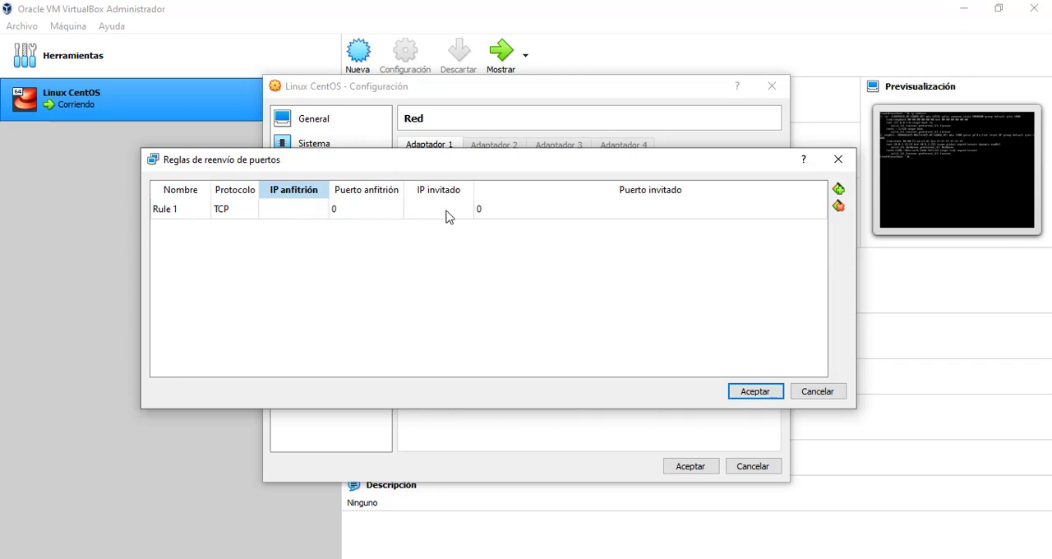
key(ctrl+v)
double_click(368, 210)
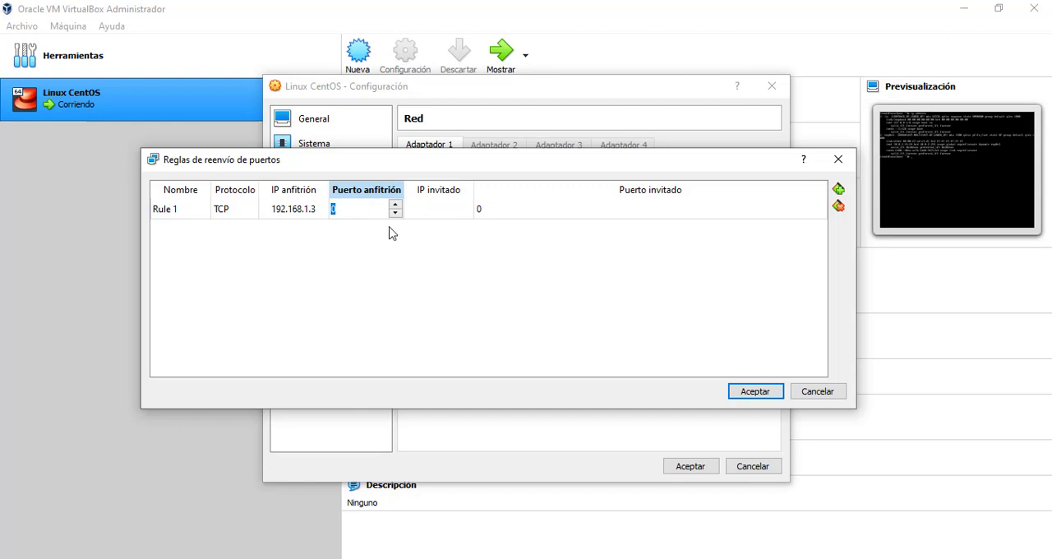
text(22)
click(427, 212)
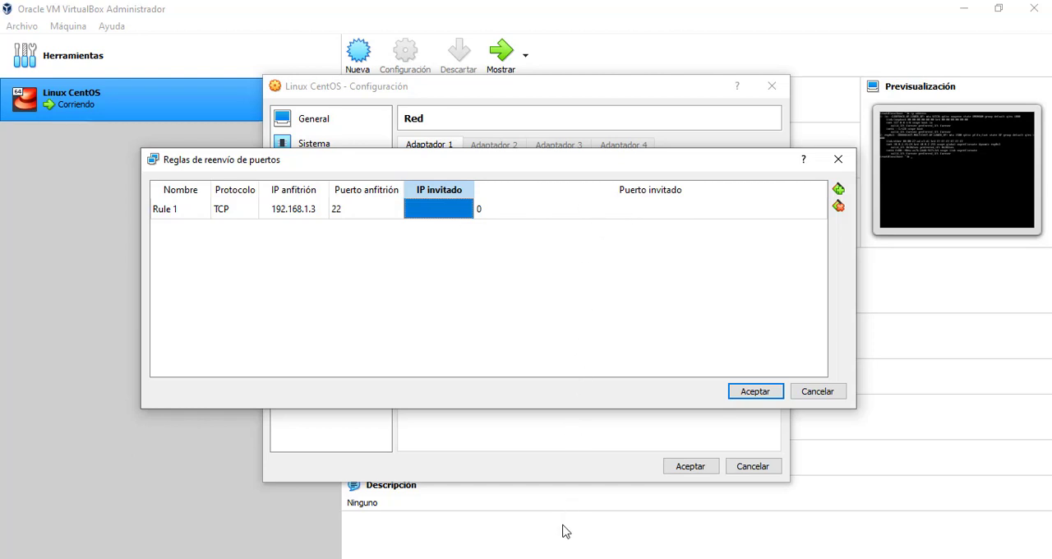
Switch to the CentOS console, clear it, and run ip address to check the enp0s3 interface's address
click(517, 558)
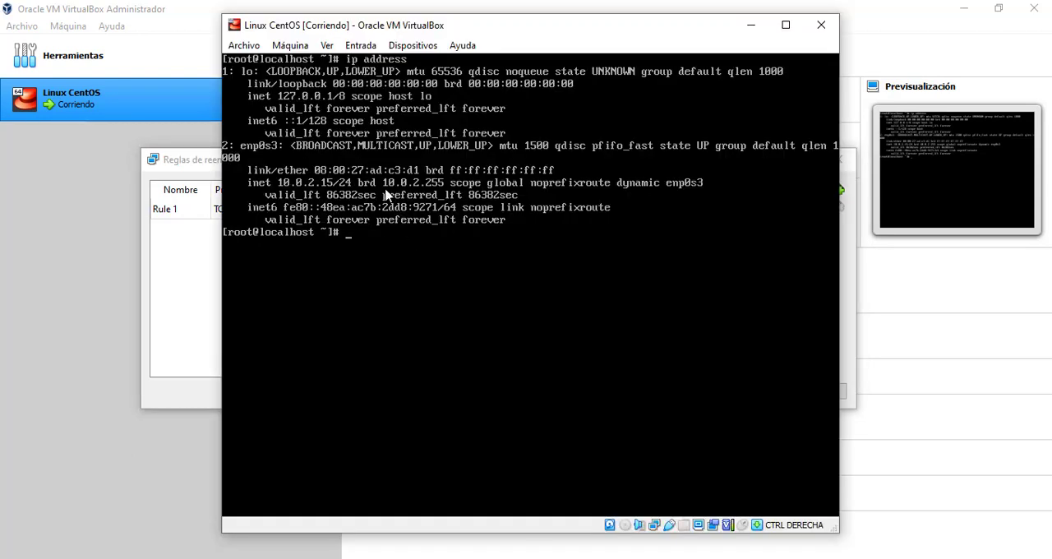
key(ctrl+l)
text(ip)
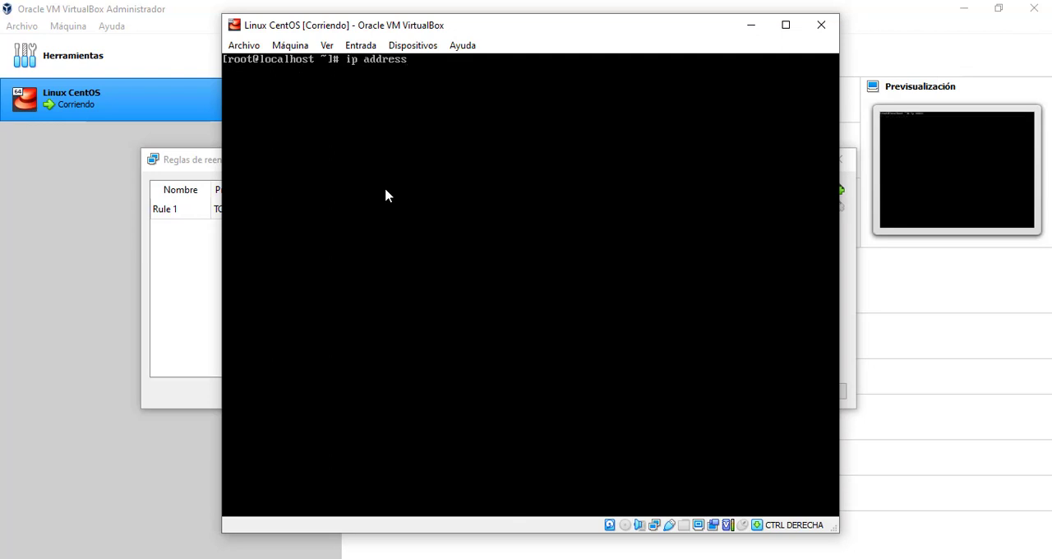
text( address)
key(Return)
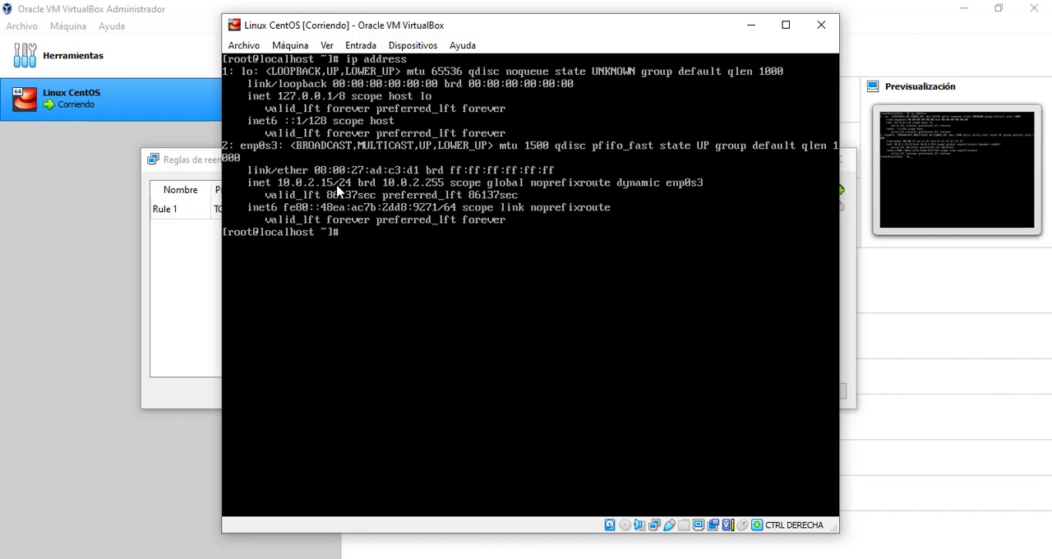
click(755, 27)
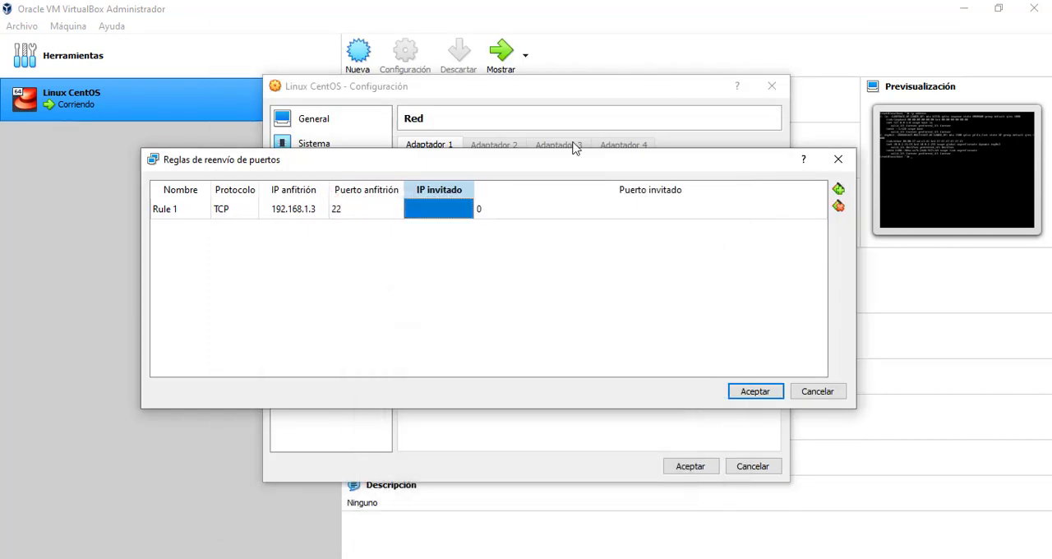
Set the rule's guest IP to 10.0.2.15 and guest port to 22, and accept the machine's network settings
click(432, 214)
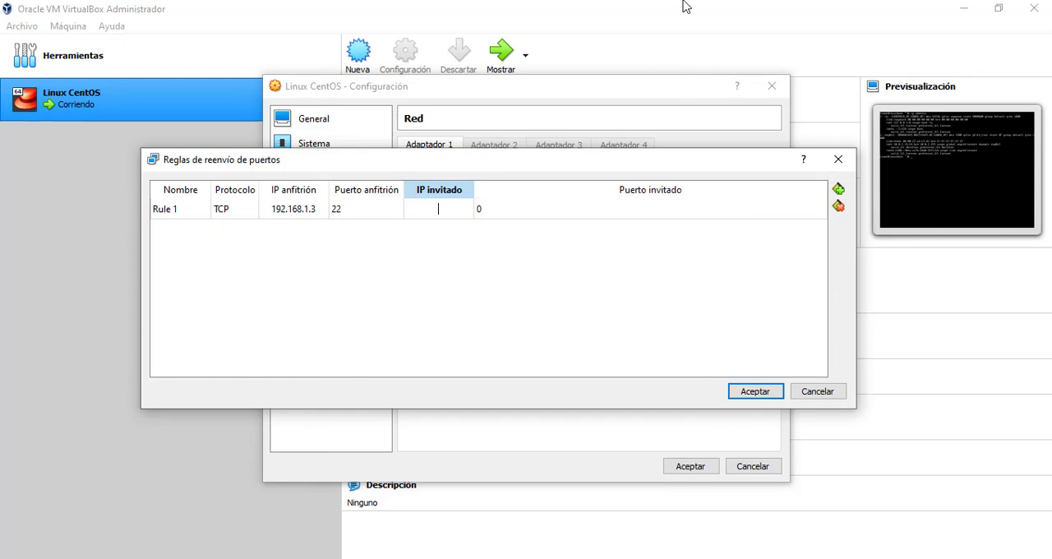
text(10.0.2.15)
click(504, 211)
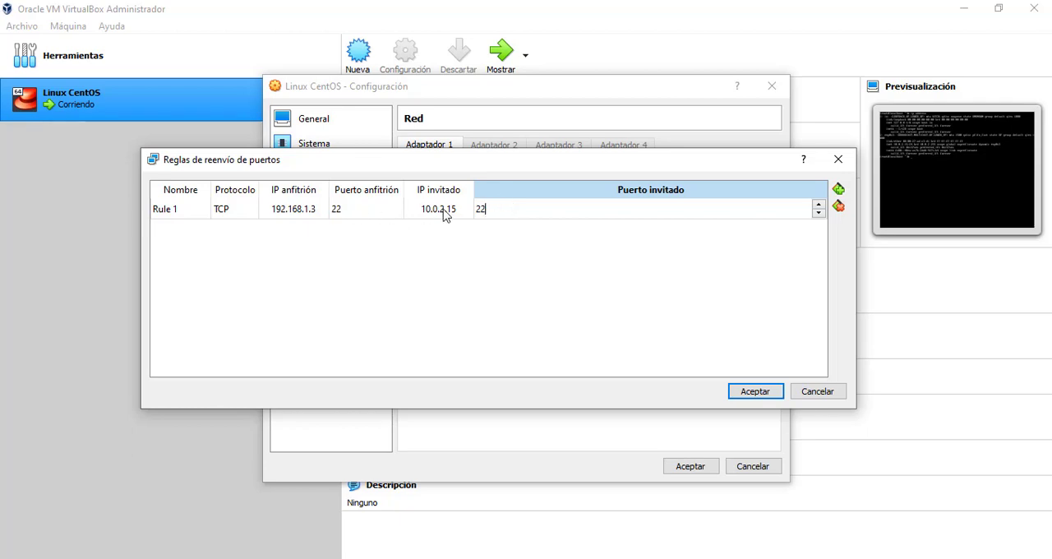
click(752, 392)
click(688, 466)
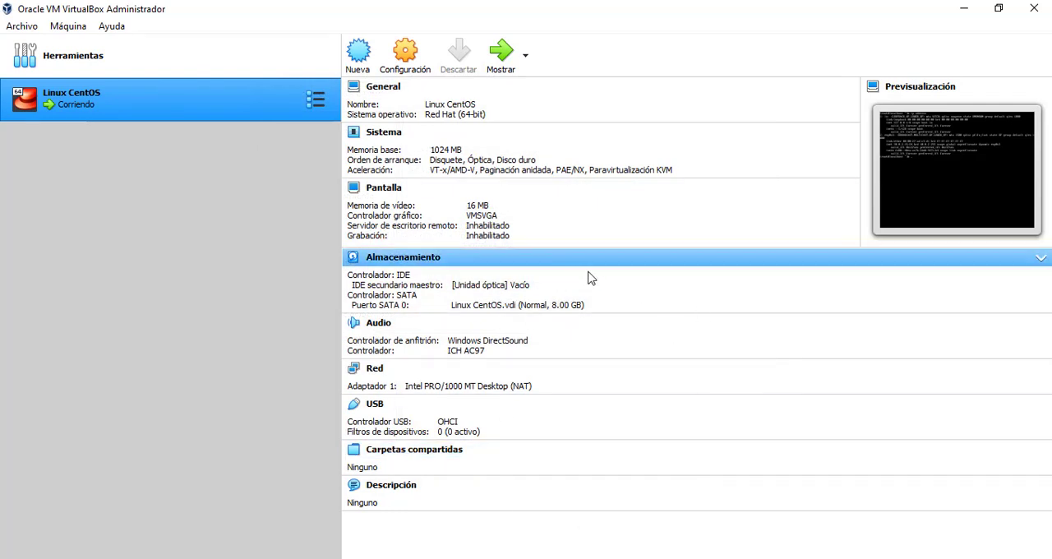
Bring up PuTTY's session configuration, copy the Wi-Fi IPv4 address from the Command Prompt, and return to PuTTY
click(756, 558)
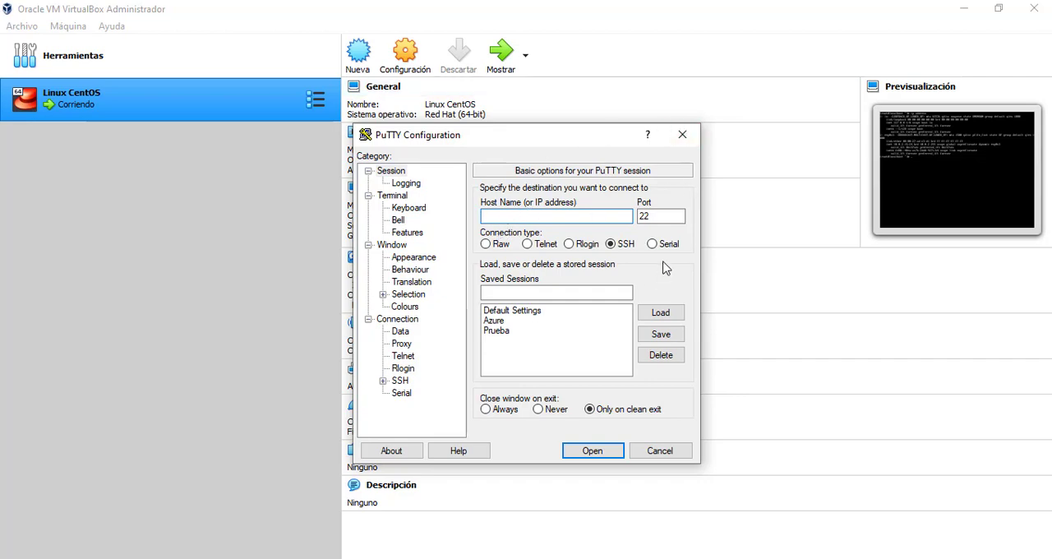
click(628, 555)
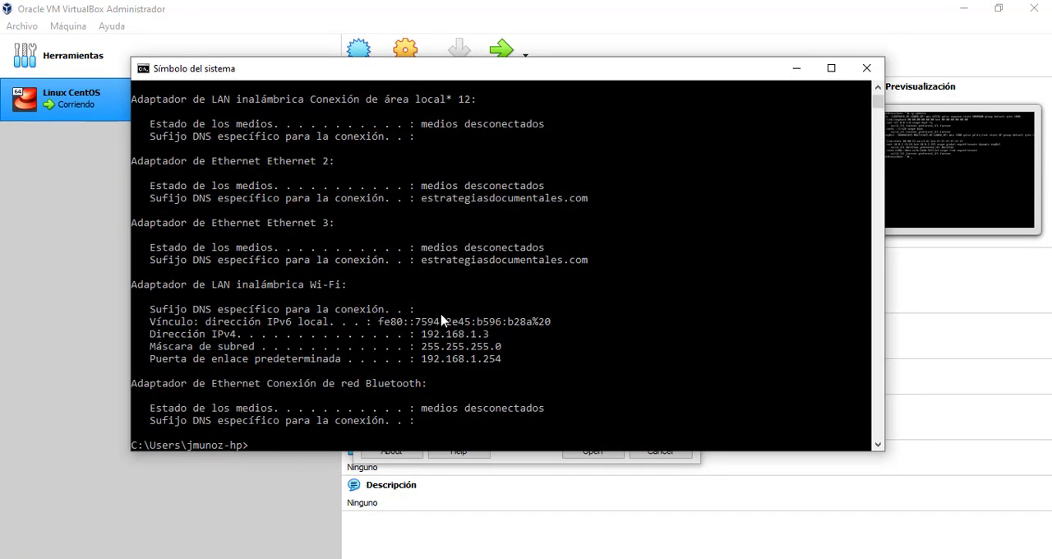
drag(421, 334, 487, 339)
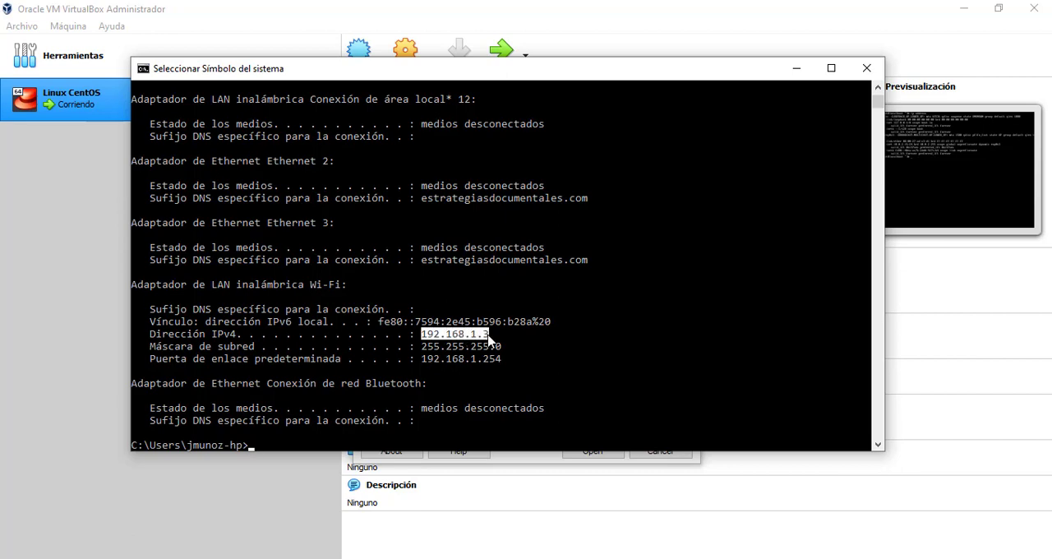
right_click(488, 339)
click(796, 68)
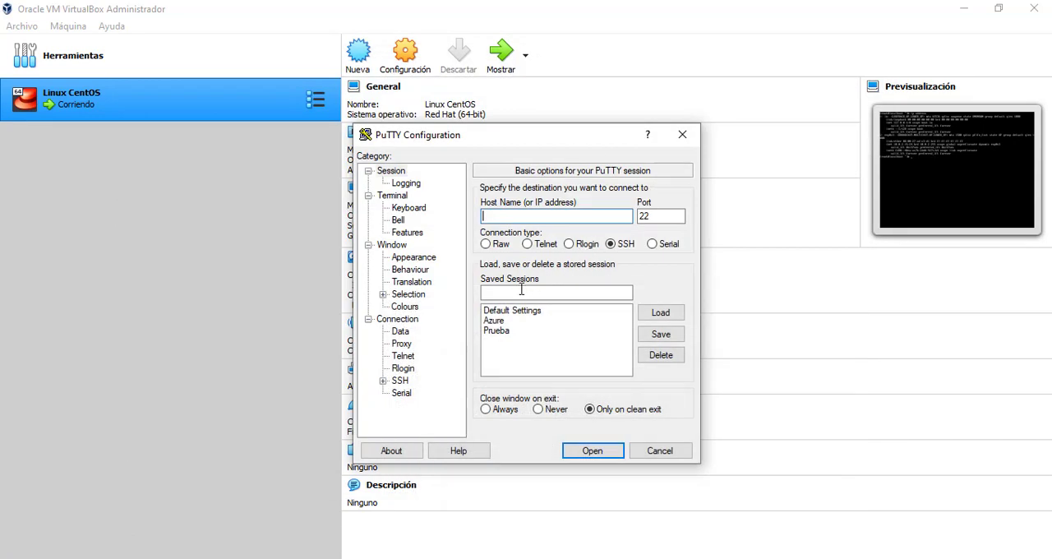
Open an SSH connection to 192.168.1.3 on port 22 and accept the server's new host key
key(ctrl+v)
click(592, 450)
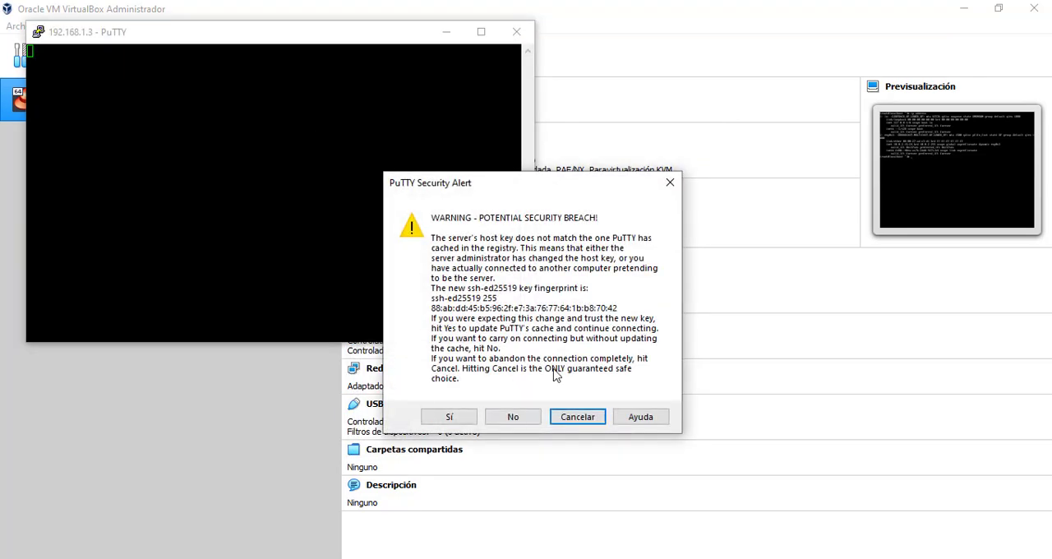
click(450, 417)
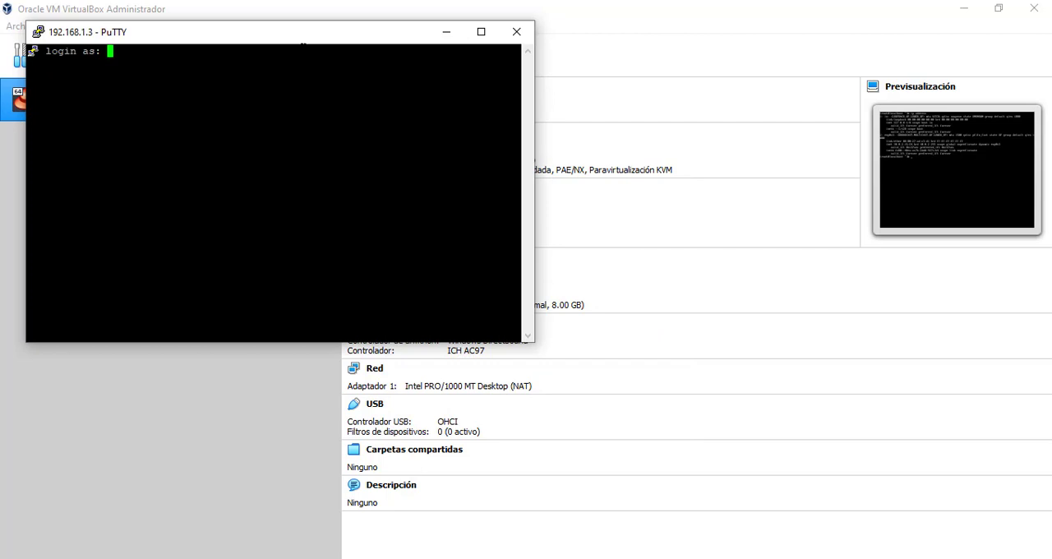
Log in to the SSH session as root with the account password, and clear the terminal
drag(302, 36, 535, 101)
text(root)
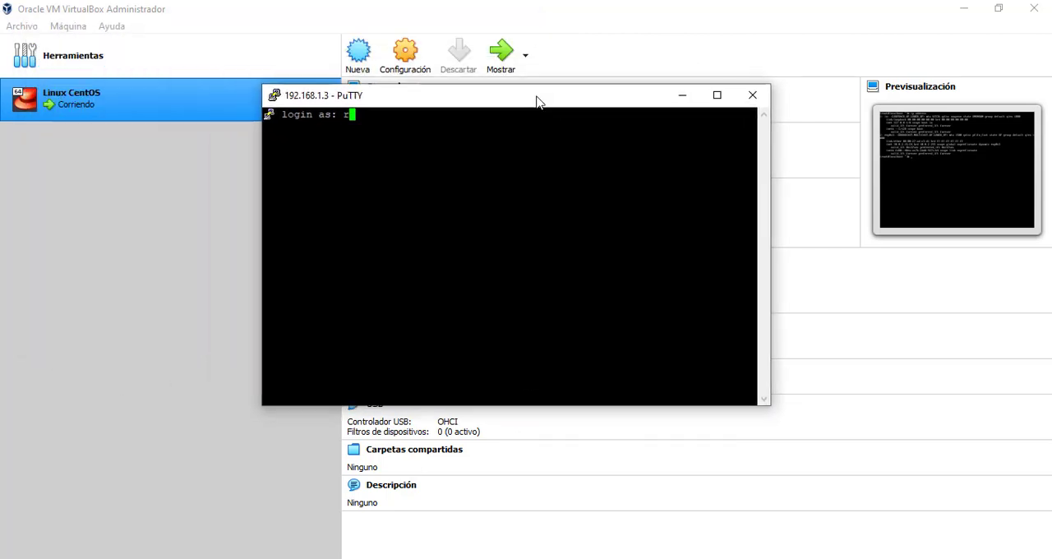
key(Return)
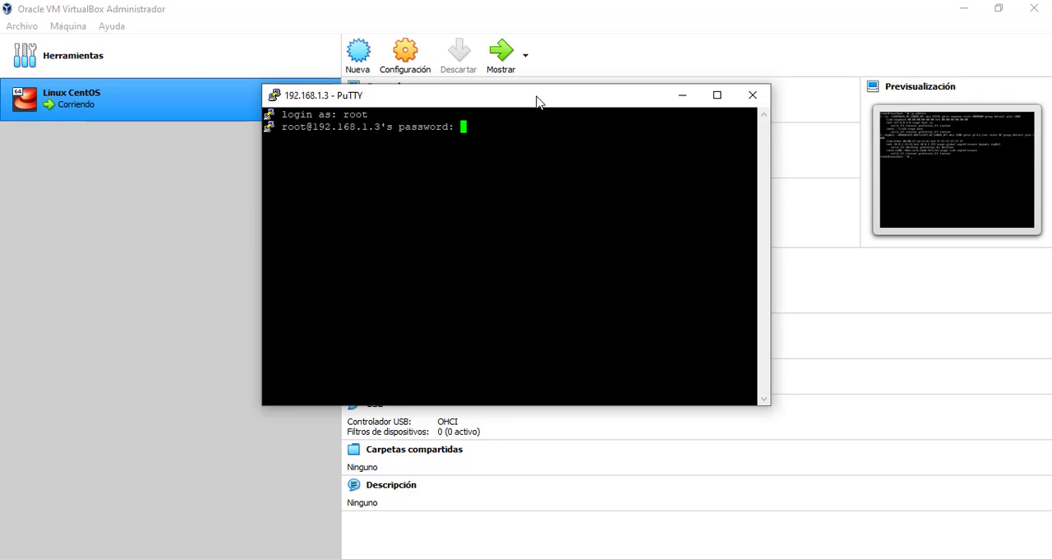
key(Return)
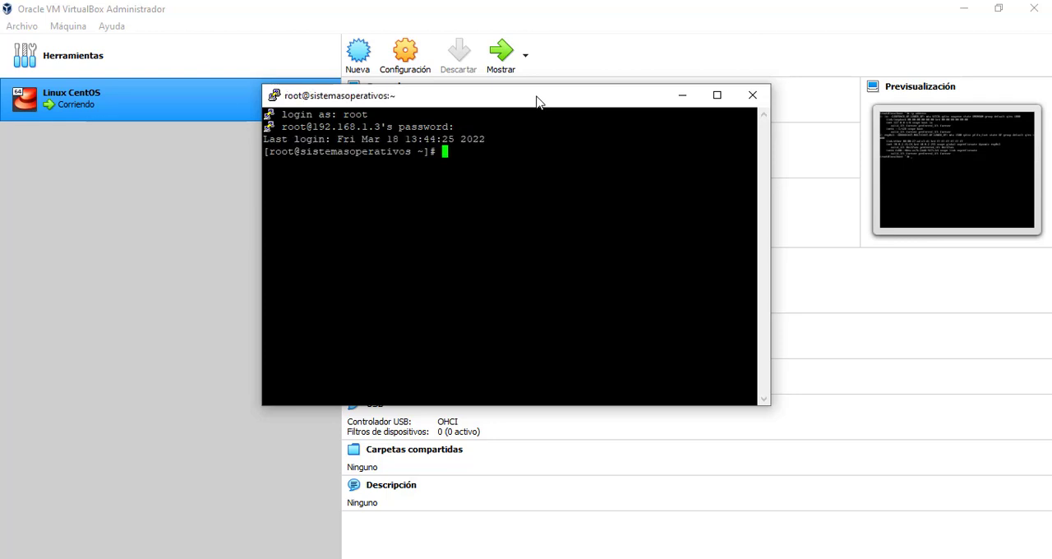
key(Return)
key(Return)
key(ctrl+l)
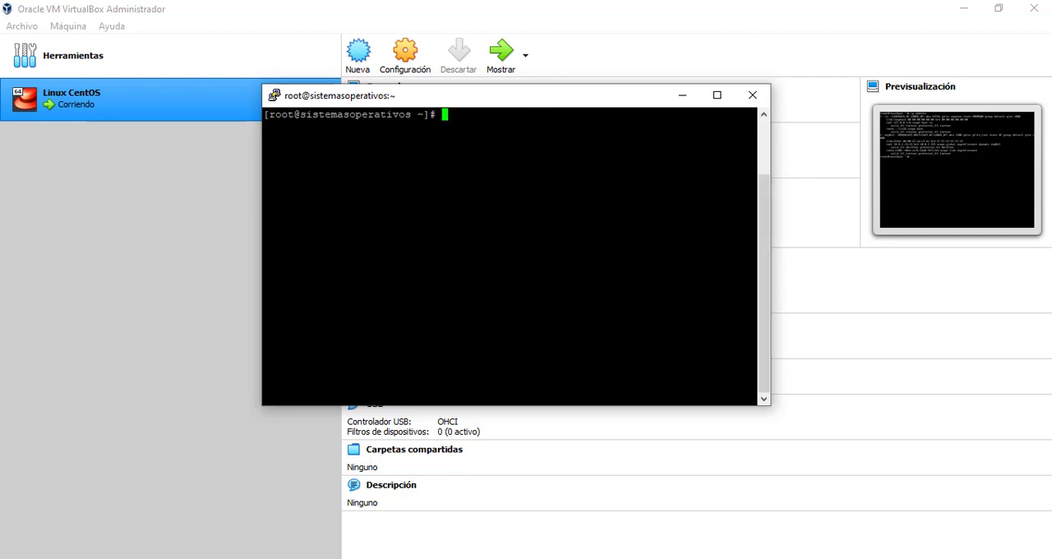
Set the PuTTY session's terminal font size to 18, apply it, and reposition the enlarged window so it fits on screen
right_click(522, 110)
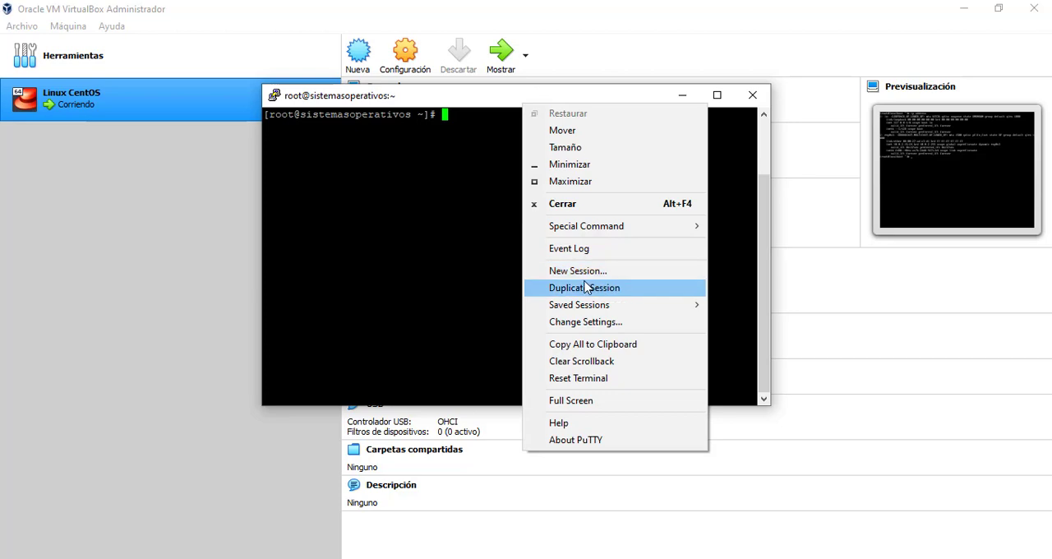
click(582, 322)
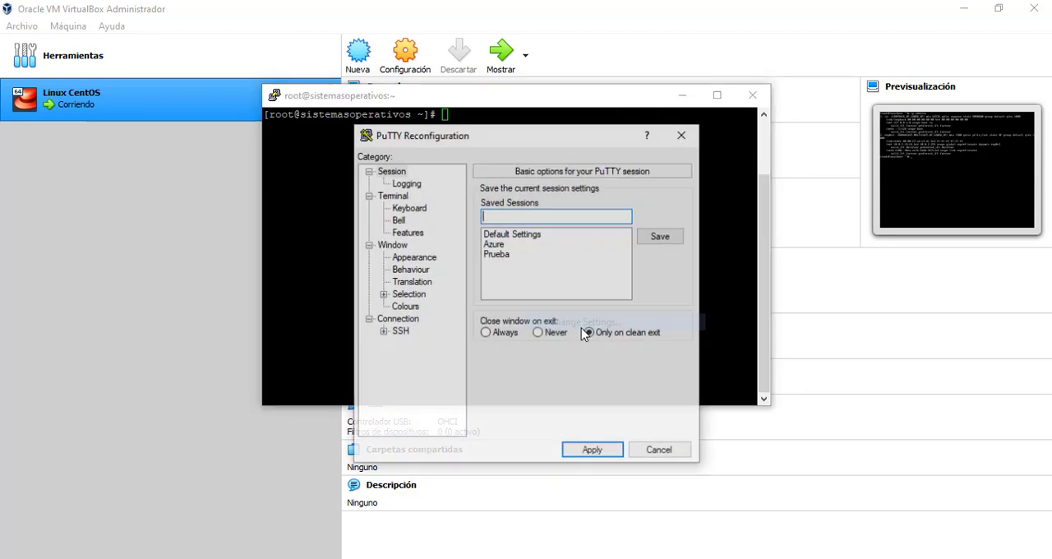
click(413, 258)
click(657, 282)
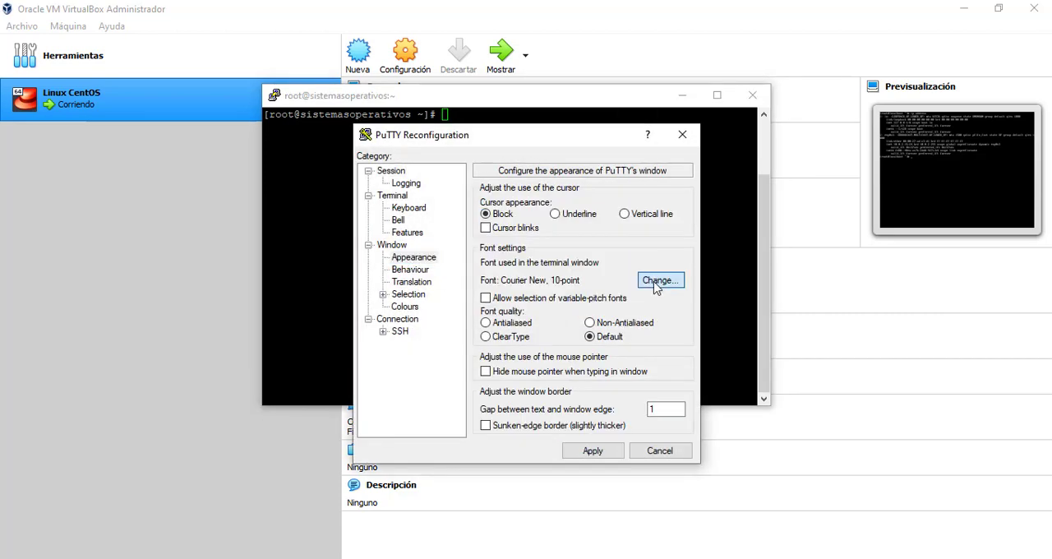
click(663, 323)
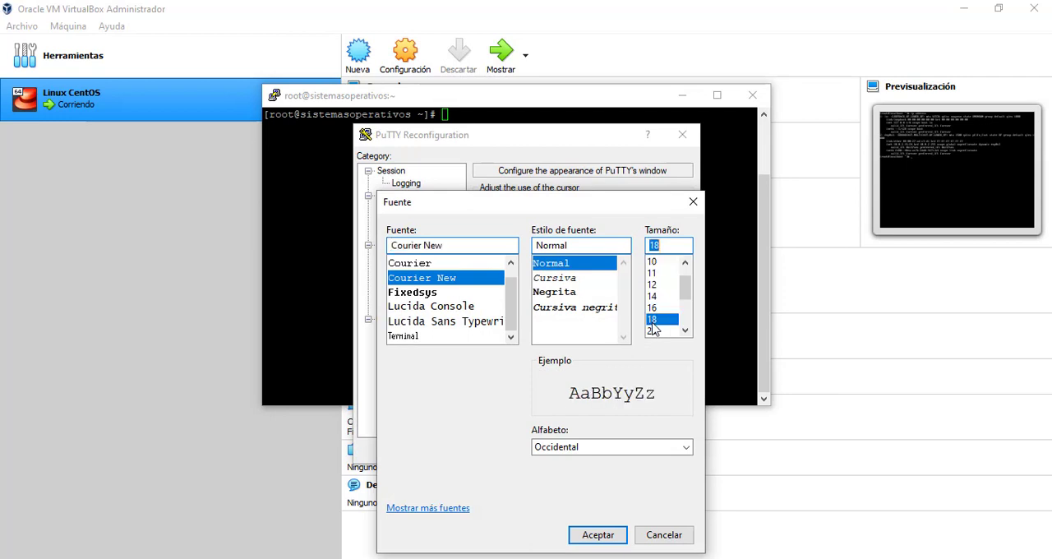
click(605, 542)
click(596, 454)
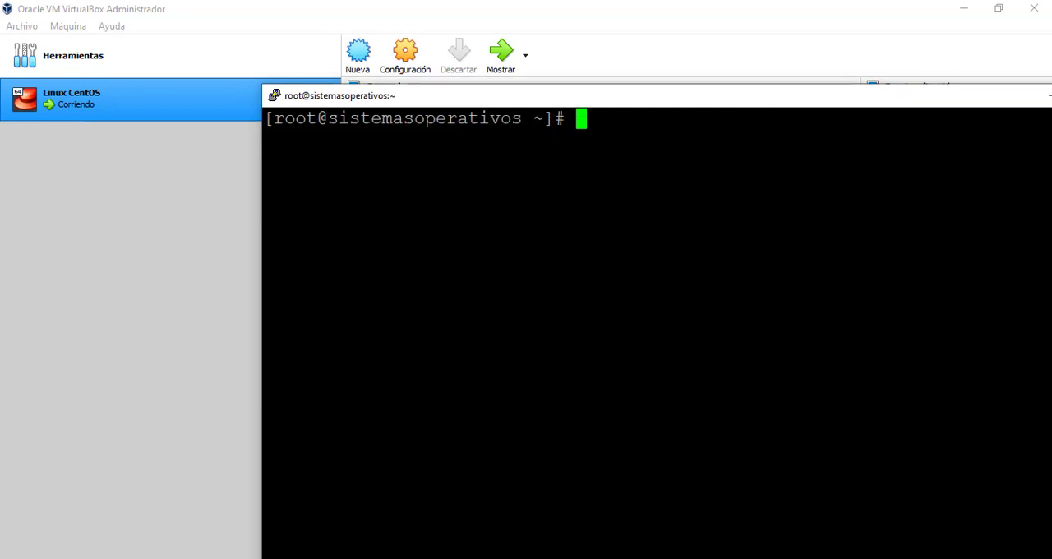
drag(619, 107, 451, 46)
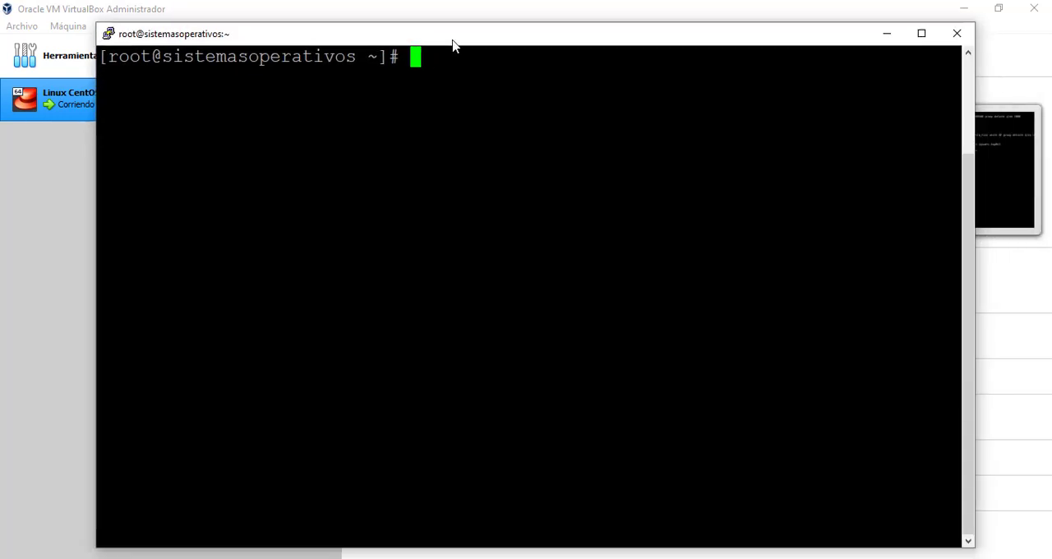
Run hostname in the SSH session to check the server's name
text(hoist)
key(BackSpace)
key(BackSpace)
key(BackSpace)
text(s)
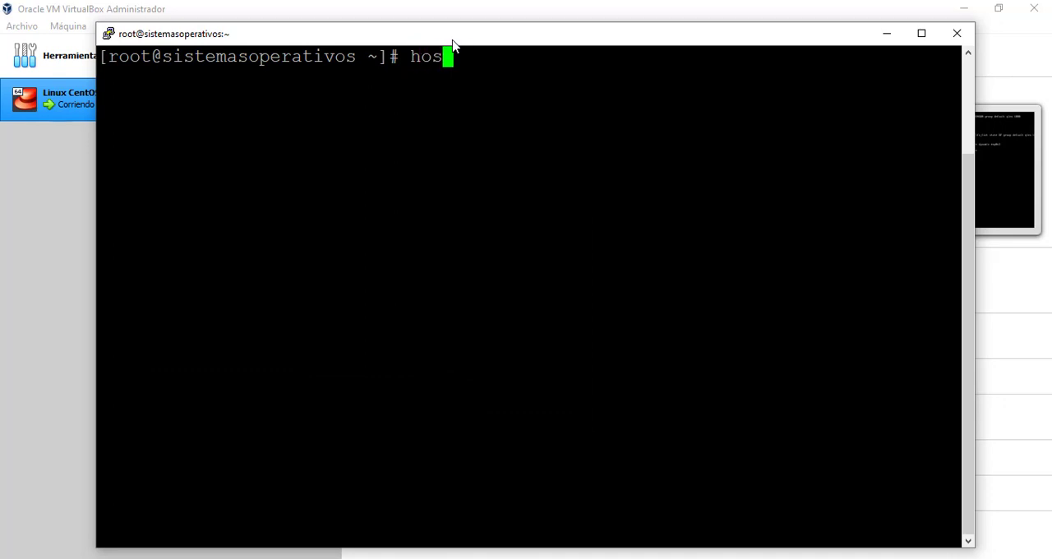
text(tname)
key(Return)
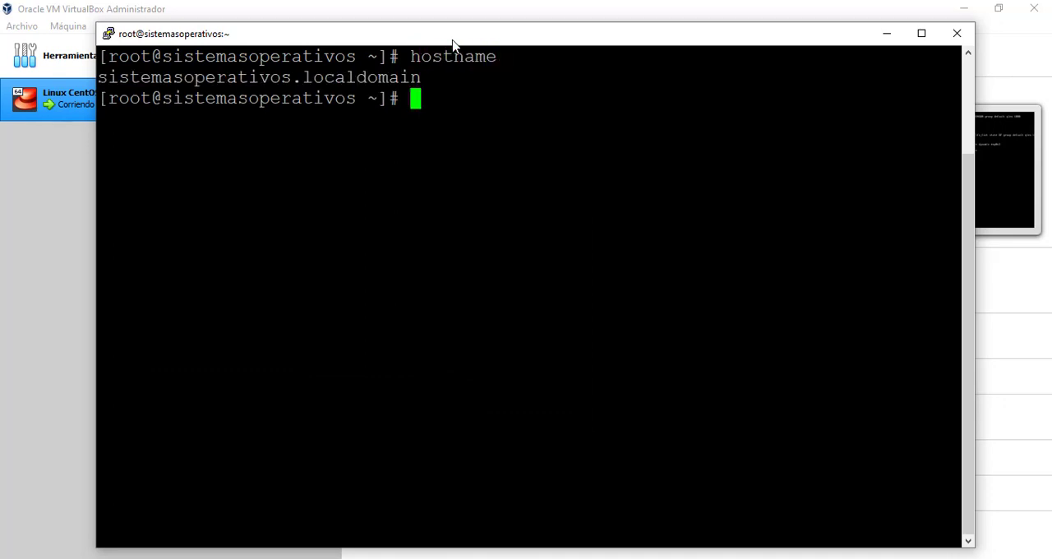
drag(98, 77, 419, 82)
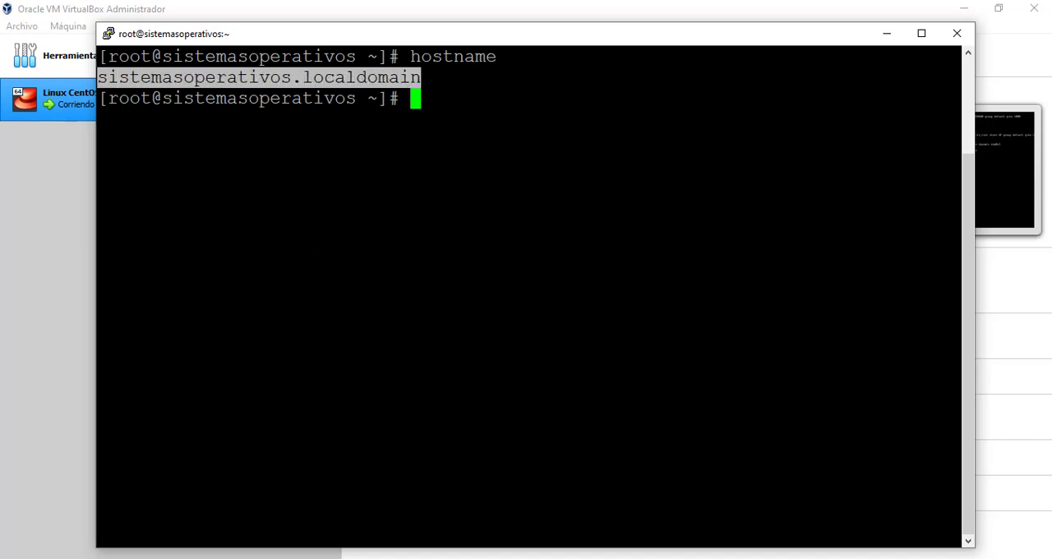
click(419, 82)
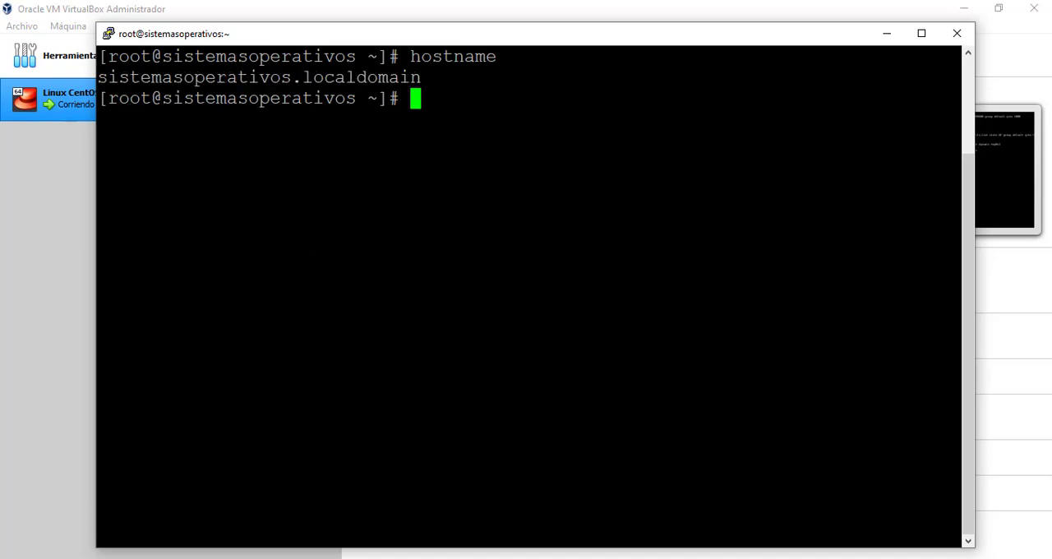
Run ip address in the SSH session to check the enp0s3 interface's IPv4 address
text(ip address)
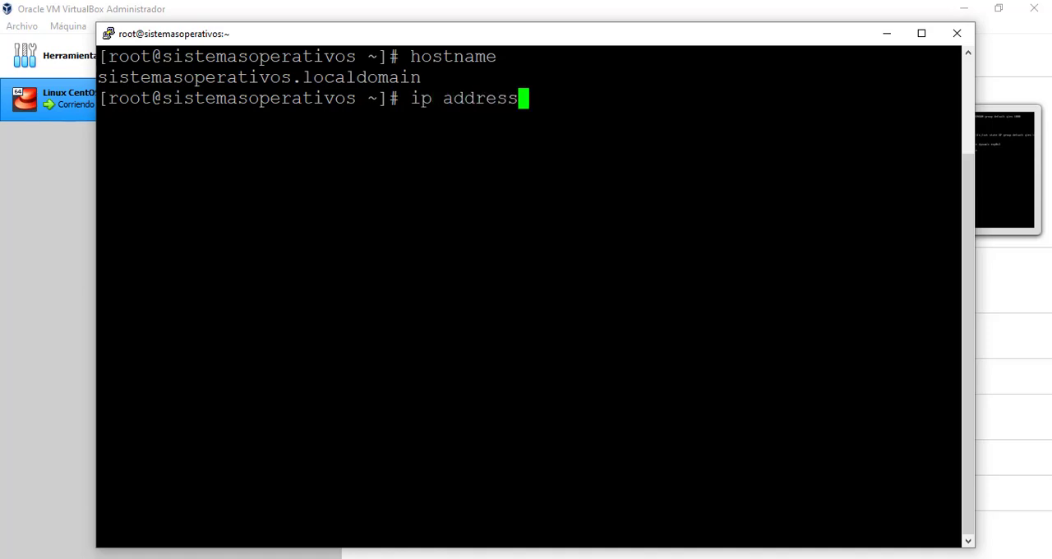
key(Return)
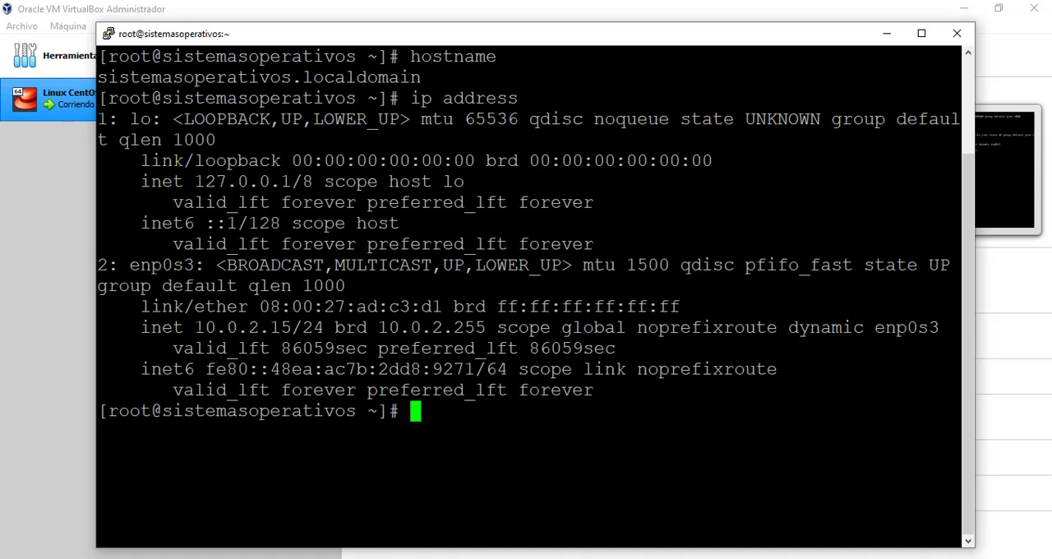
drag(194, 327, 303, 327)
drag(490, 44, 449, 29)
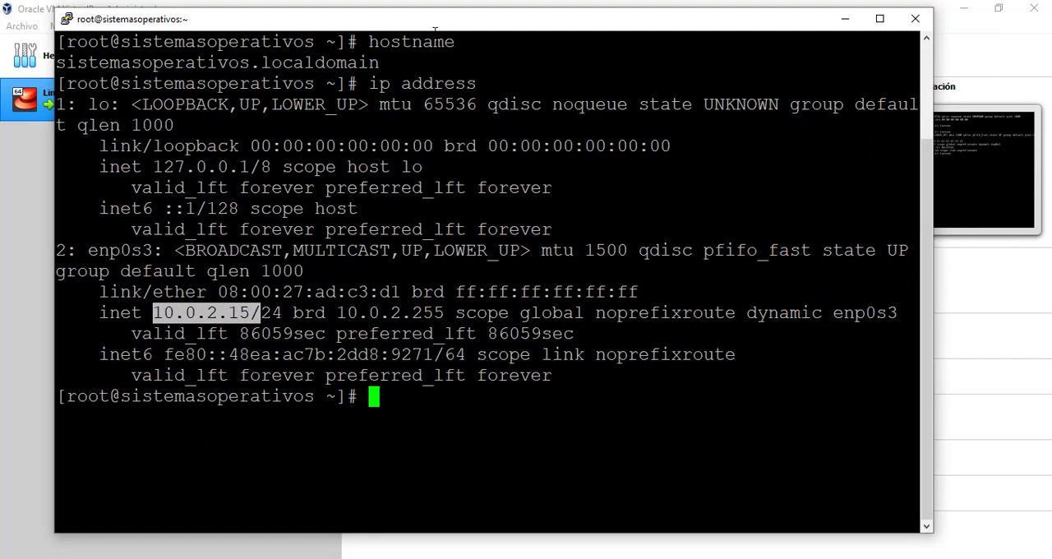
drag(436, 37, 409, 40)
click(345, 85)
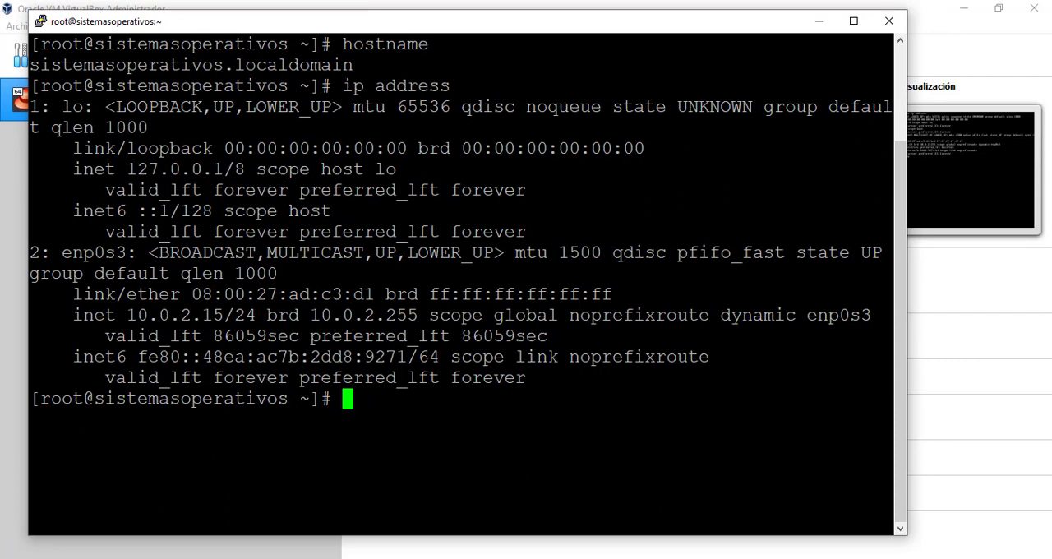
Switch to the CentOS console in VirtualBox, run ls and hostname to compare with the SSH session, and minimize the console
click(668, 558)
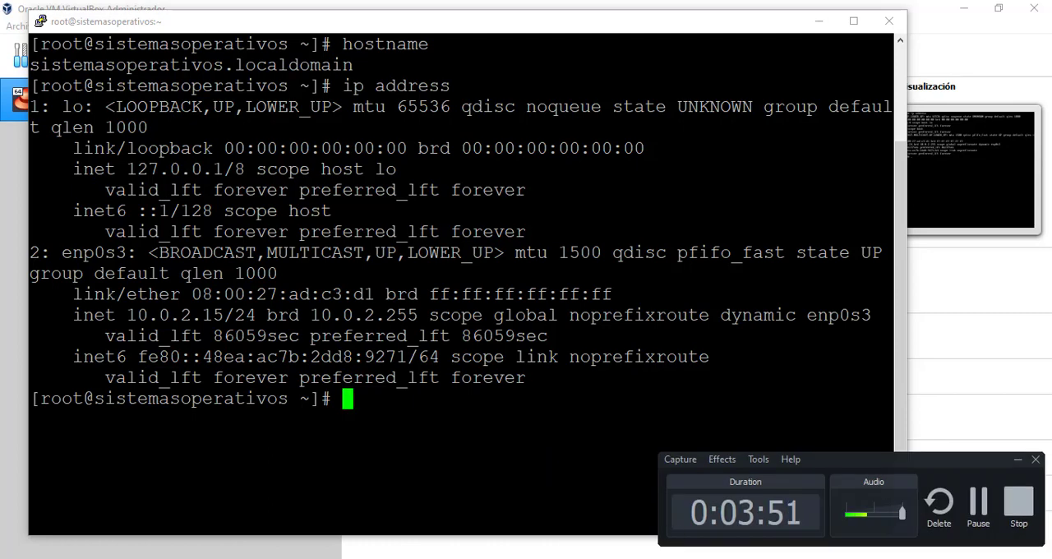
click(629, 558)
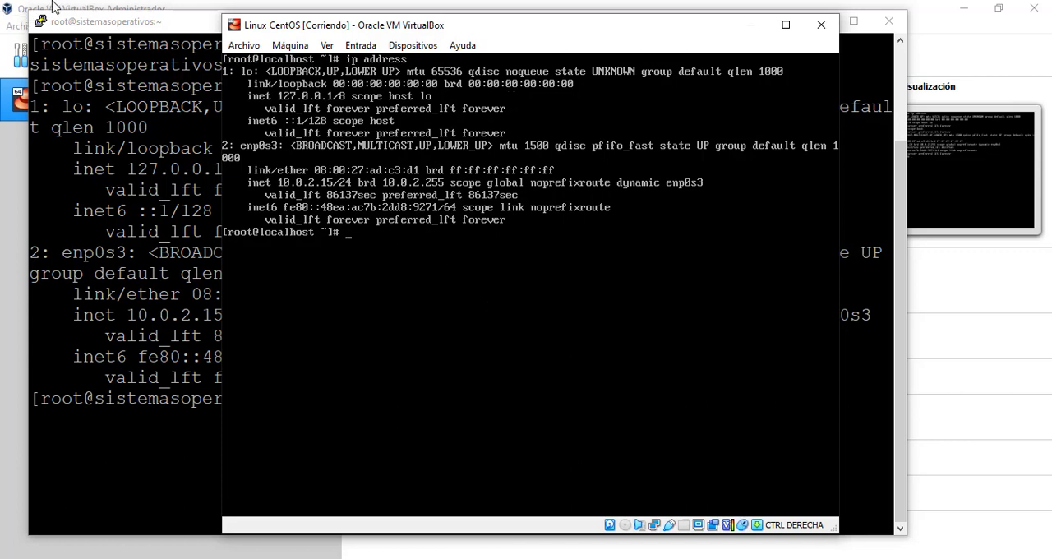
text(ls)
key(Return)
text(hoi)
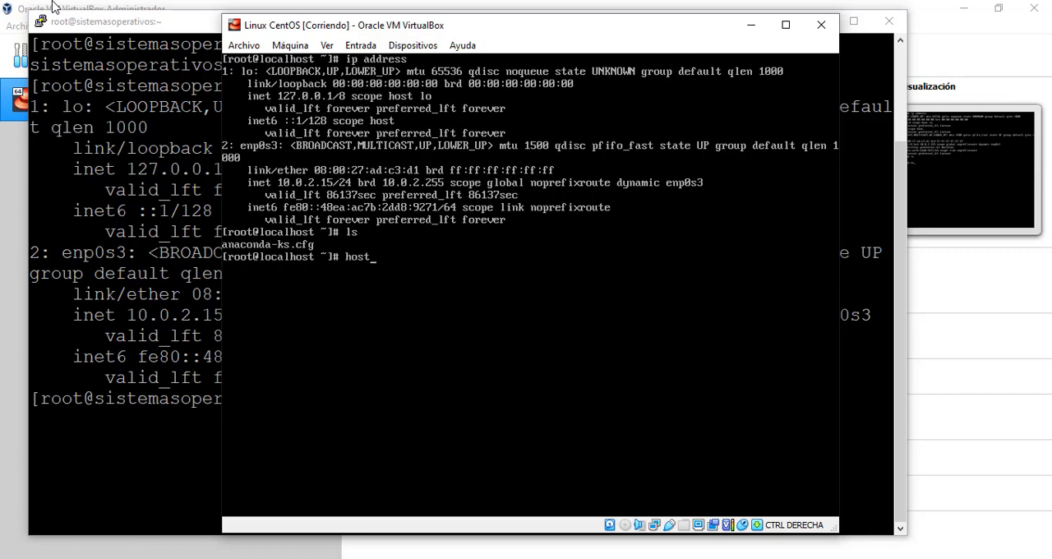
key(Return)
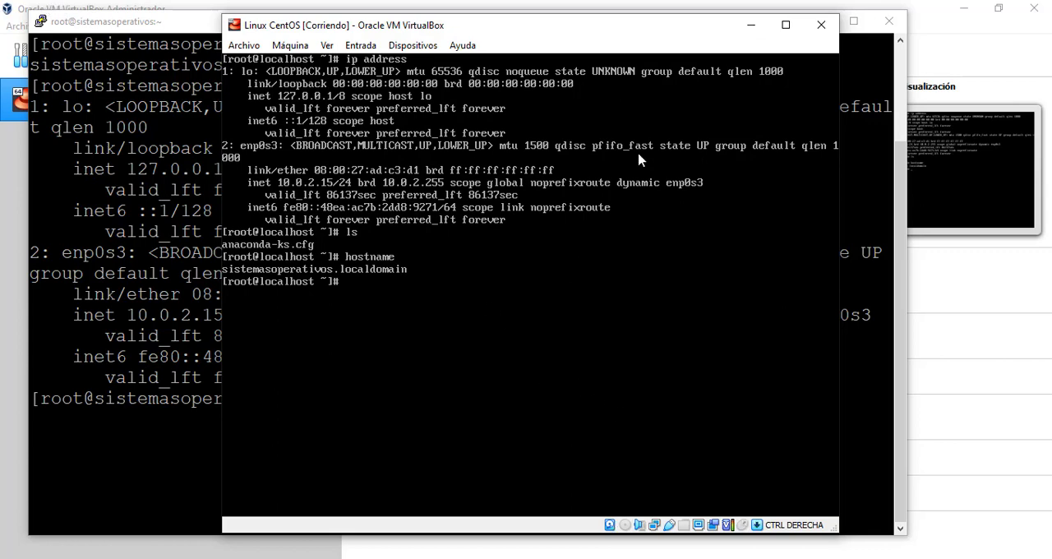
click(750, 25)
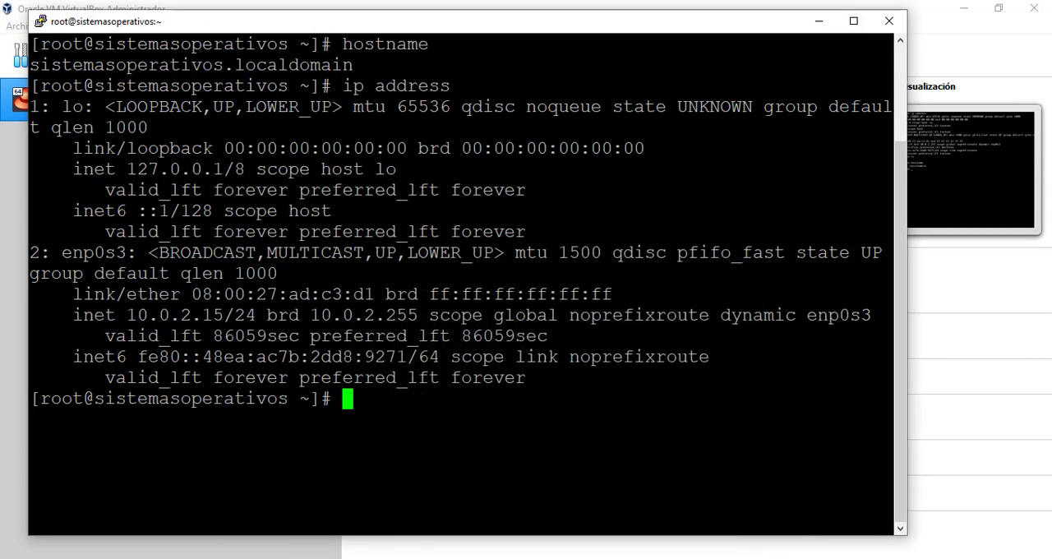
List the home directory's files in the SSH session with ls, and clear the terminal
drag(319, 32, 299, 26)
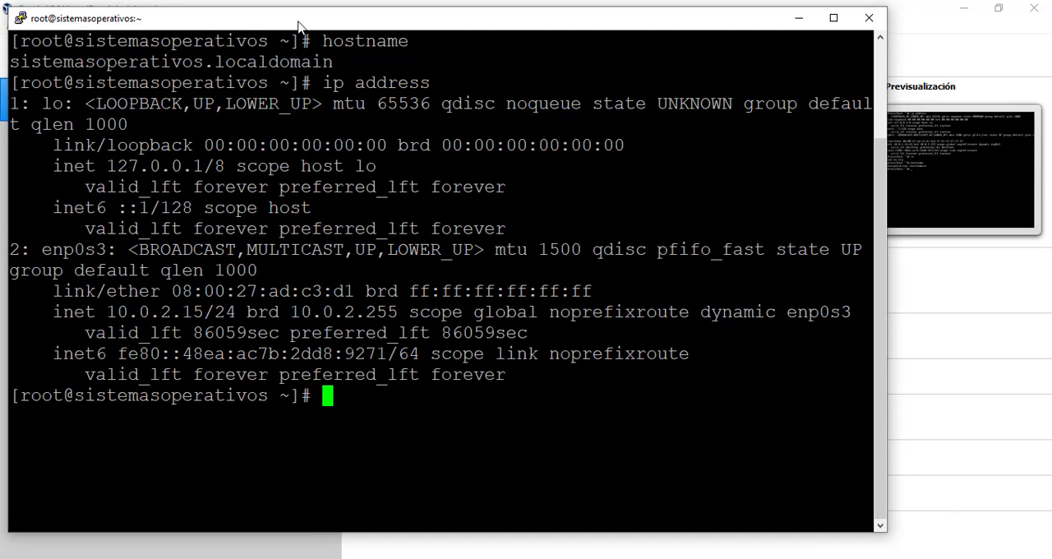
text(ls)
key(Return)
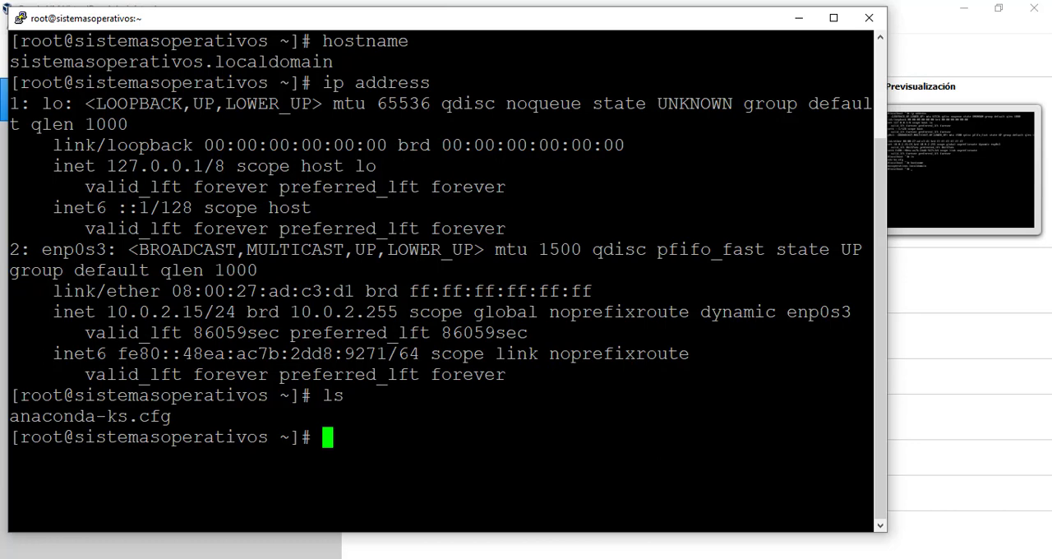
key(ctrl+l)
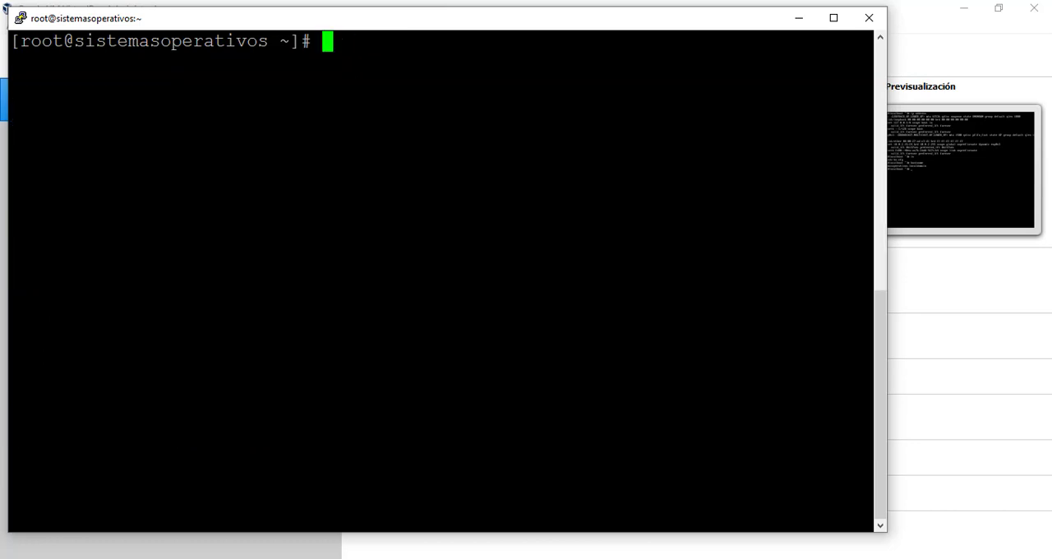
Duplicate the PuTTY session and log in to the second window as root with the account password
right_click(358, 22)
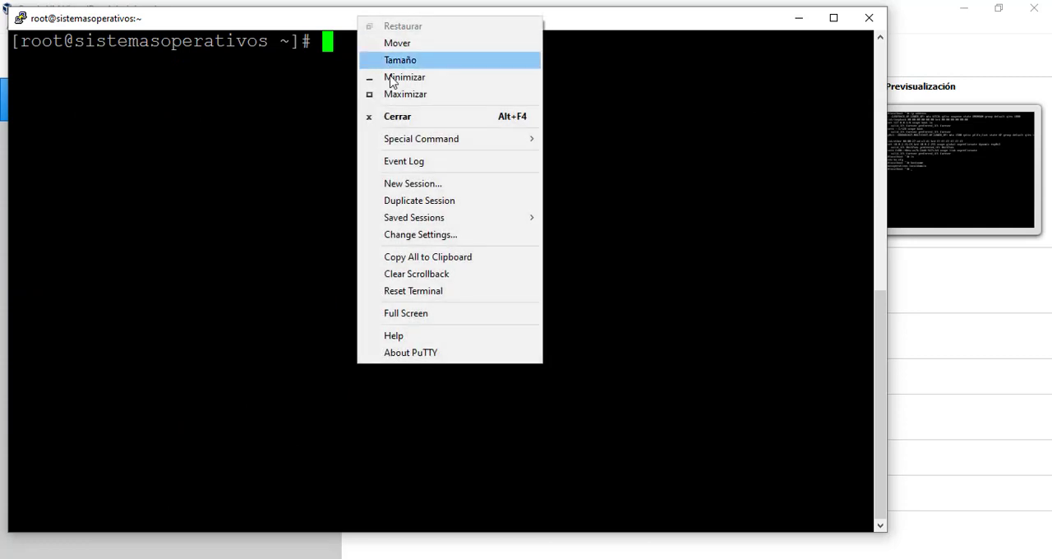
click(419, 202)
drag(351, 42, 406, 45)
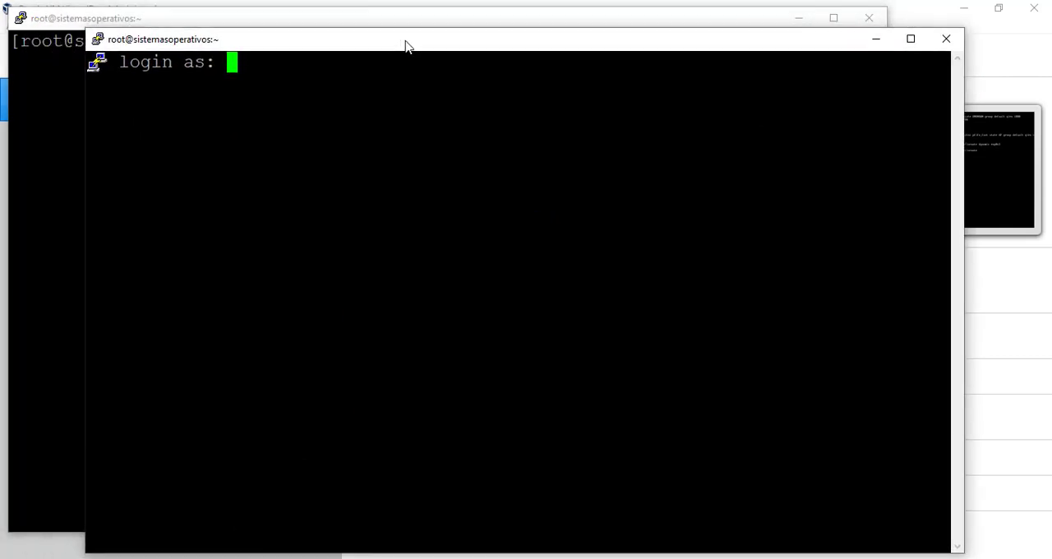
text(root)
key(Return)
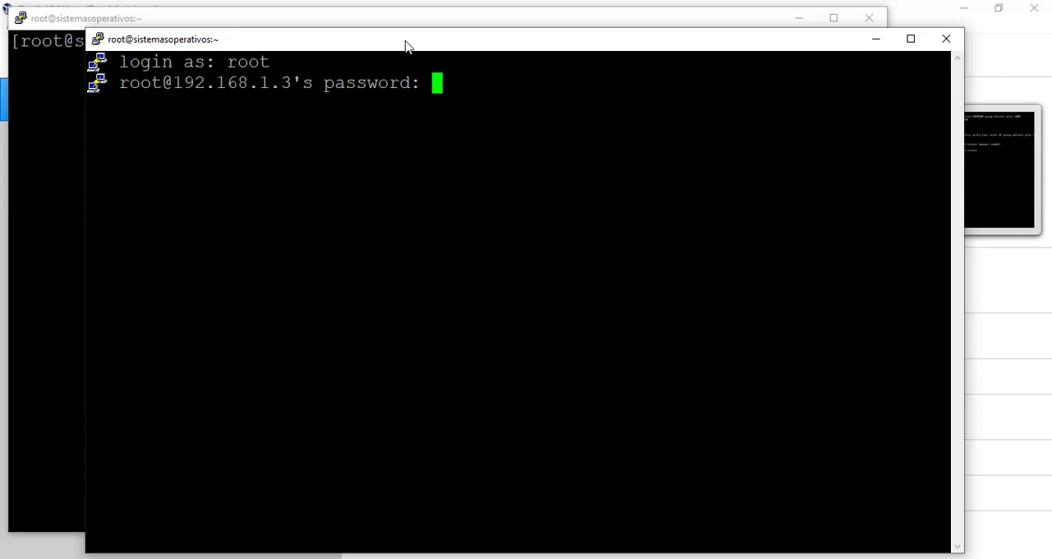
key(Return)
drag(417, 45, 460, 35)
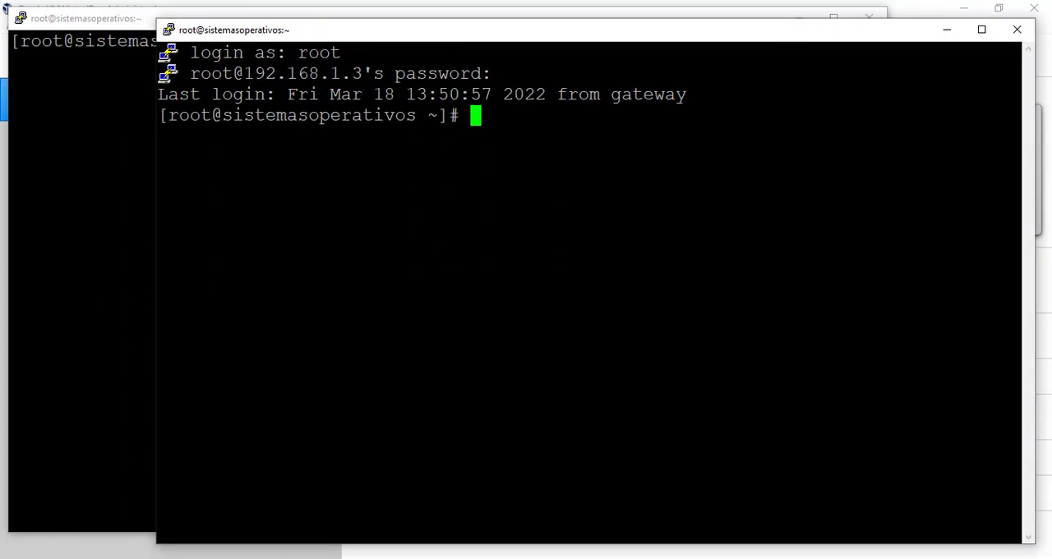
Switch back and forth between the two SSH session windows, ending on the first one
key(alt+Tab)
key(alt+Tab)
key(alt+Tab)
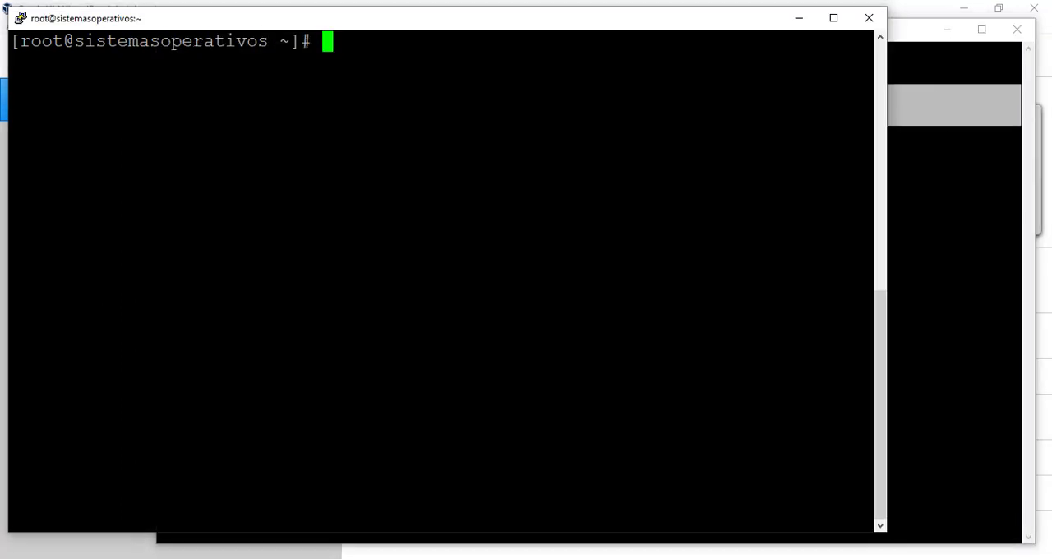
key(alt+Tab)
Switch to WinSCP and enter 192.168.1.3 as the server, port 22 and user root for a new SFTP session
key(alt+Tab)
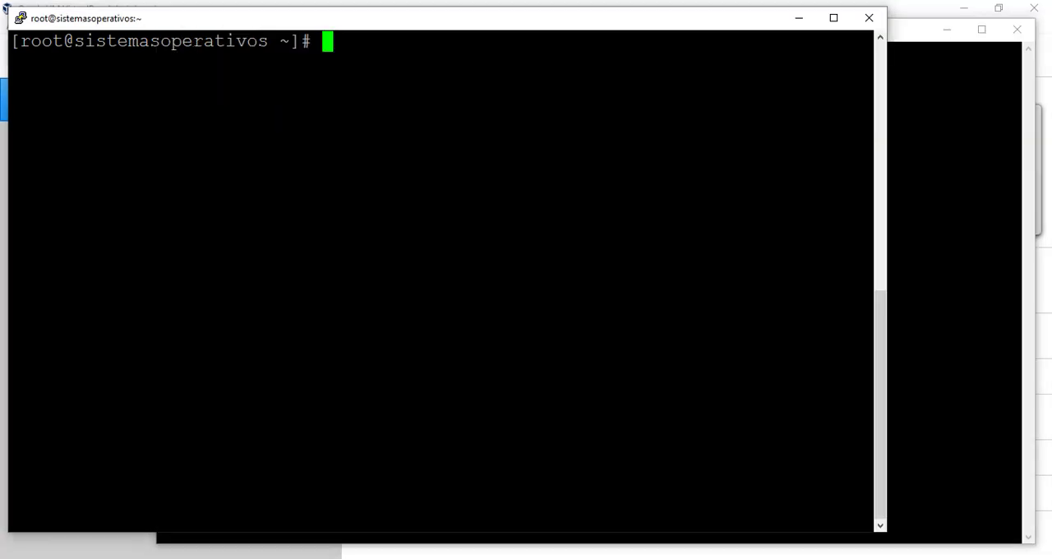
key(alt+Tab)
drag(651, 41, 636, 32)
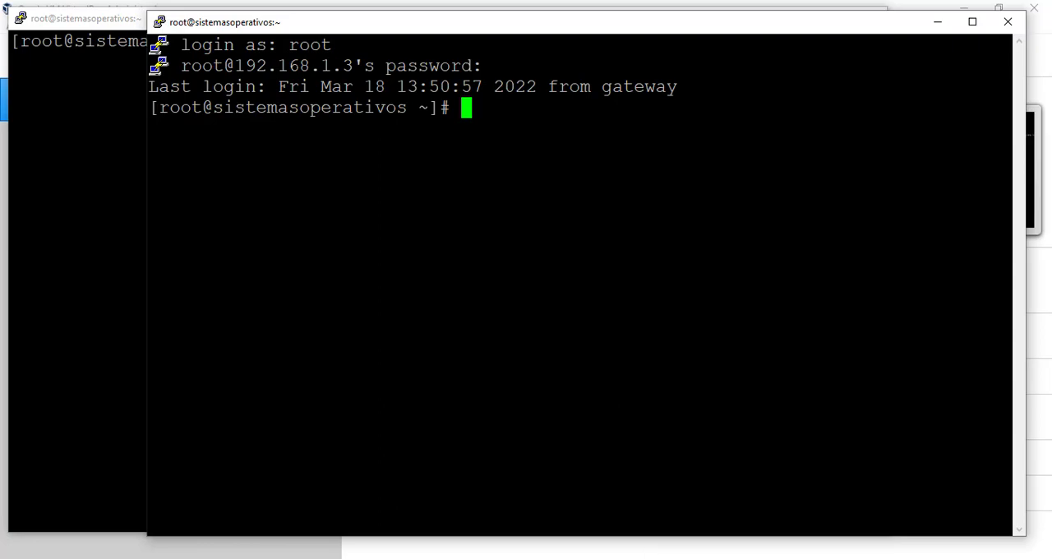
key(alt+Tab)
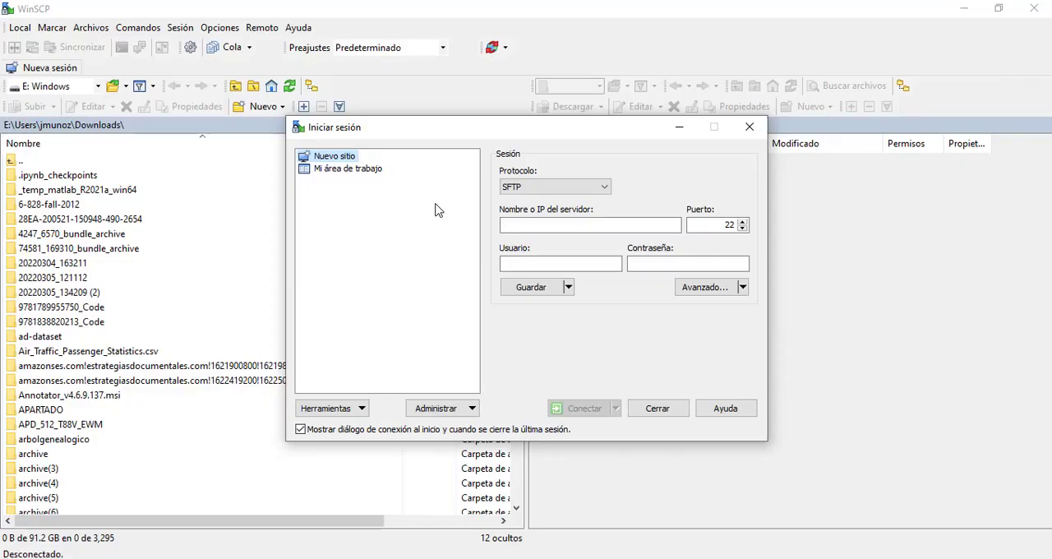
click(521, 226)
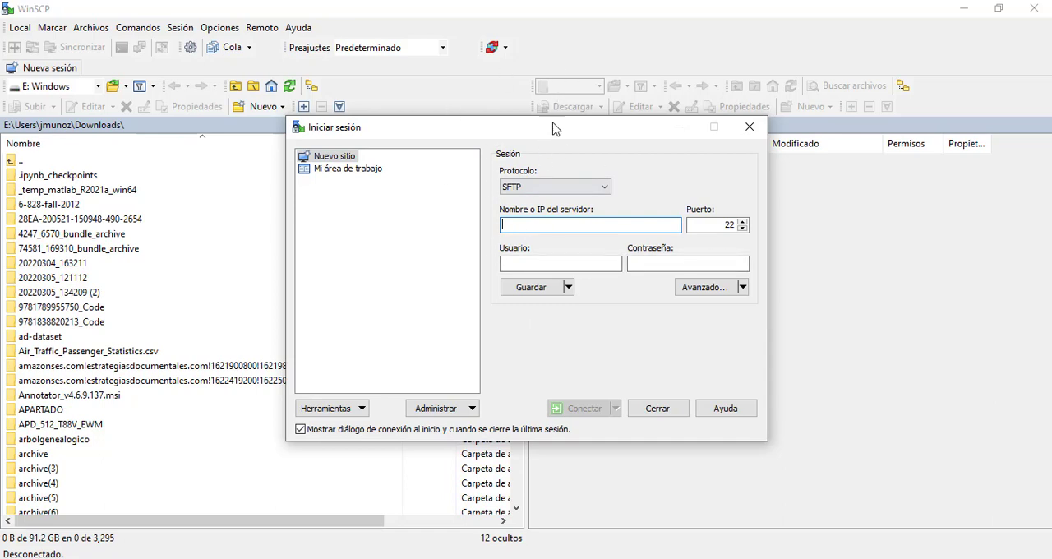
text(192.168.1.3)
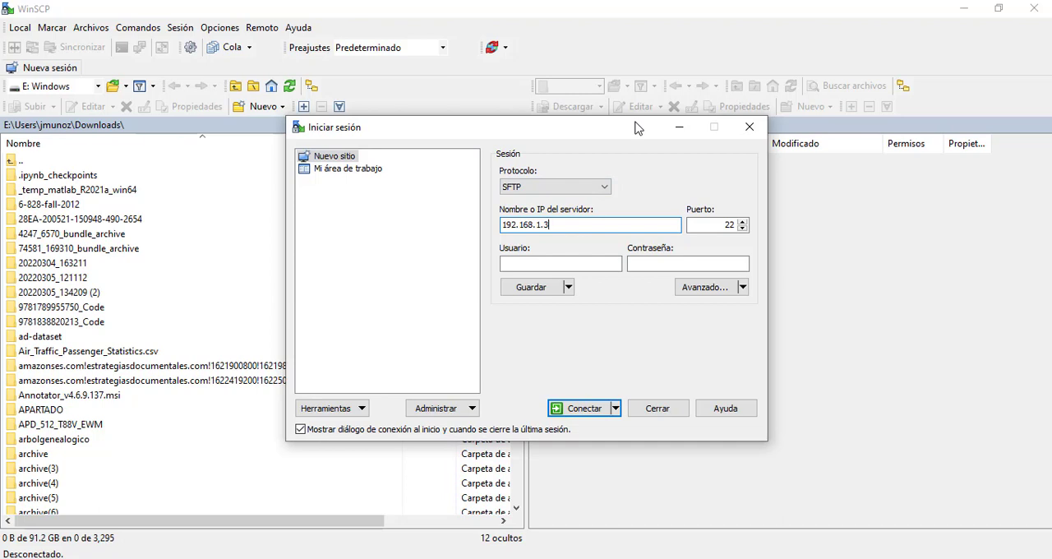
click(726, 224)
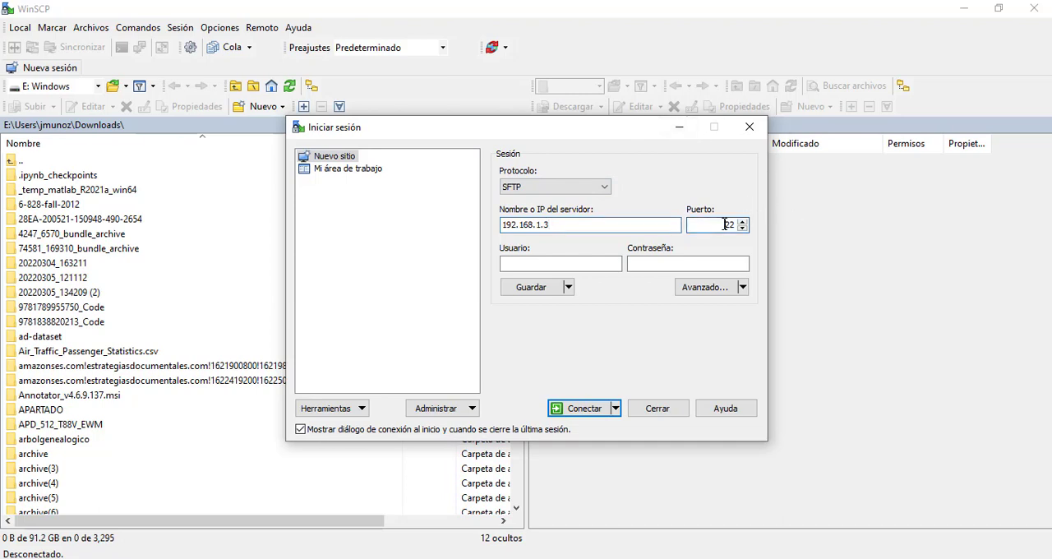
click(551, 263)
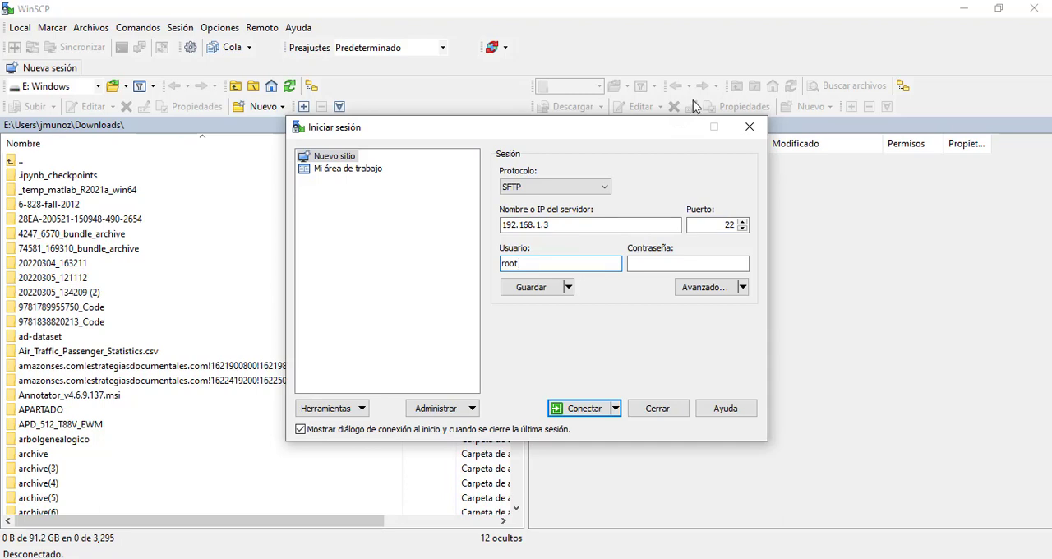
Enter the root account password, connect to the server, and update the cached host key
click(645, 264)
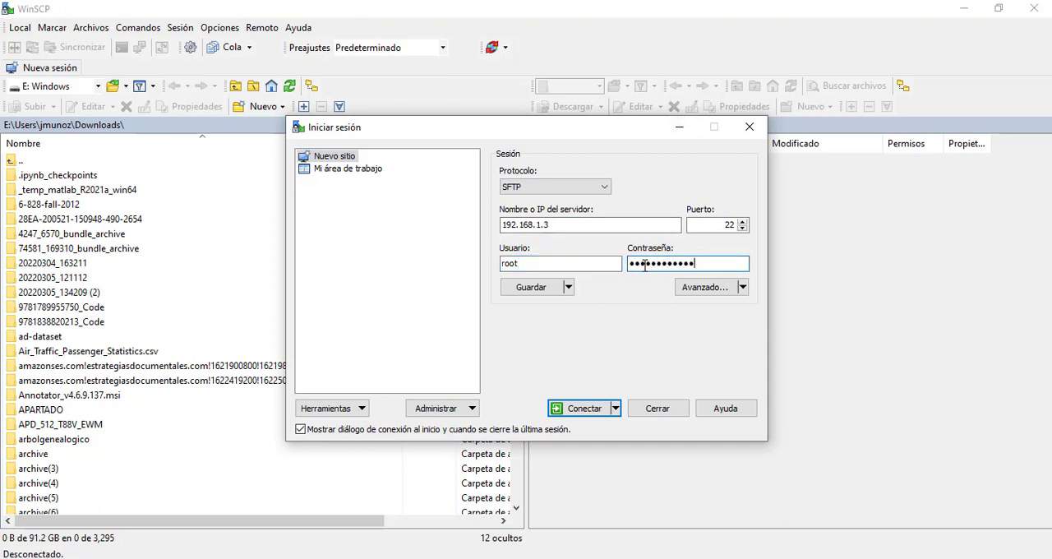
text(****)
key(Return)
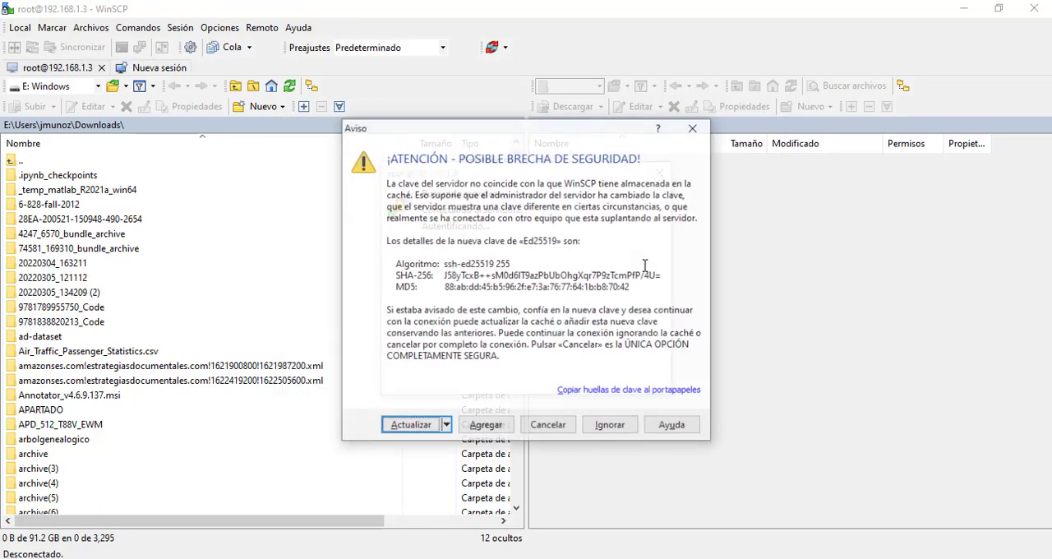
click(413, 427)
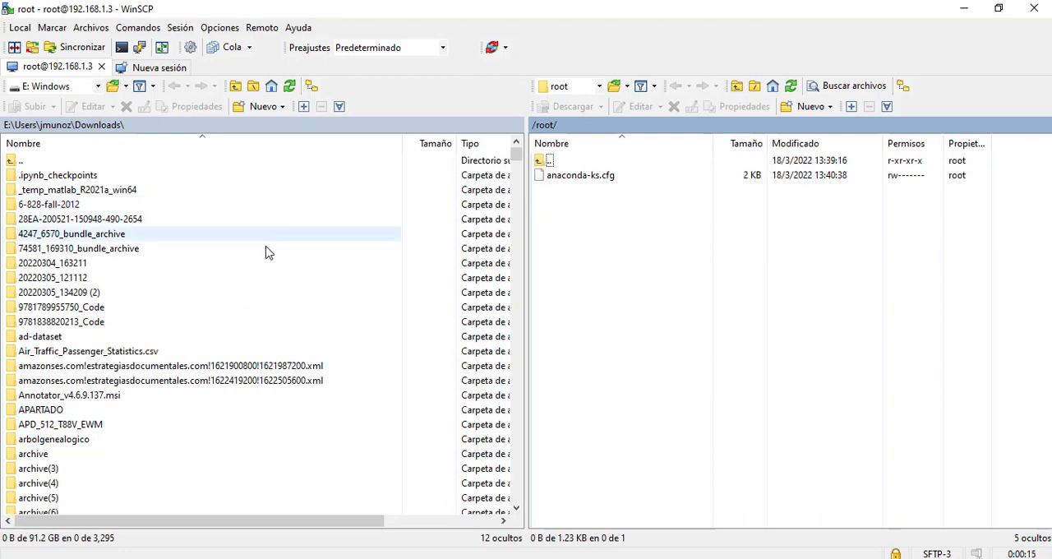
Upload 02.jpeg from the local Downloads folder to the server's /root directory and select the uploaded copy
scroll(189, 284, down, 20)
scroll(316, 302, down, 20)
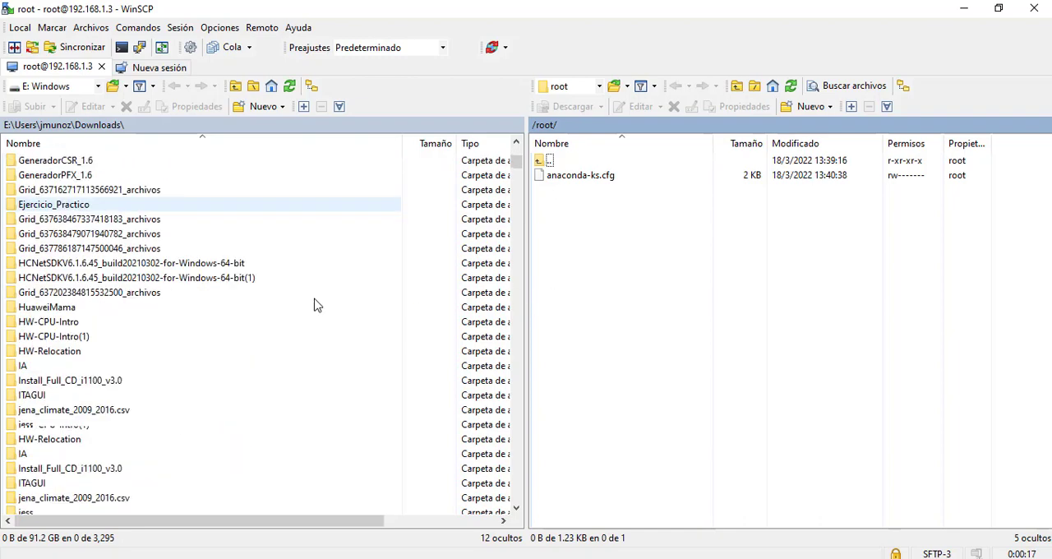
scroll(323, 299, down, 15)
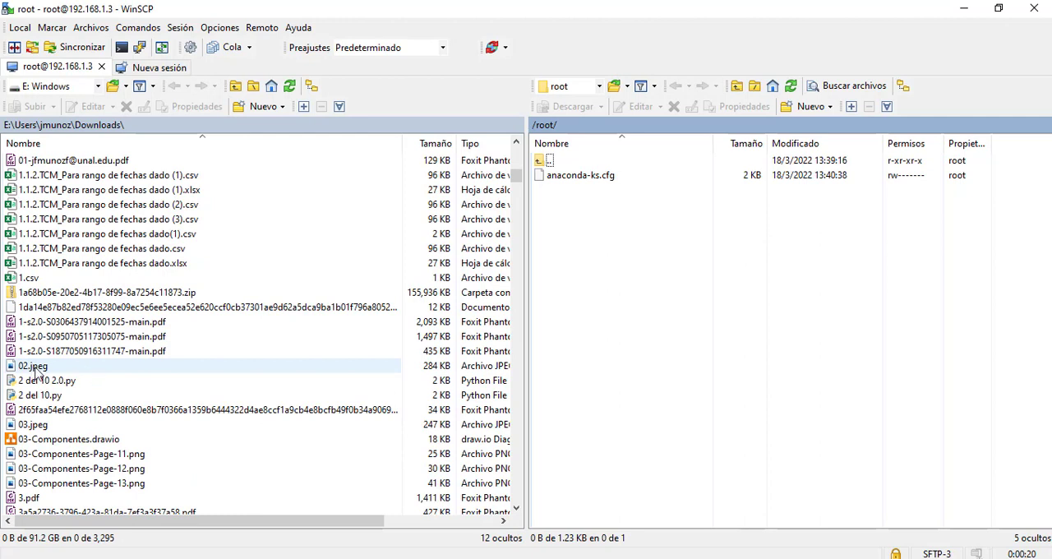
drag(27, 370, 646, 262)
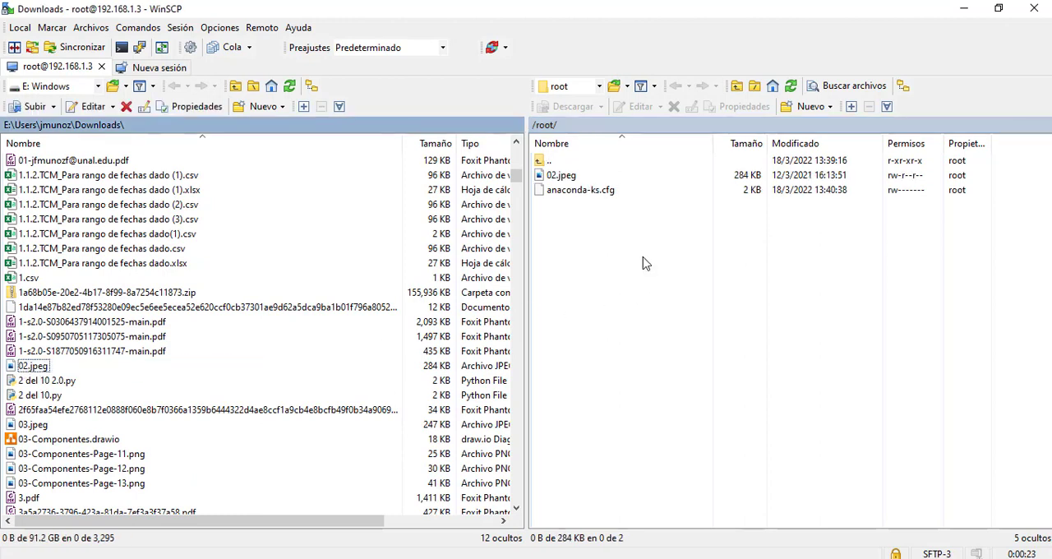
click(564, 177)
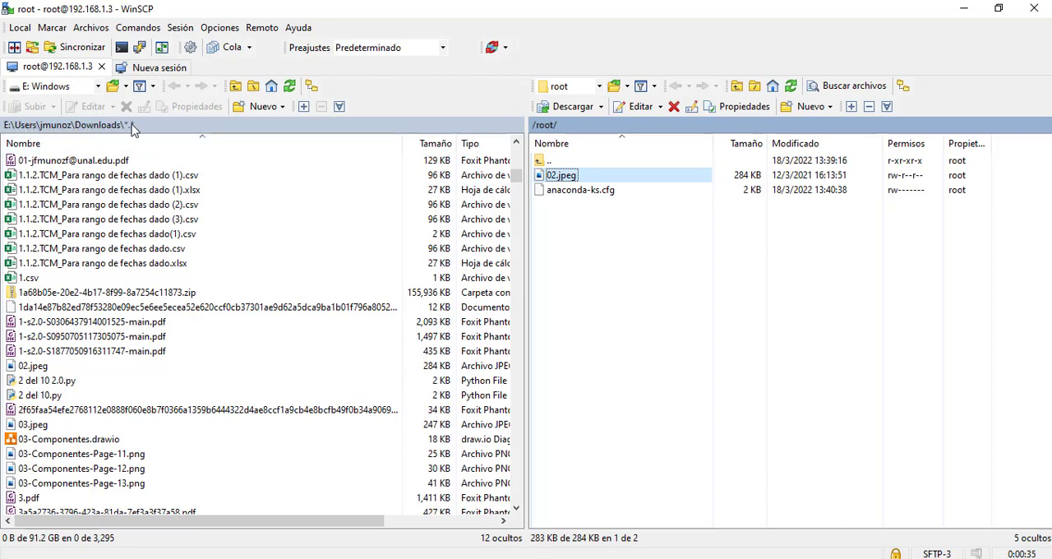
Go to the root of the local E: drive, look inside the MinGW folder, return, and view the available local drives
double_click(93, 128)
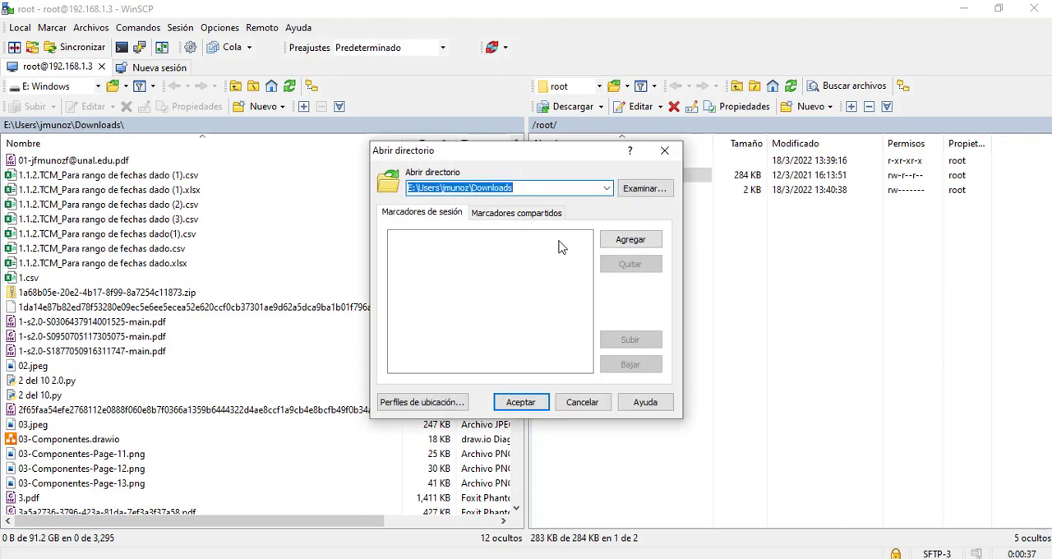
click(581, 402)
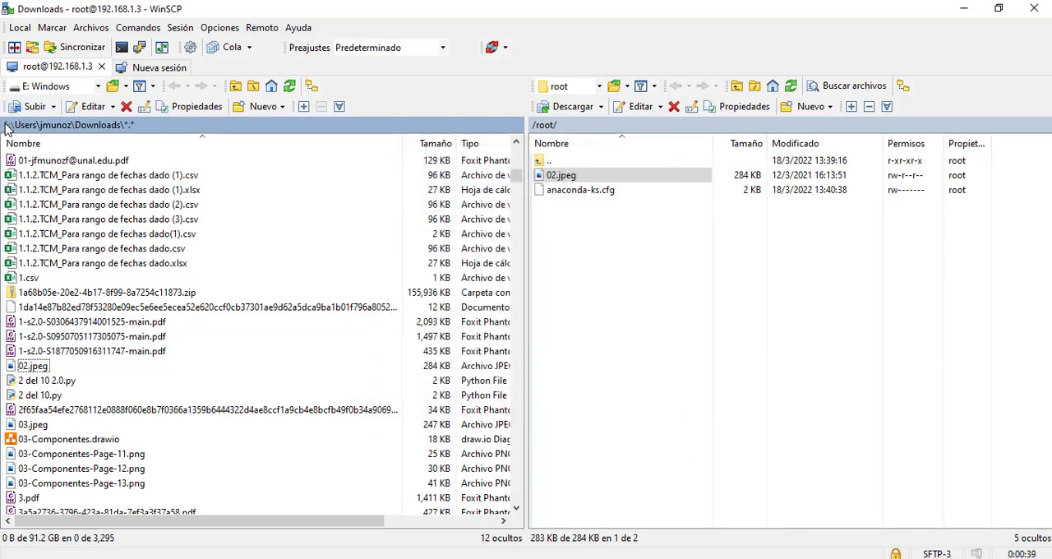
click(6, 125)
scroll(108, 215, down, 1)
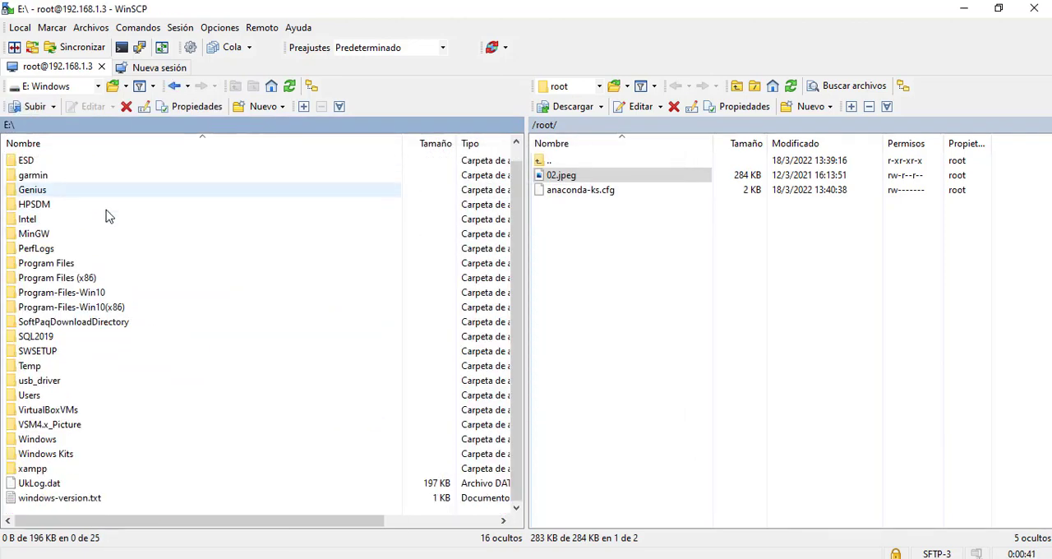
scroll(109, 217, up, 1)
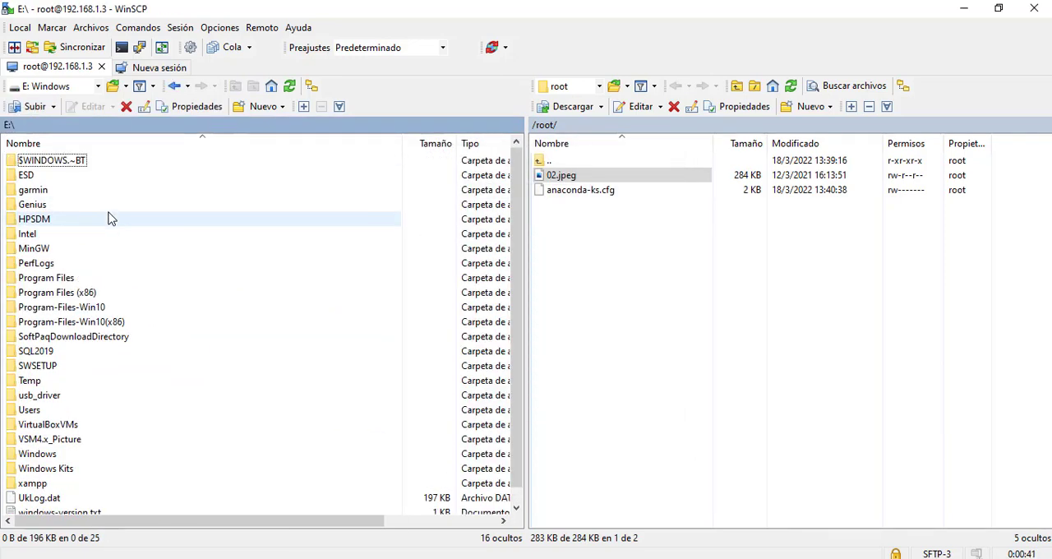
double_click(41, 248)
double_click(20, 160)
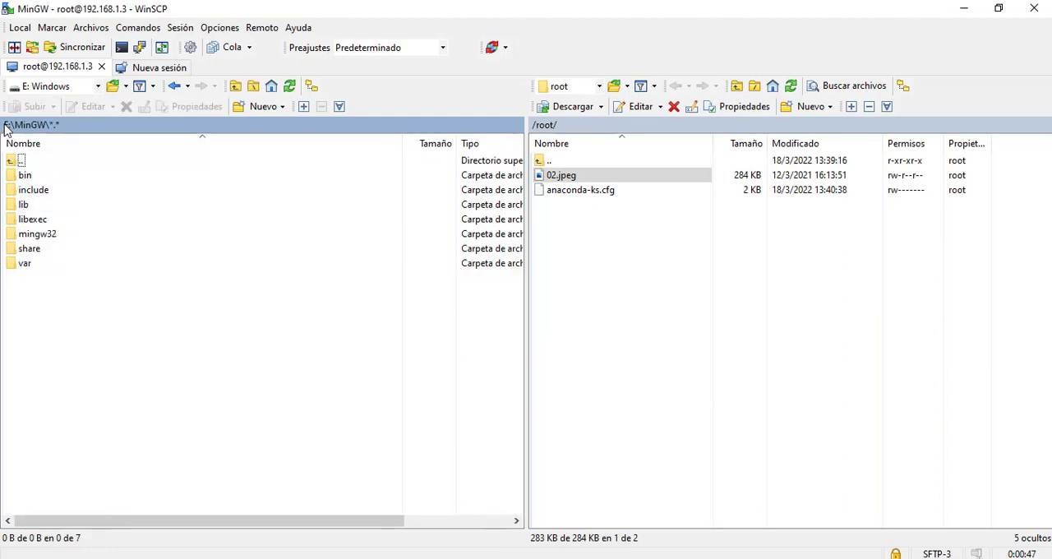
click(97, 87)
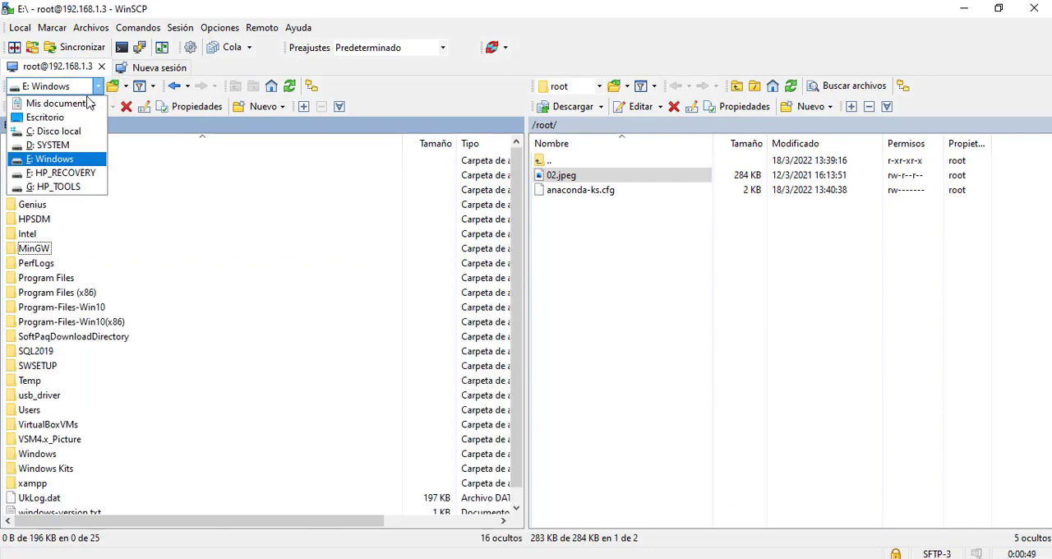
click(210, 276)
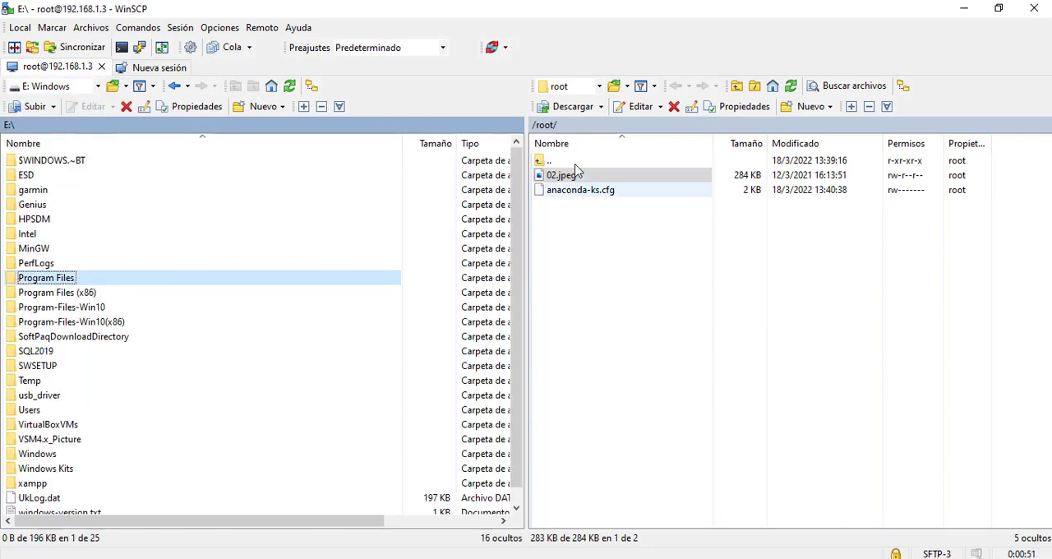
Go up to the server's root directory / and back into /root to locate 02.jpeg
click(578, 236)
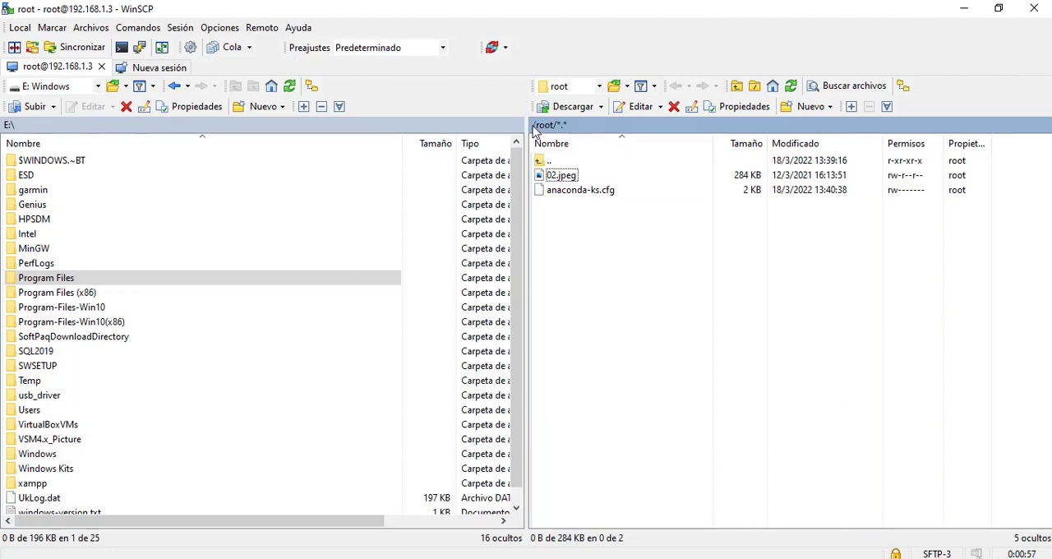
click(533, 127)
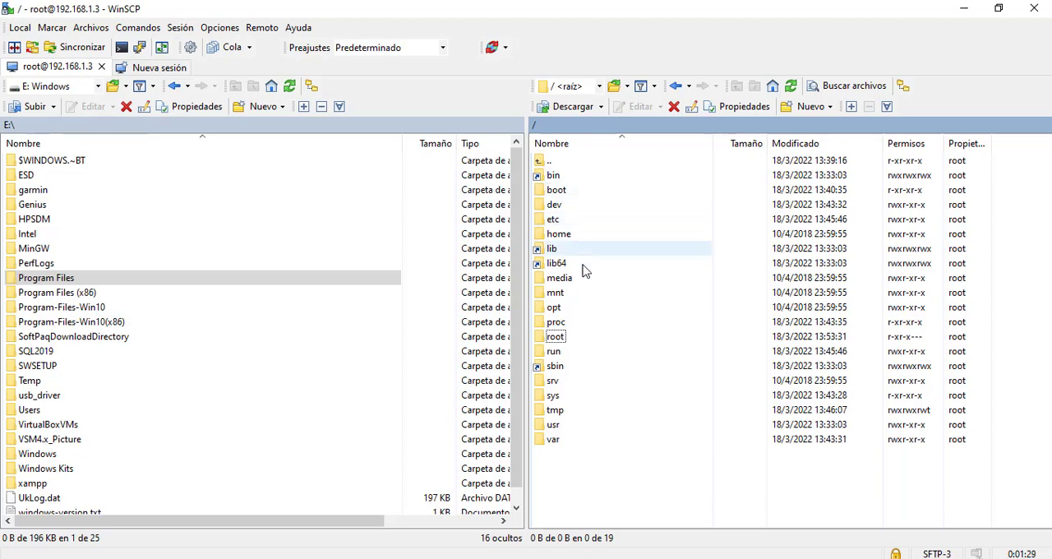
double_click(555, 337)
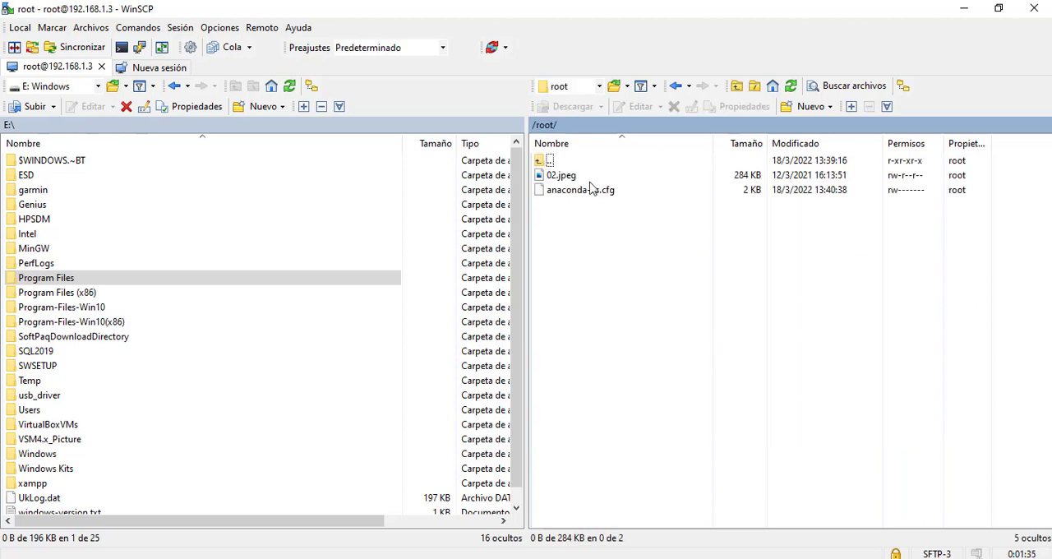
click(535, 125)
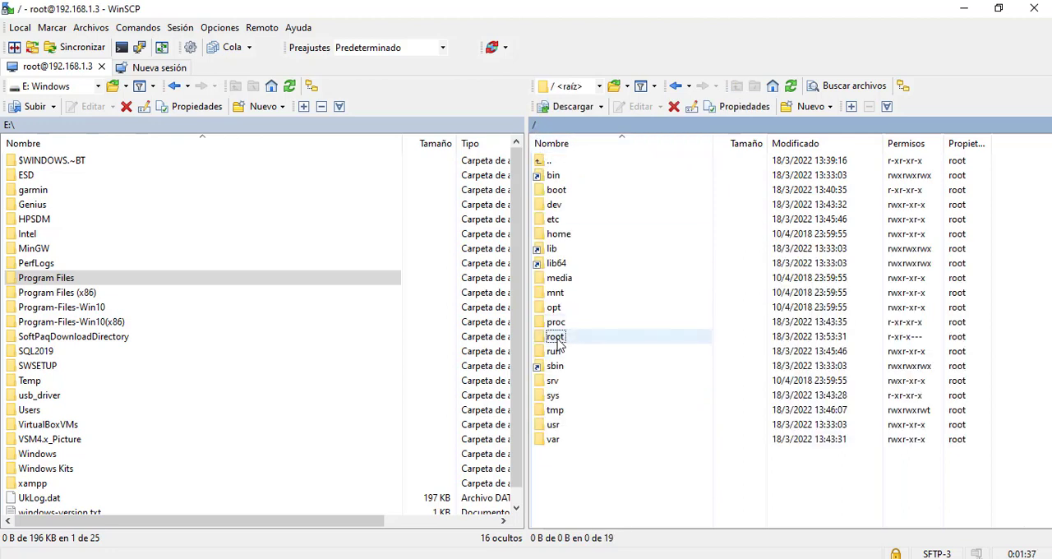
double_click(556, 340)
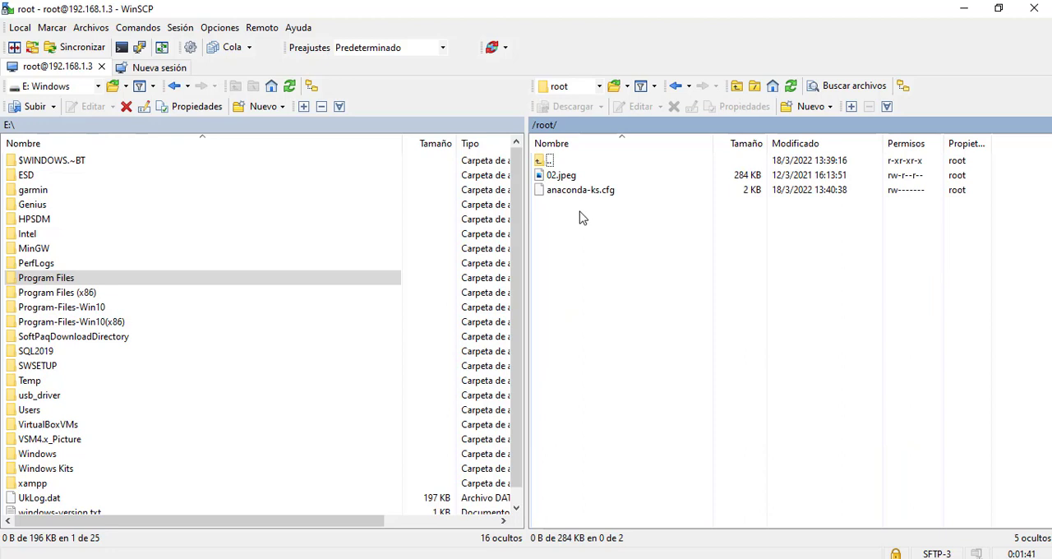
click(562, 175)
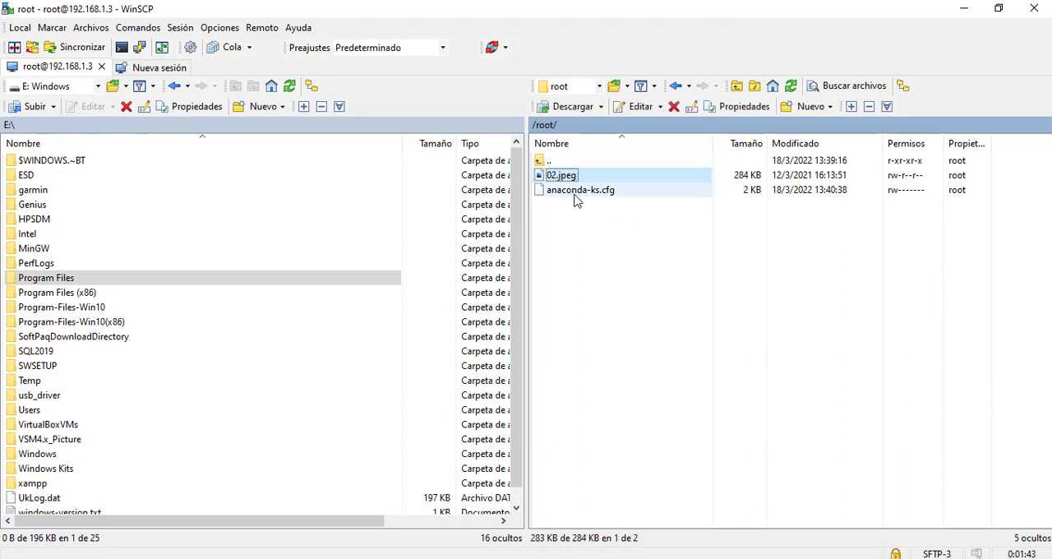
Switch to the second PuTTY session, list the home directory with ls, and print the current directory with pwd
click(734, 558)
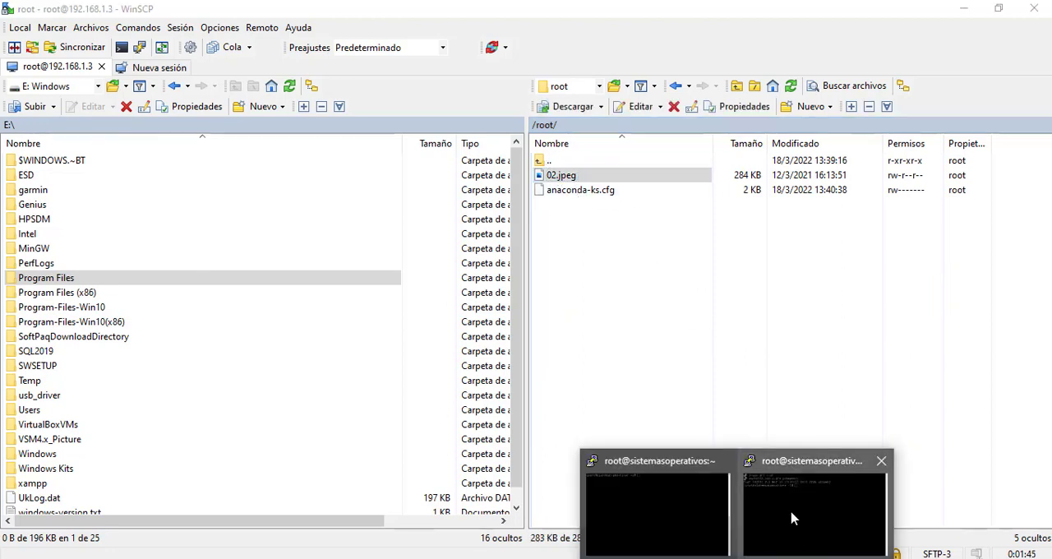
click(793, 518)
text(ls)
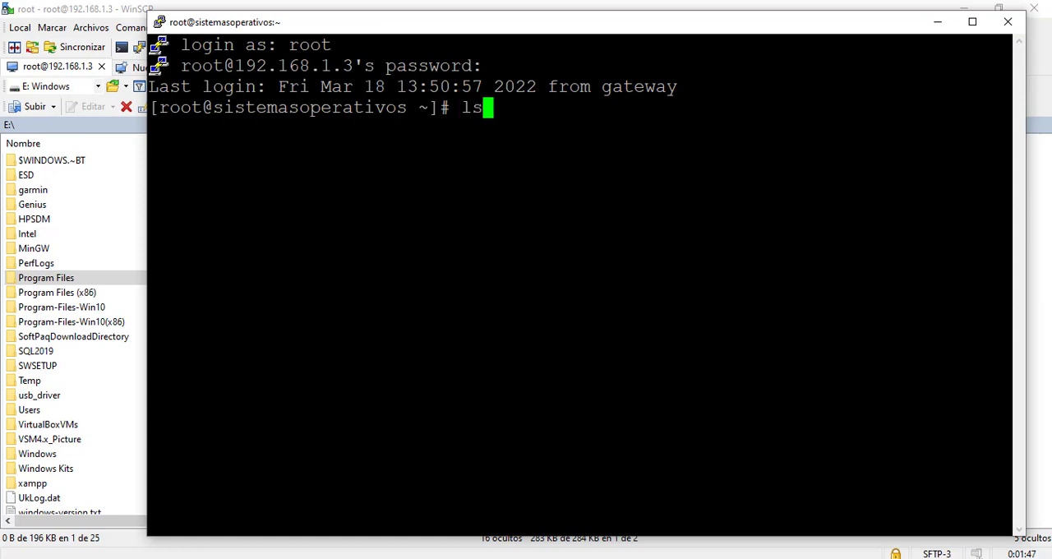
key(Return)
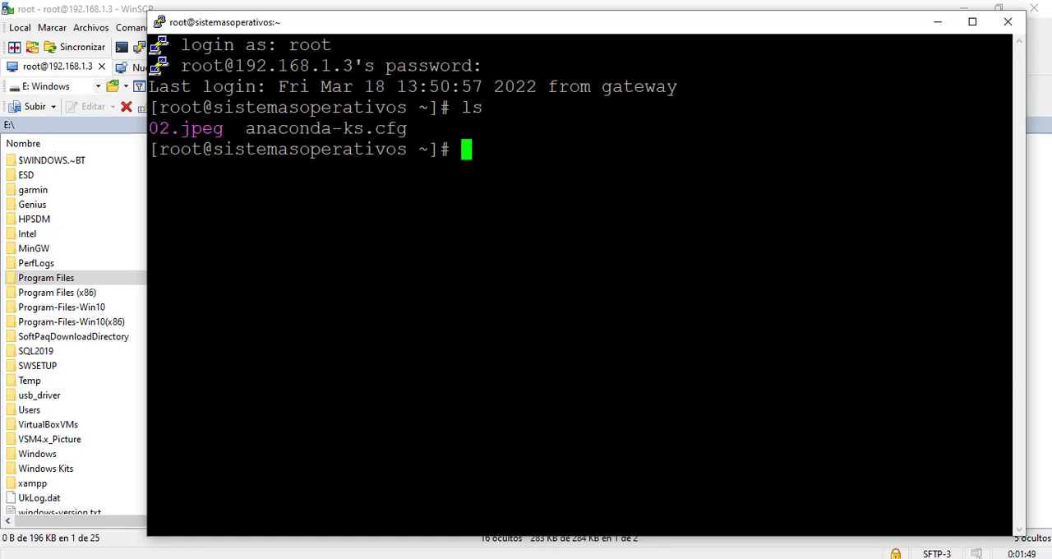
double_click(474, 107)
text(pwd)
key(Return)
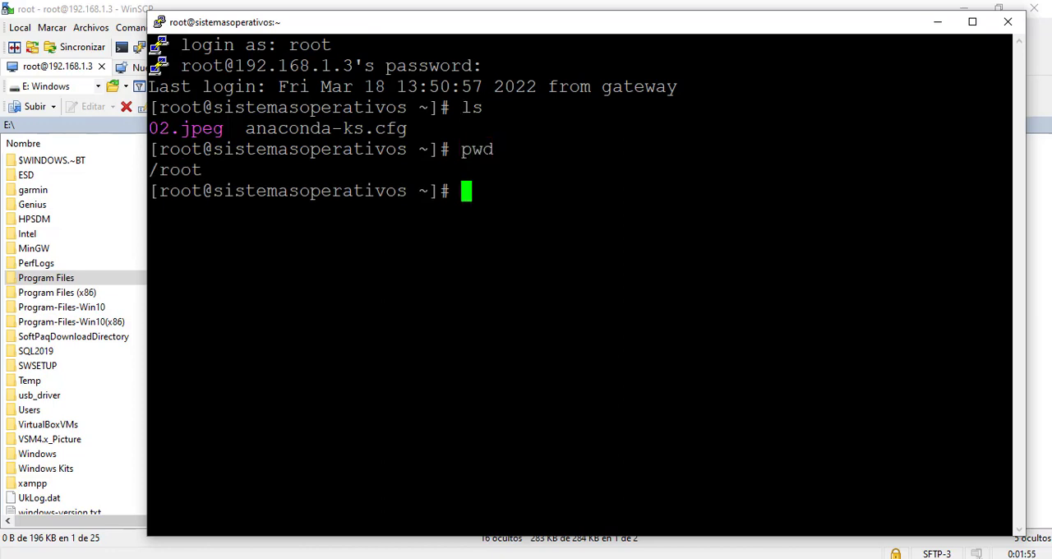
List the current directory's files again with ls in the SSH session and minimize the terminal
drag(150, 169, 203, 169)
click(203, 171)
triple_click(153, 170)
click(153, 170)
text(ls)
key(Return)
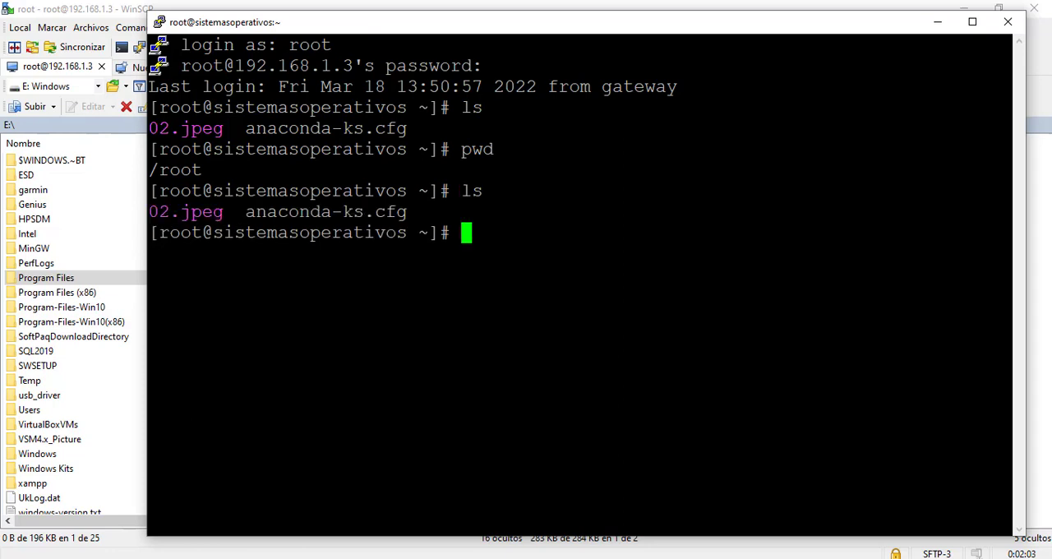
drag(246, 212, 485, 191)
click(938, 22)
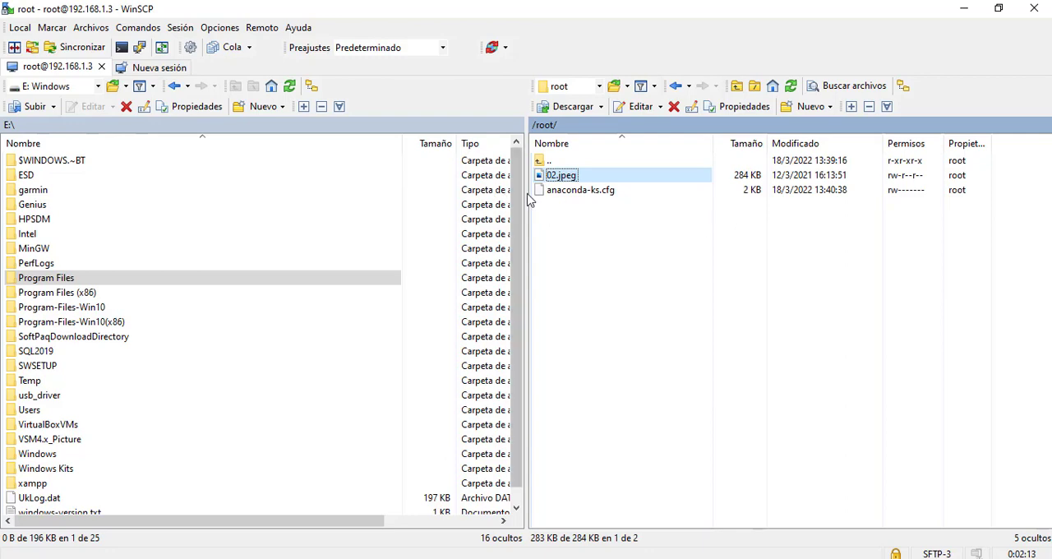
Go up to the server's root directory, enter the etc folder and locate the passwd file
double_click(554, 162)
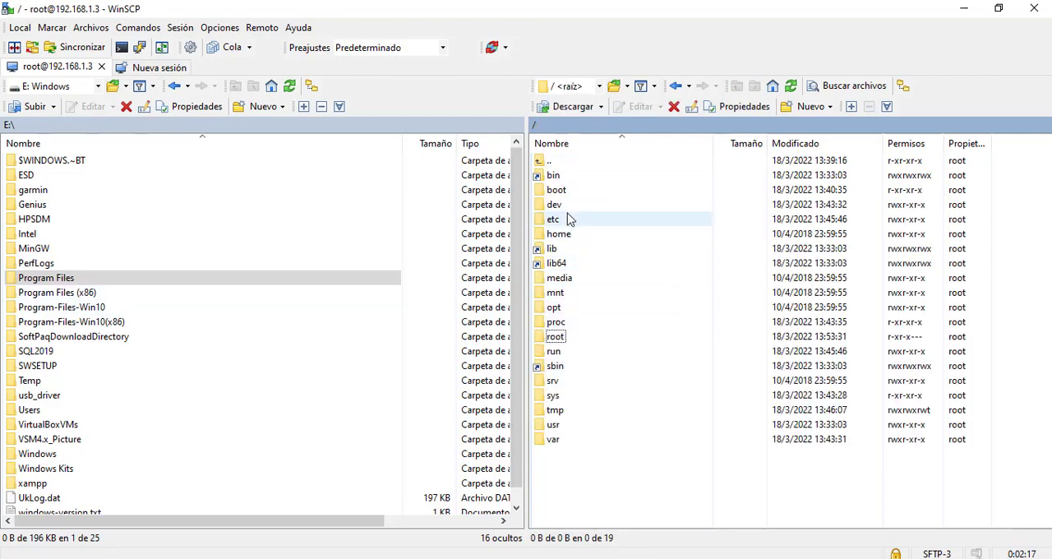
double_click(566, 219)
scroll(693, 329, down, 20)
scroll(693, 332, down, 20)
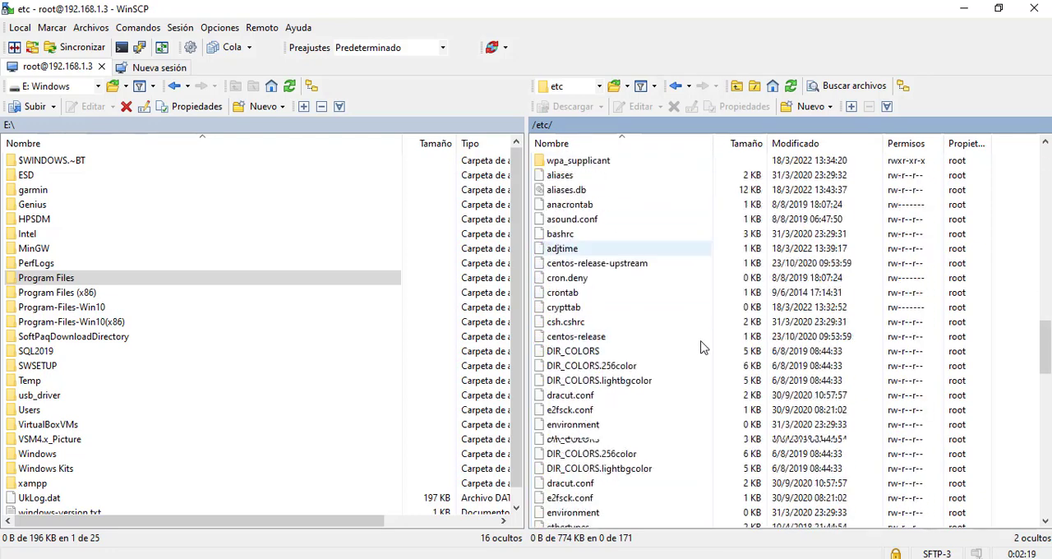
scroll(703, 347, down, 1)
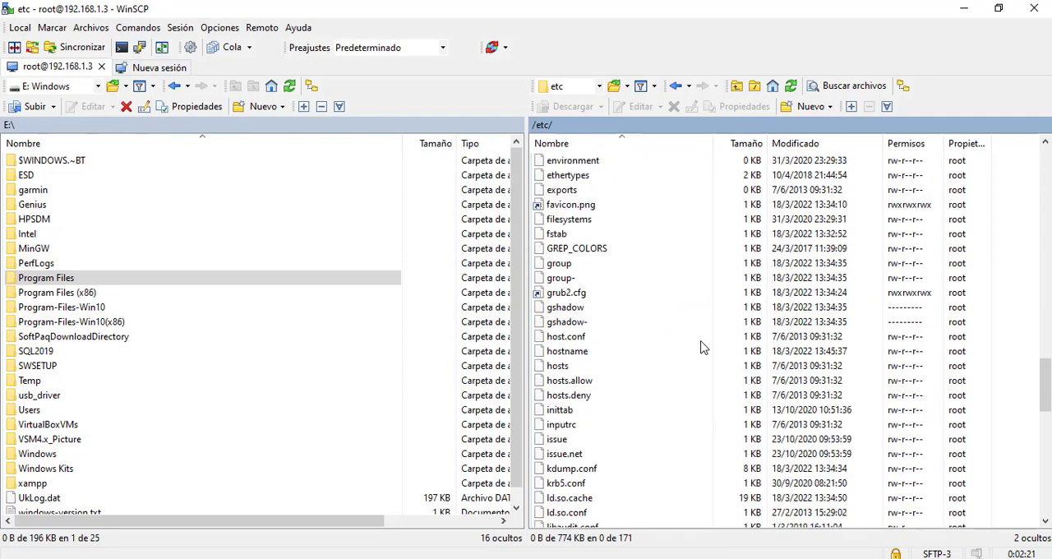
scroll(641, 368, down, 4)
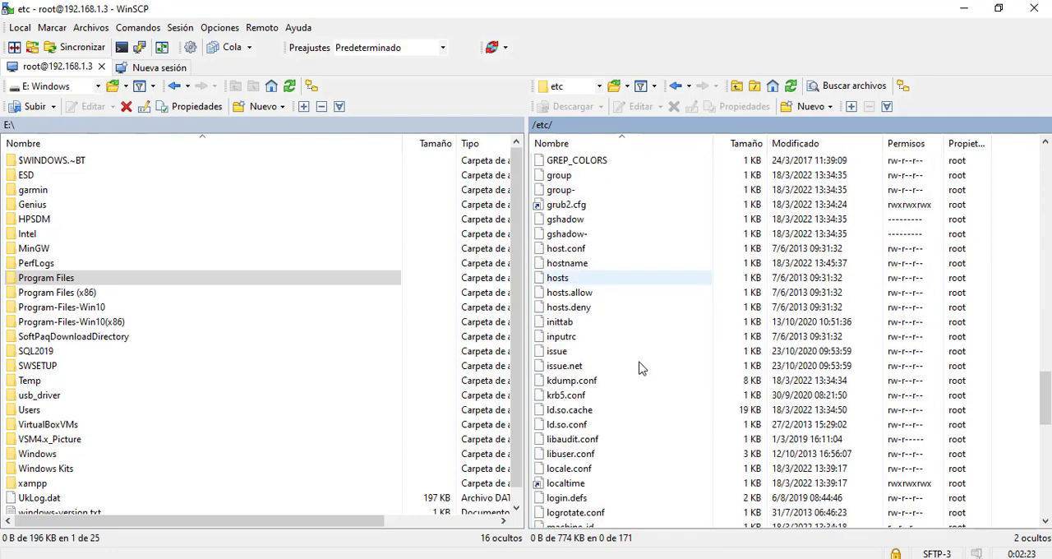
scroll(641, 368, down, 5)
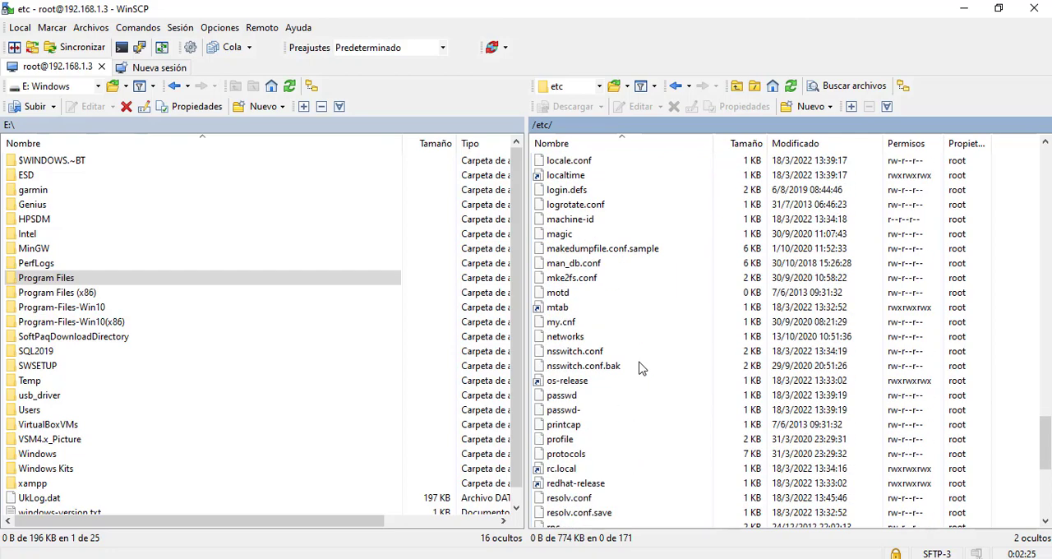
Open /etc/passwd in the WinSCP editor, review the user accounts listed in it, and close the editor
double_click(562, 397)
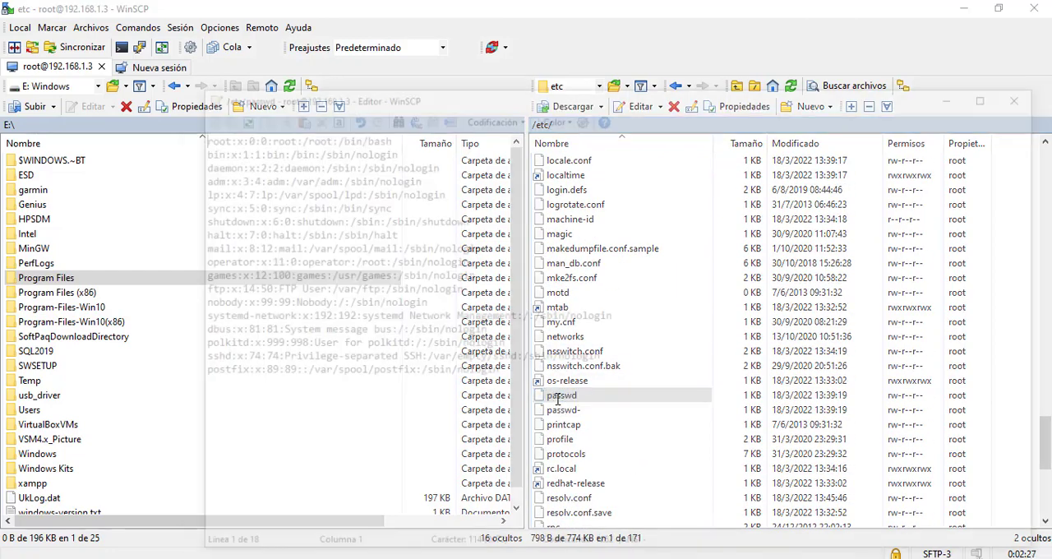
drag(386, 94, 273, 70)
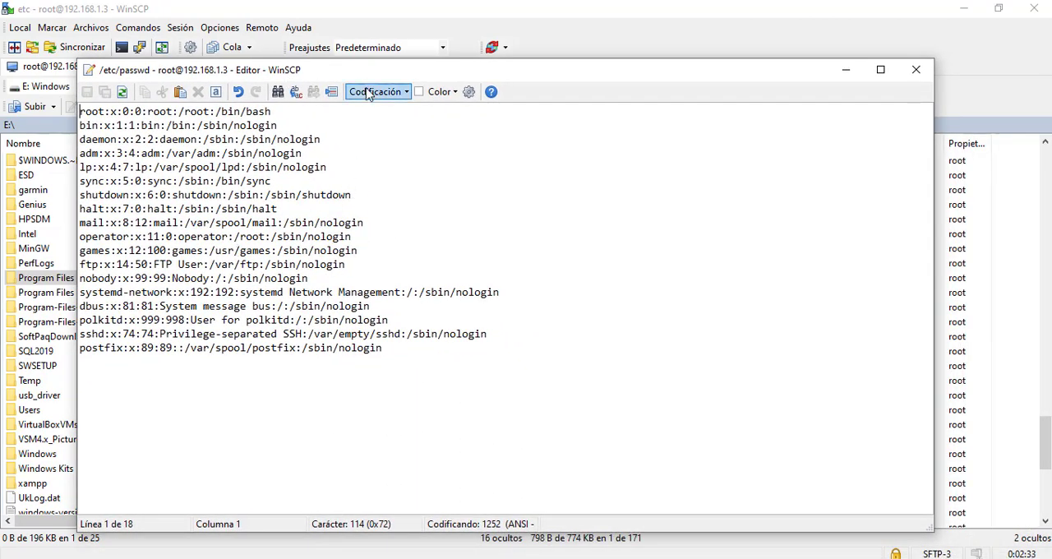
drag(360, 77, 345, 66)
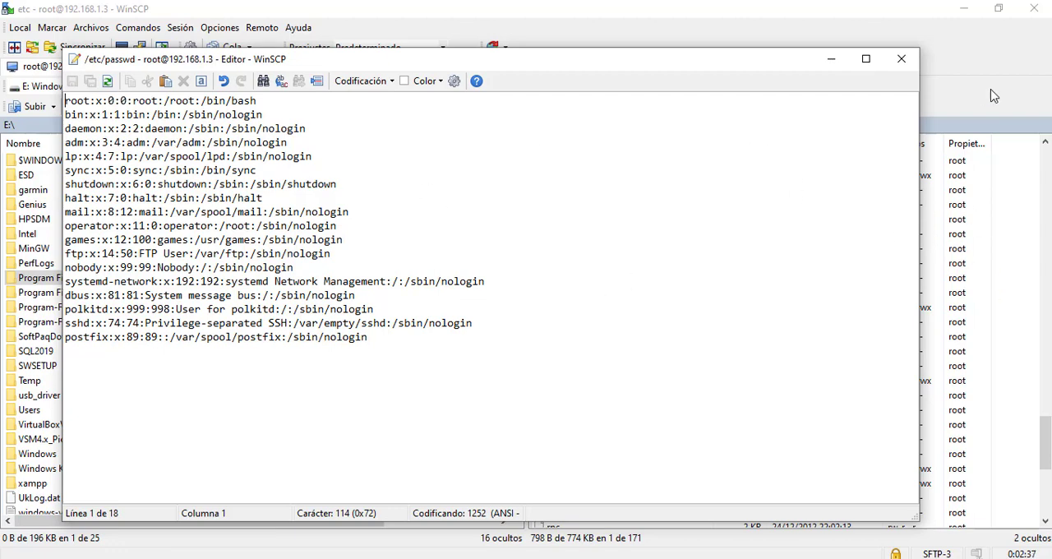
click(909, 66)
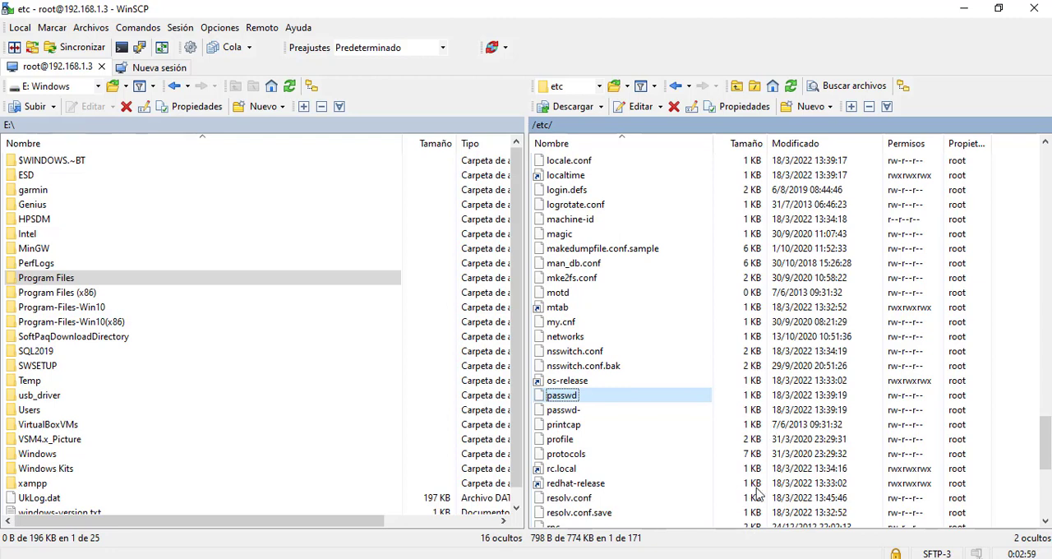
Switch to the PuTTY terminals and bring both SSH session windows to the front
click(696, 526)
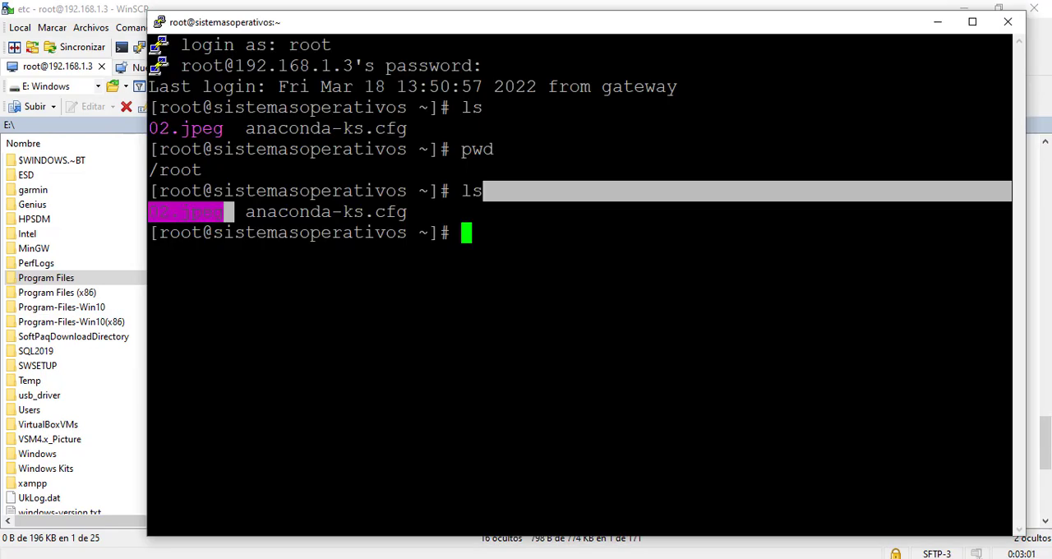
click(738, 557)
click(723, 394)
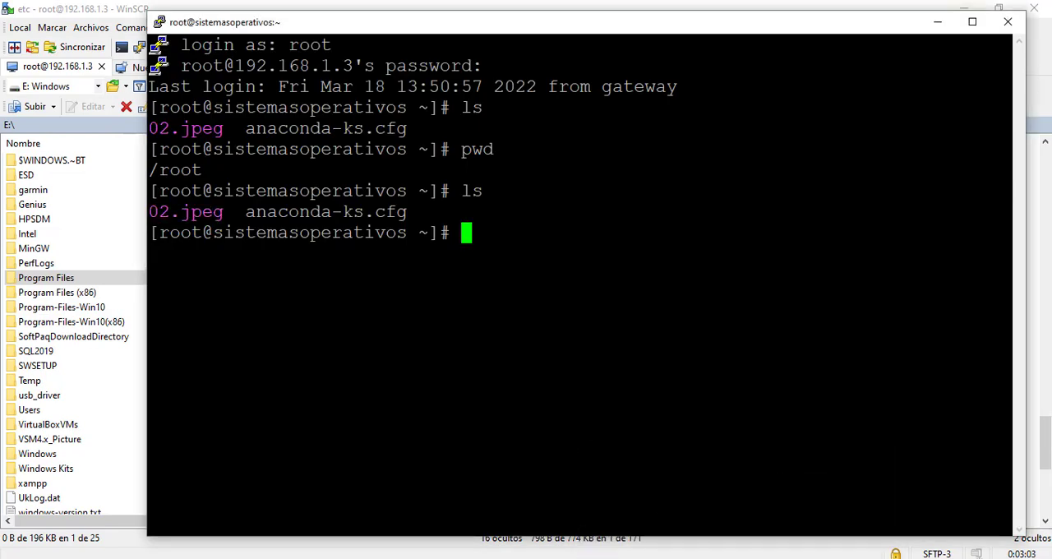
click(682, 517)
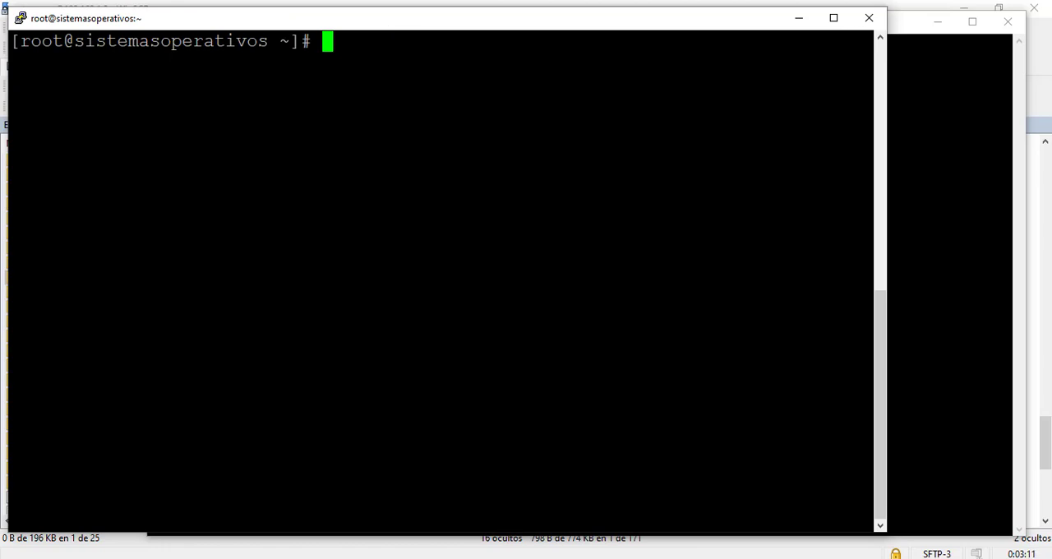
Switch to the Windows Command Prompt, highlight the Wi-Fi adapter's IPv4 address for review, and switch to VirtualBox Manager
click(699, 557)
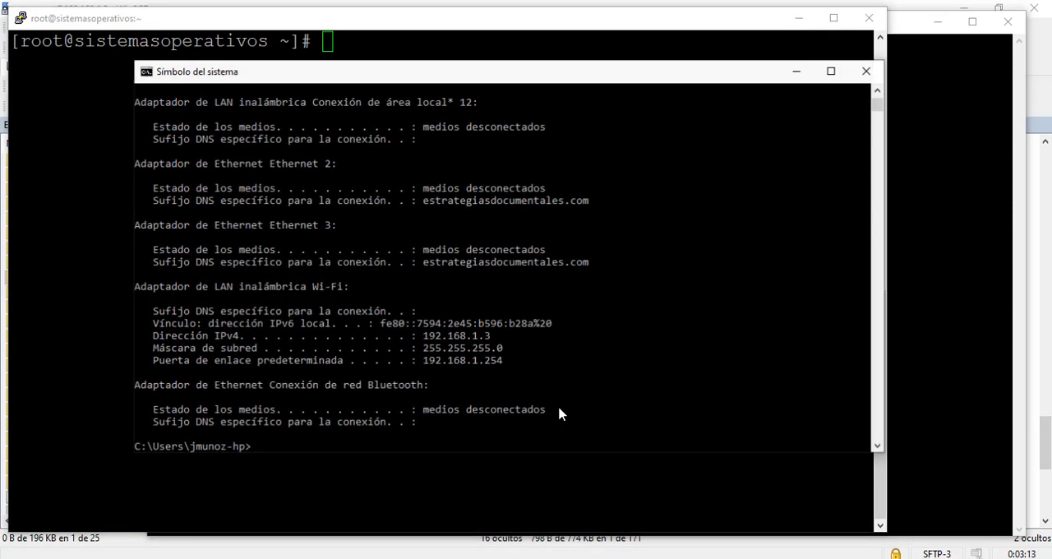
drag(424, 333, 487, 337)
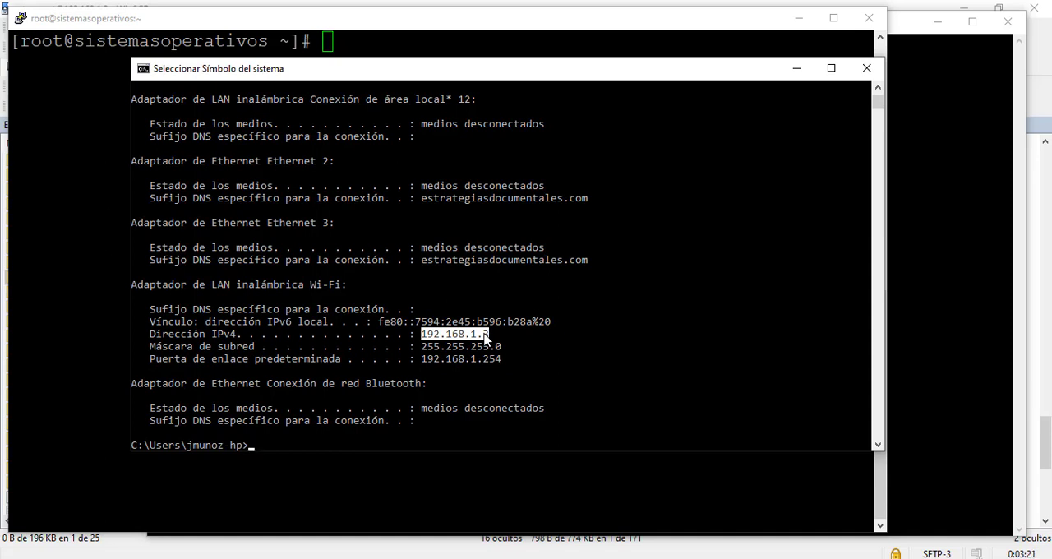
click(479, 334)
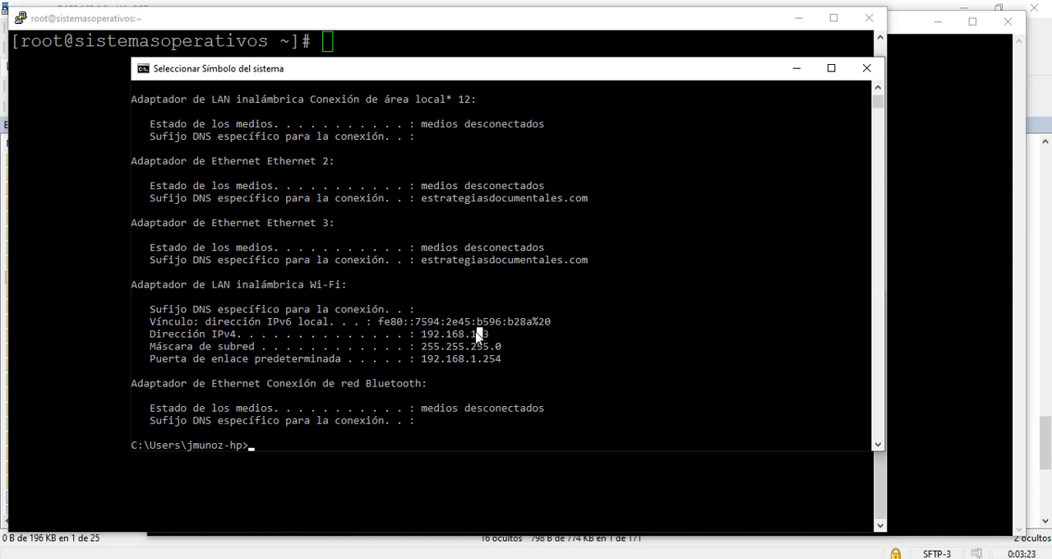
drag(423, 335, 496, 332)
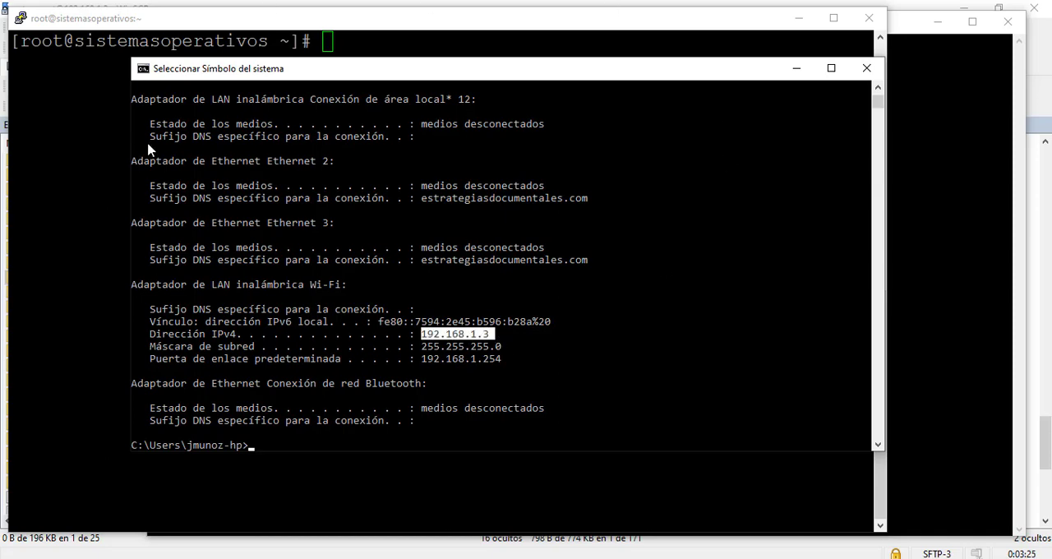
key(alt+Tab)
key(alt+Tab)
click(439, 337)
drag(424, 335, 491, 336)
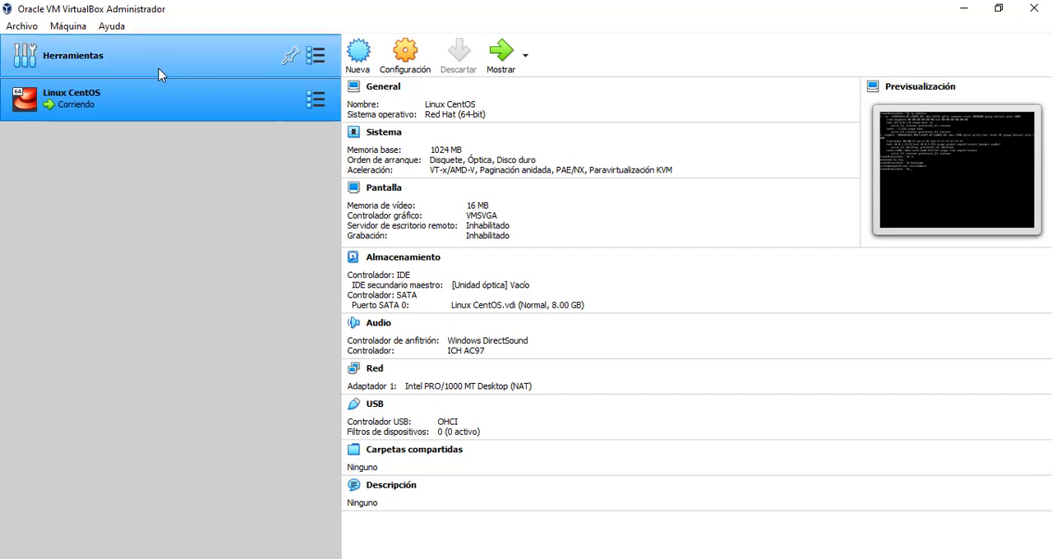
Open the port forwarding rules in Adapter 1's advanced network settings for the Linux CentOS machine
click(404, 66)
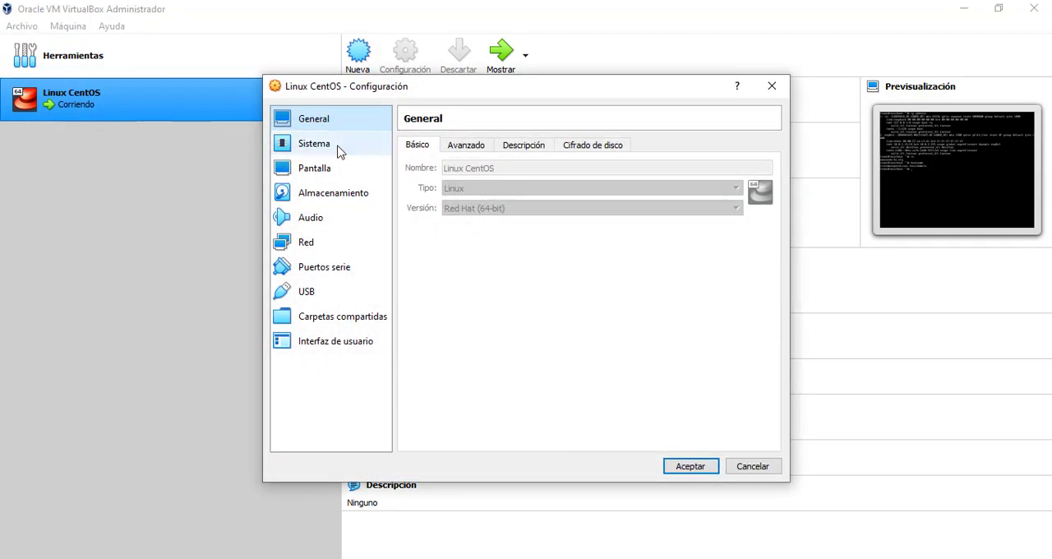
click(309, 241)
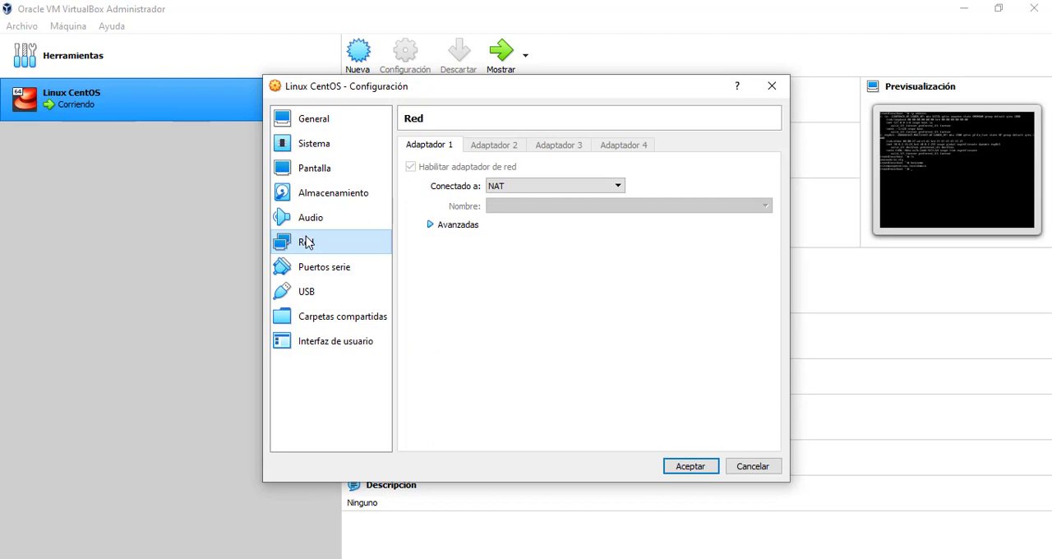
click(459, 227)
click(557, 325)
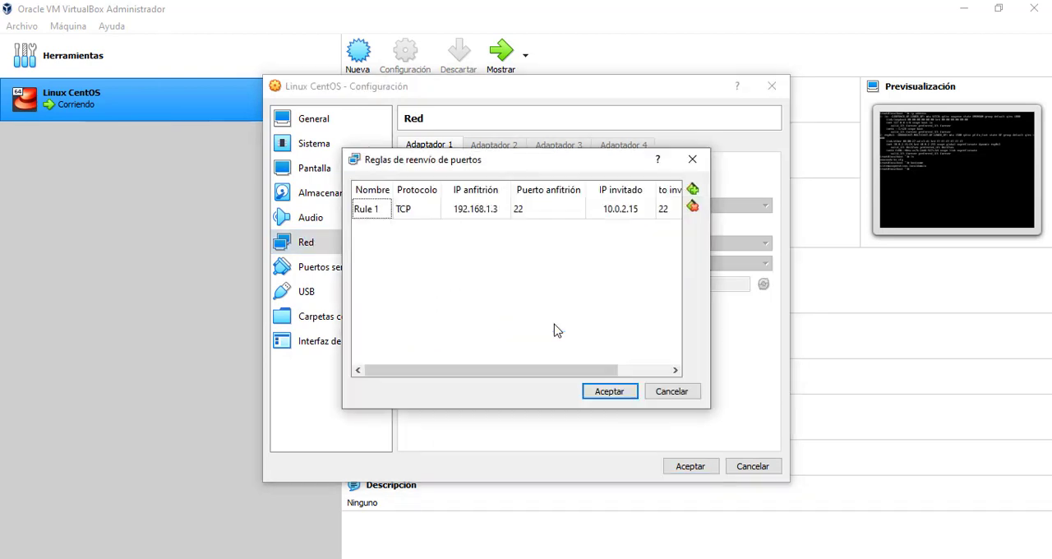
Examine the host IP of port forwarding Rule 1, then accept the rules and the machine's settings
double_click(489, 209)
drag(491, 209, 442, 207)
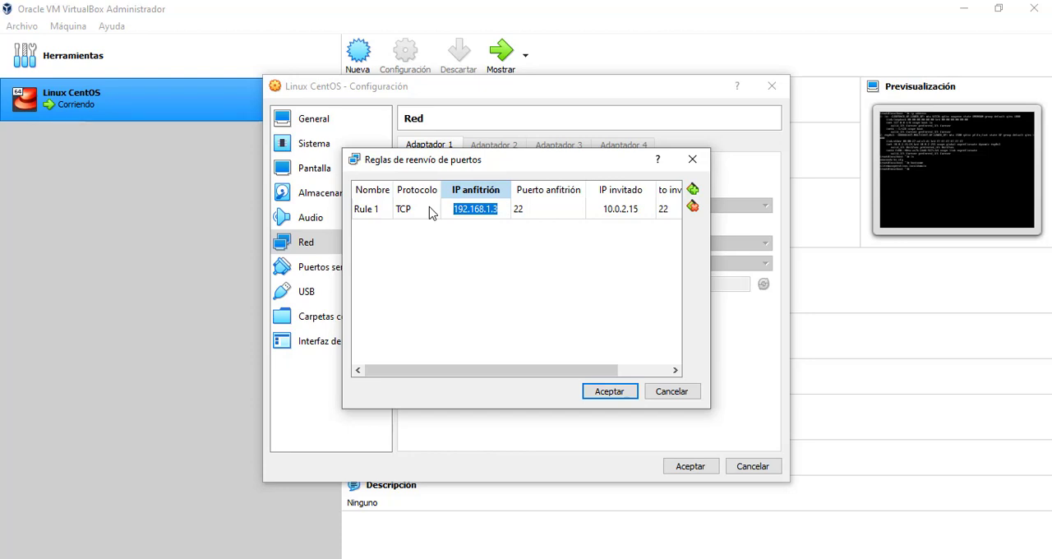
click(494, 208)
drag(496, 209, 436, 206)
click(483, 209)
drag(498, 209, 428, 209)
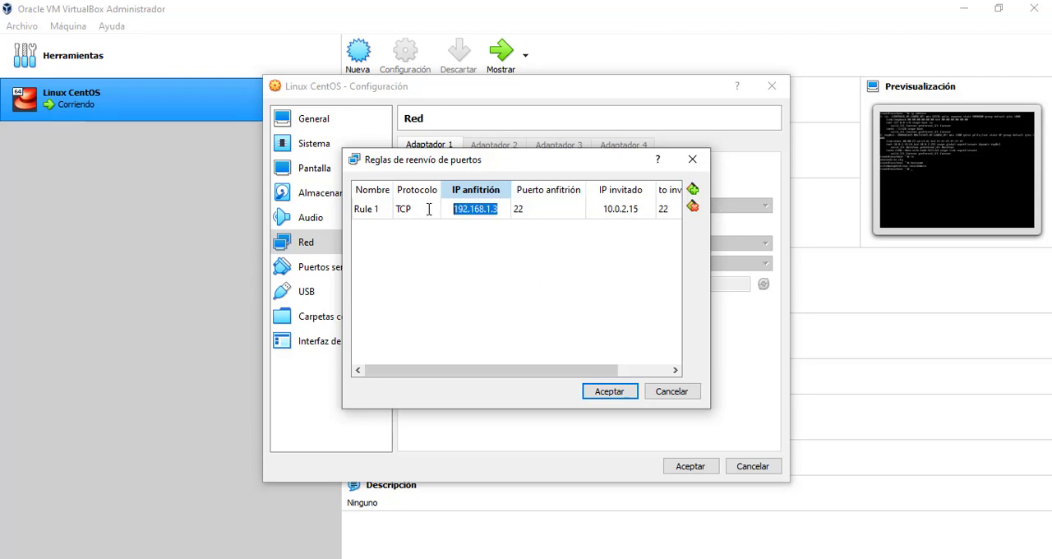
click(610, 391)
click(688, 466)
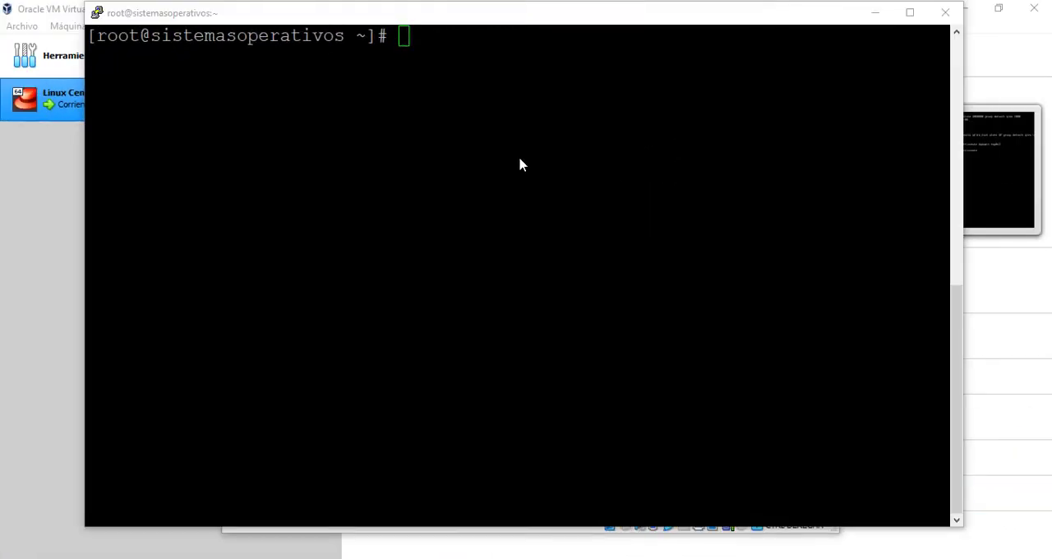
Switch to the PuTTY session, power off the CentOS server with shutdown -h now, dismiss the connection error and close the terminal
click(519, 157)
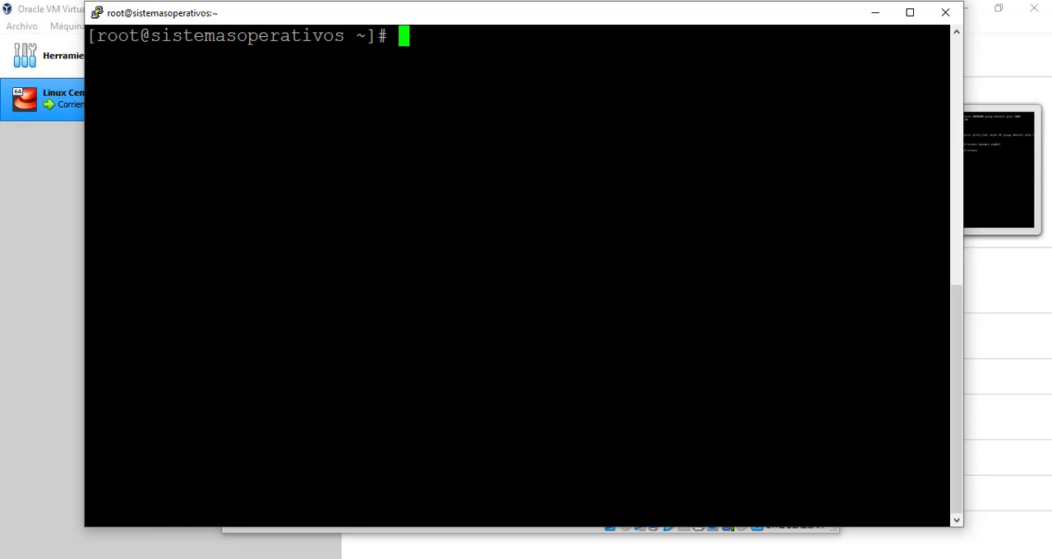
text(shutdown)
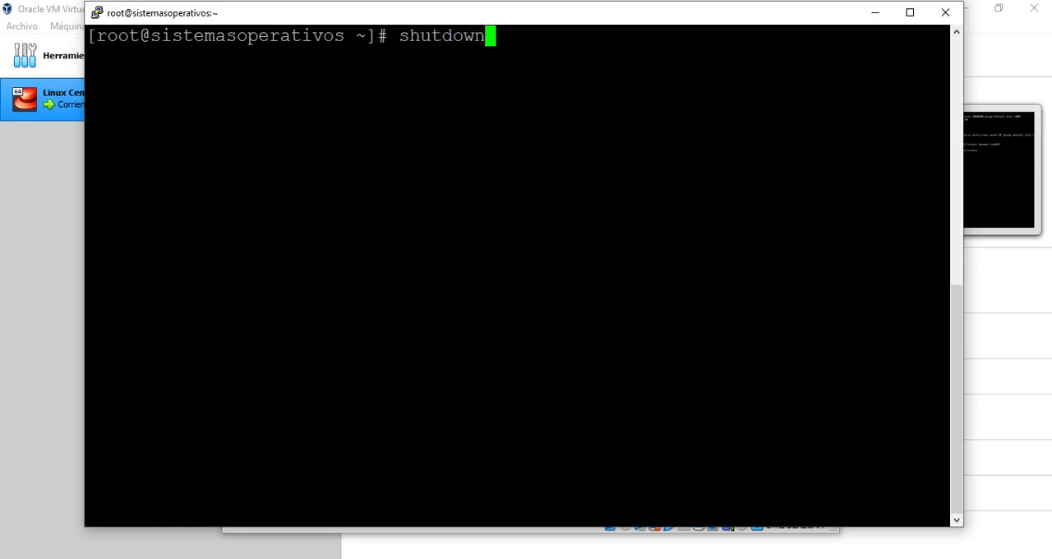
text( -h now)
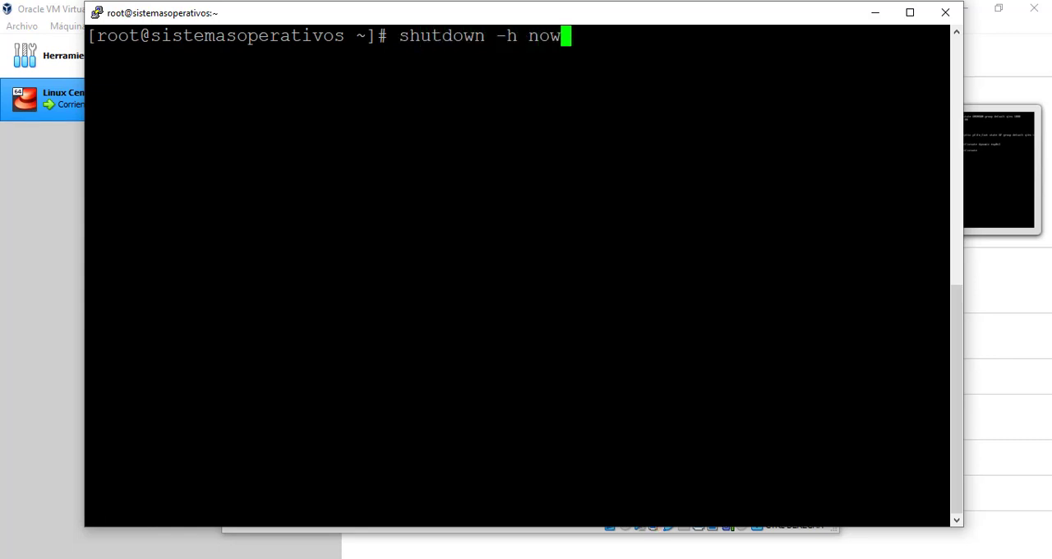
key(Return)
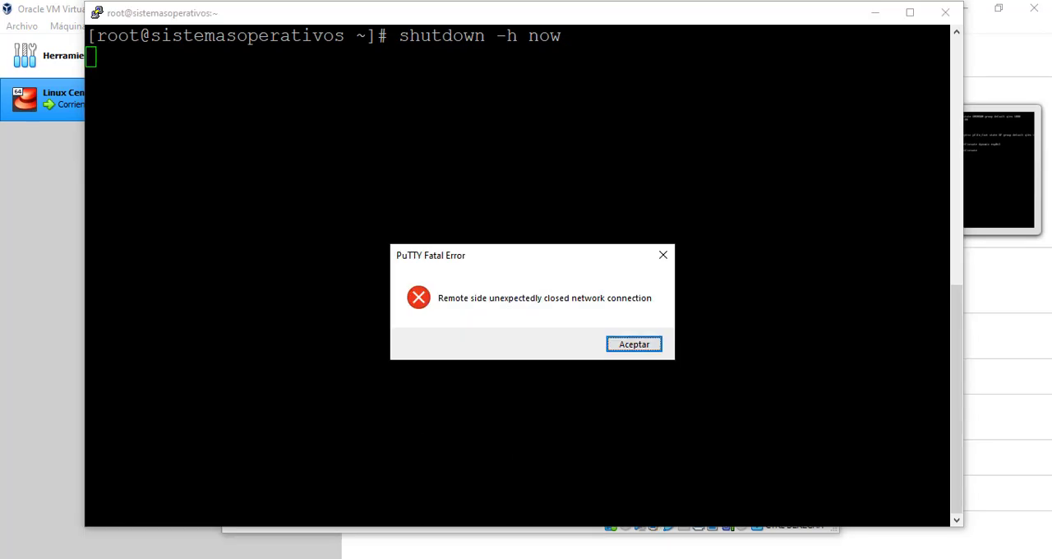
click(622, 346)
click(942, 16)
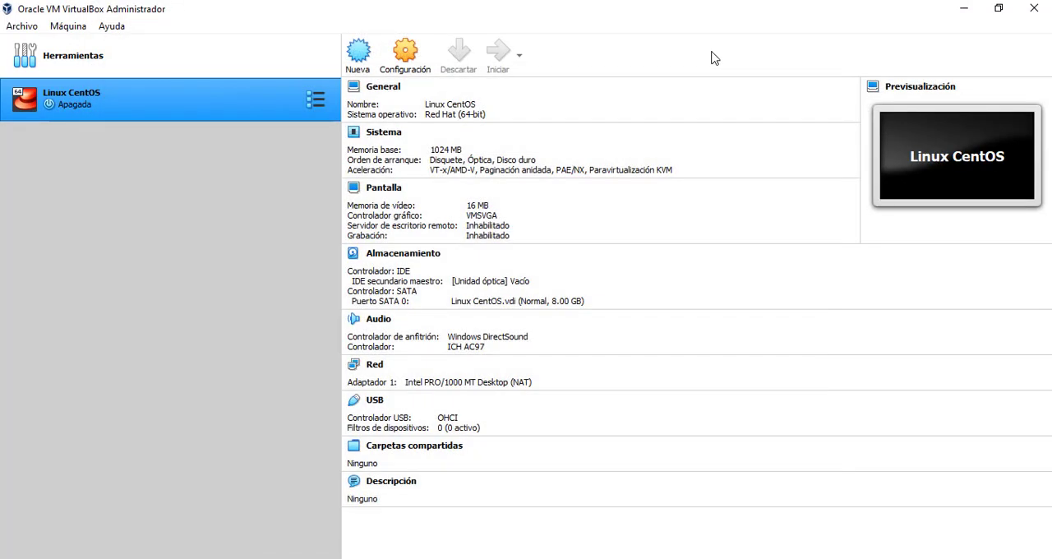